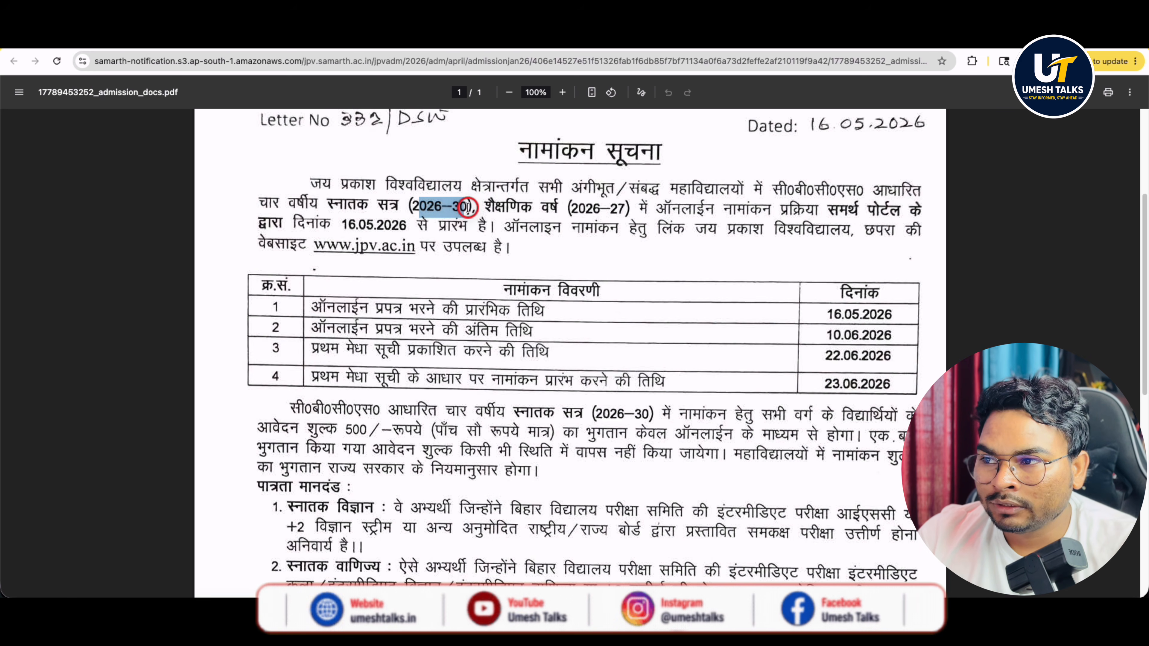
# Step: Review the admission notice's session, application fee, eligibility criteria for science, commerce and arts, and reservation policy
pyautogui.moveTo(327, 208); pyautogui.dragTo(398, 208)
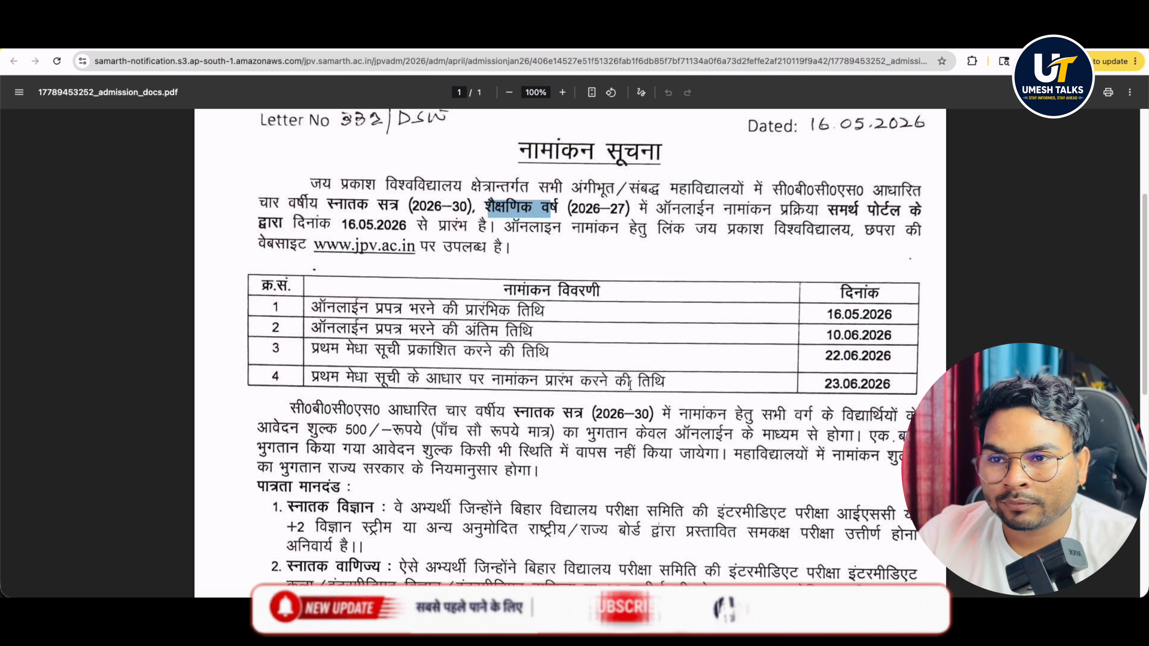
pyautogui.scroll(-2, 641, 423)
pyautogui.scroll(-5, 640, 423)
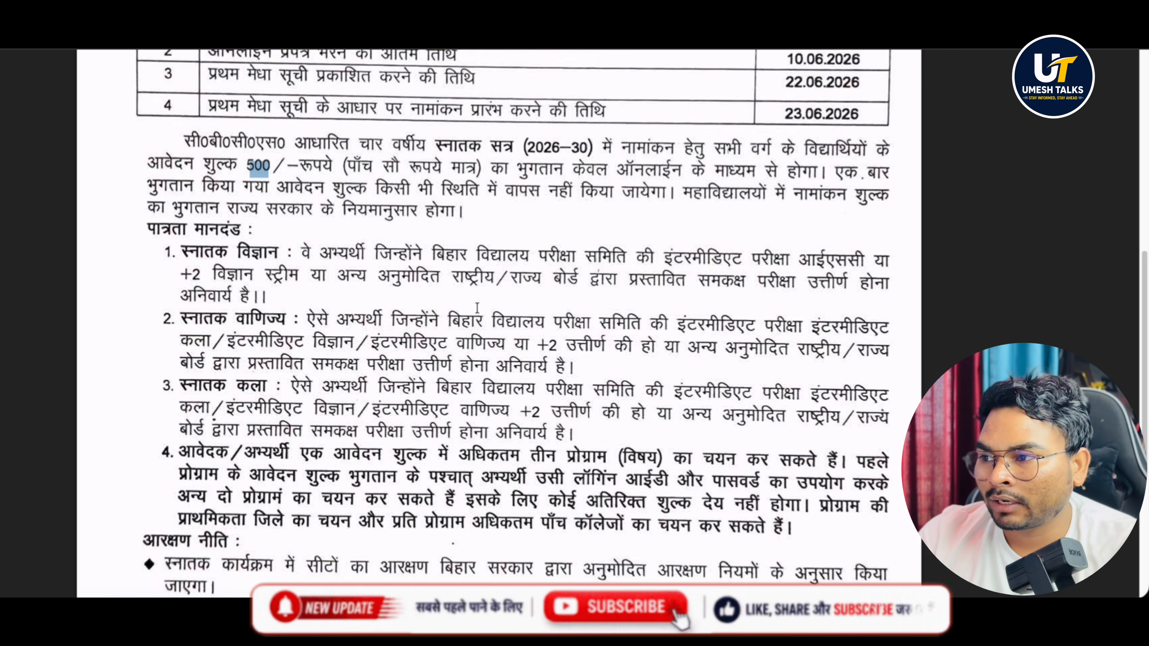
pyautogui.scroll(-1, 476, 308)
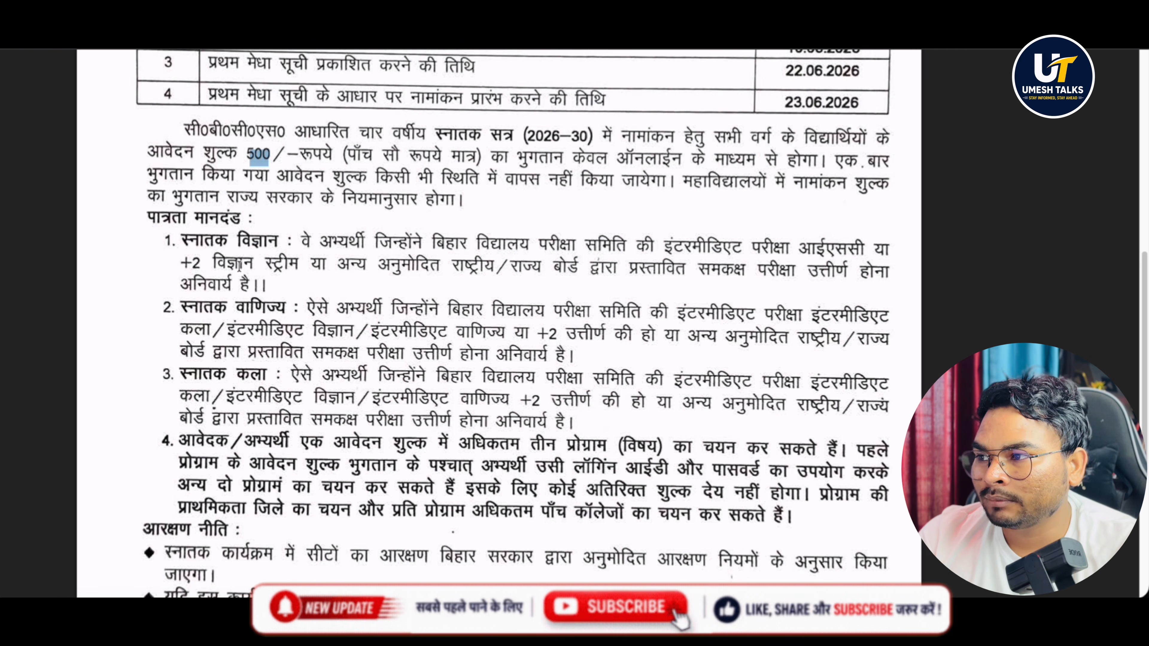
pyautogui.moveTo(182, 243); pyautogui.dragTo(260, 245)
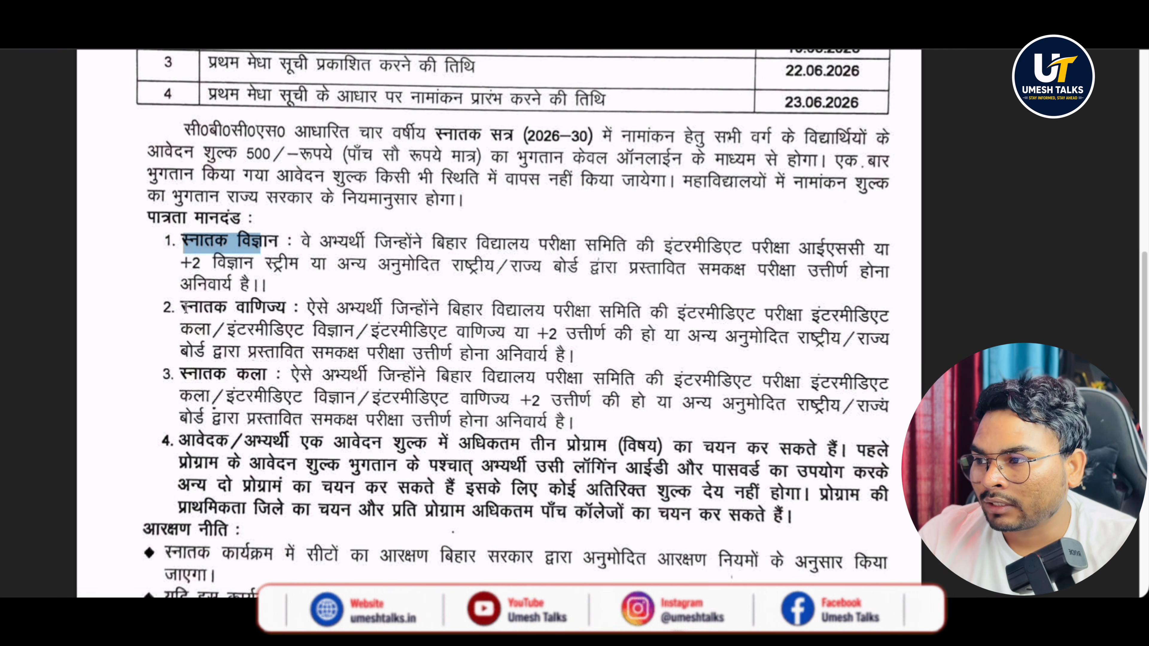
pyautogui.moveTo(185, 308); pyautogui.dragTo(258, 309)
pyautogui.moveTo(180, 374); pyautogui.dragTo(258, 375)
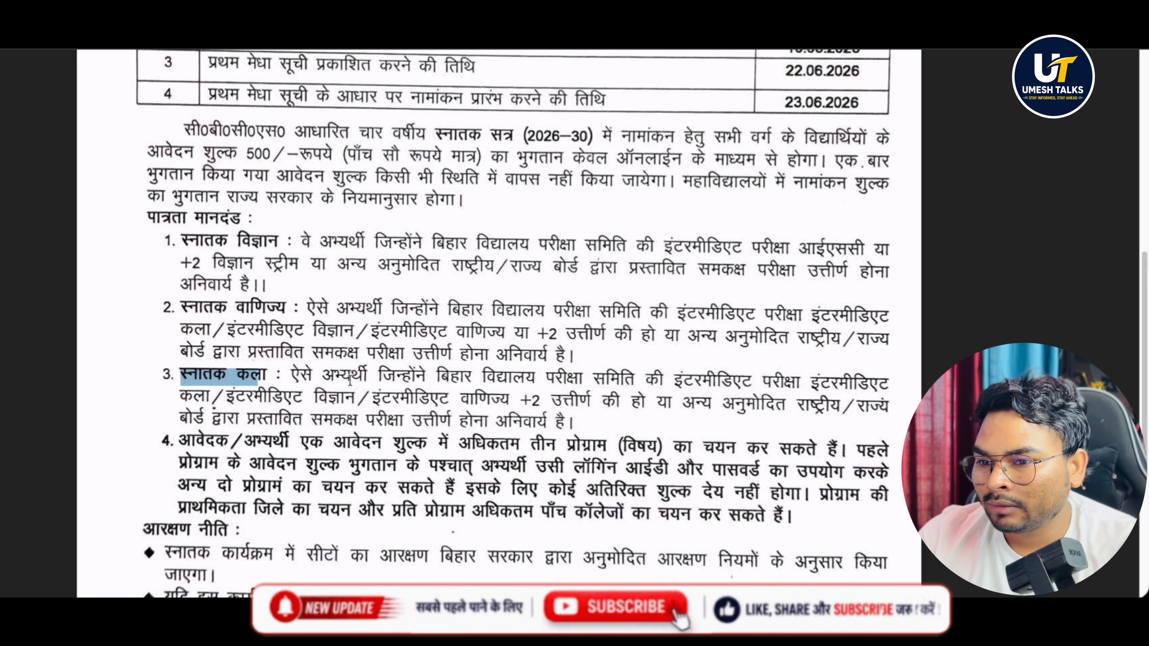
pyautogui.scroll(-5, 349, 380)
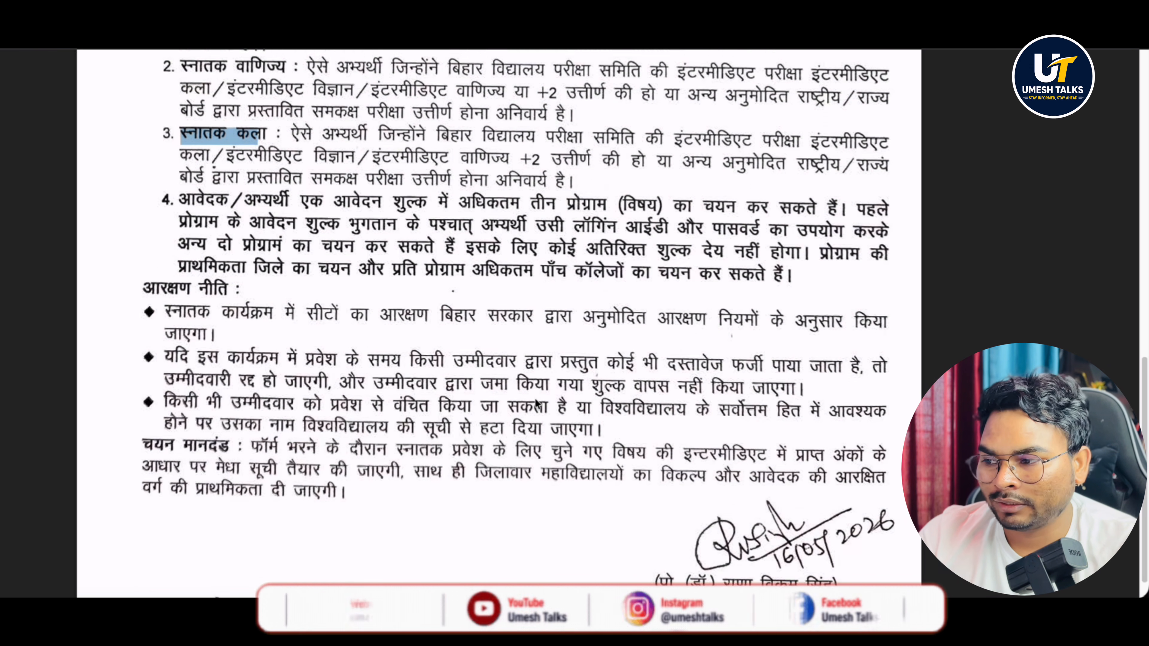
pyautogui.scroll(-1, 536, 404)
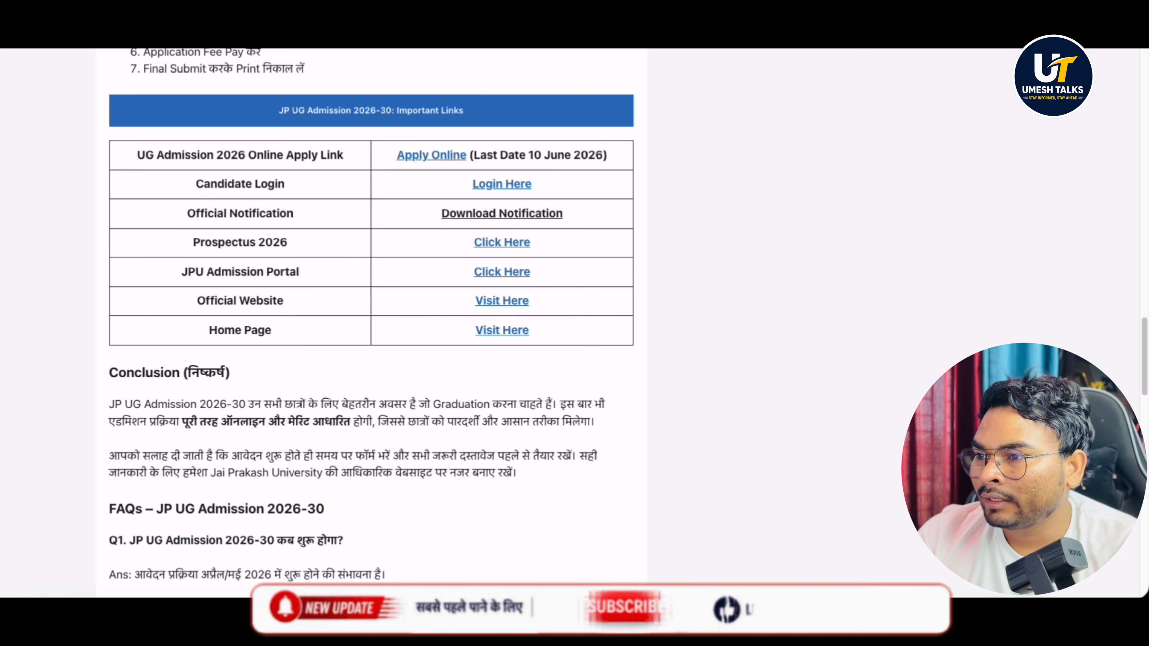
# Step: Follow the UG Admission 2026 Apply Online link, review the university's admission post, and open the UG Admission Samarth Portal from it
pyautogui.click(443, 156)
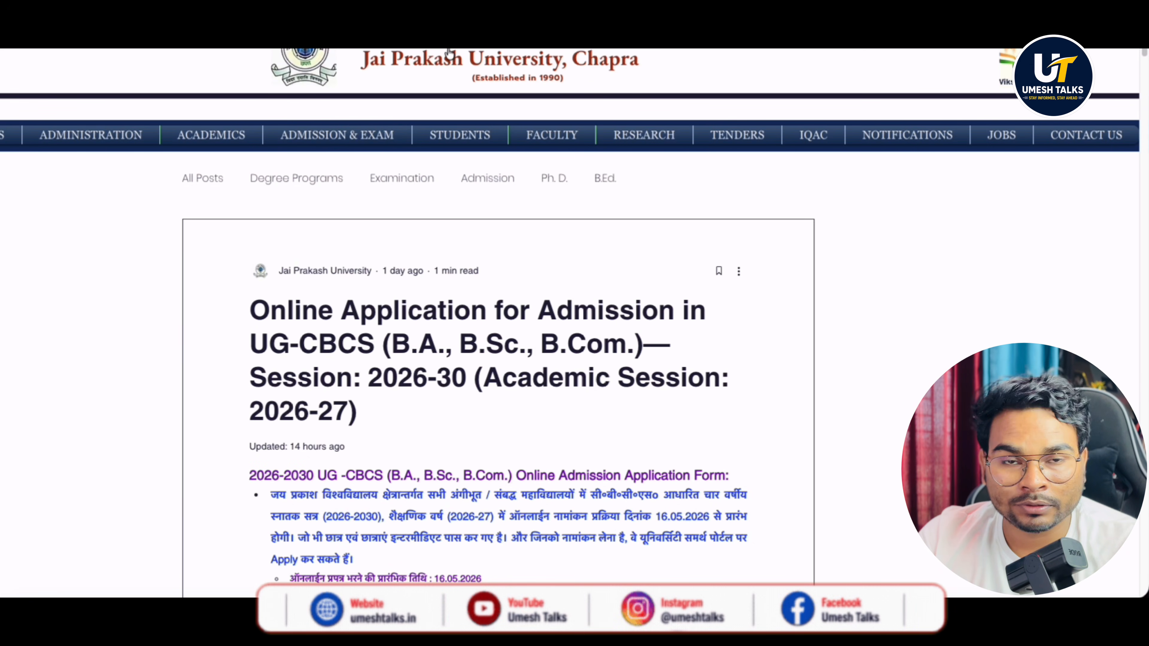
pyautogui.scroll(-3, 864, 321)
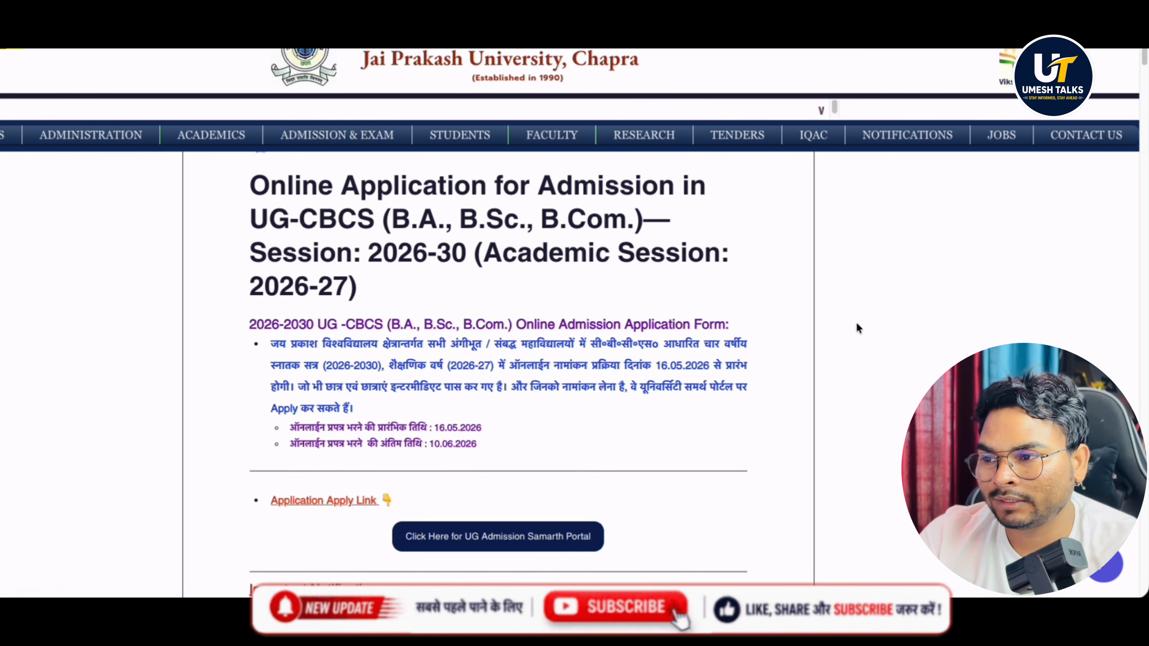
pyautogui.scroll(-5, 565, 404)
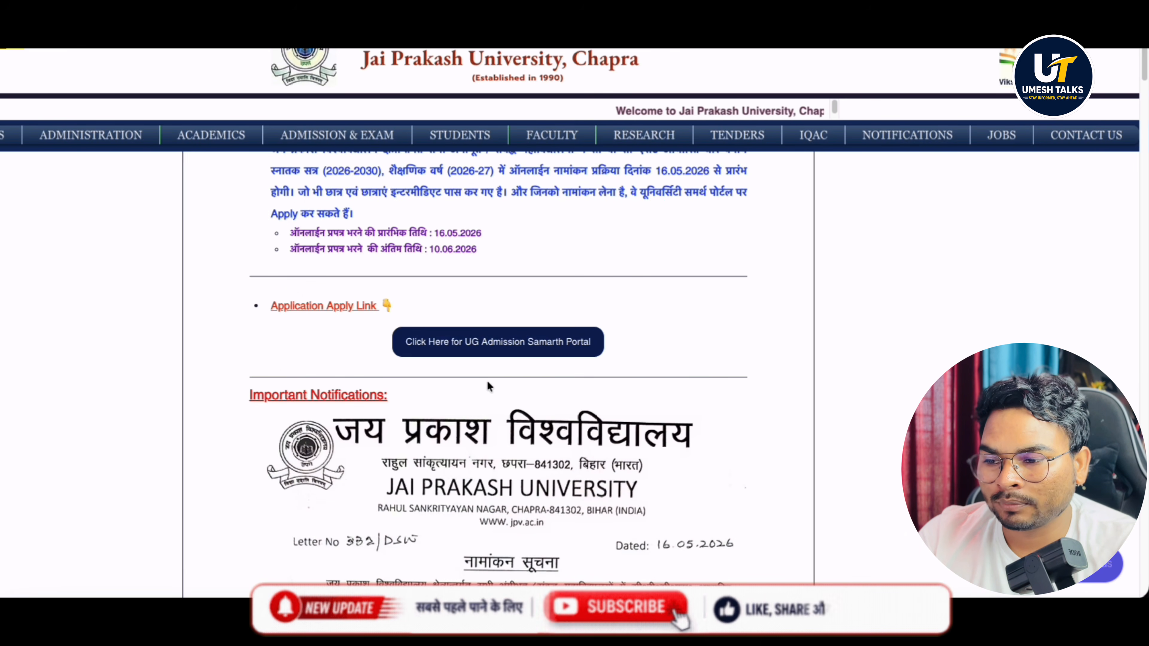
pyautogui.scroll(-7, 487, 379)
pyautogui.scroll(-7, 661, 417)
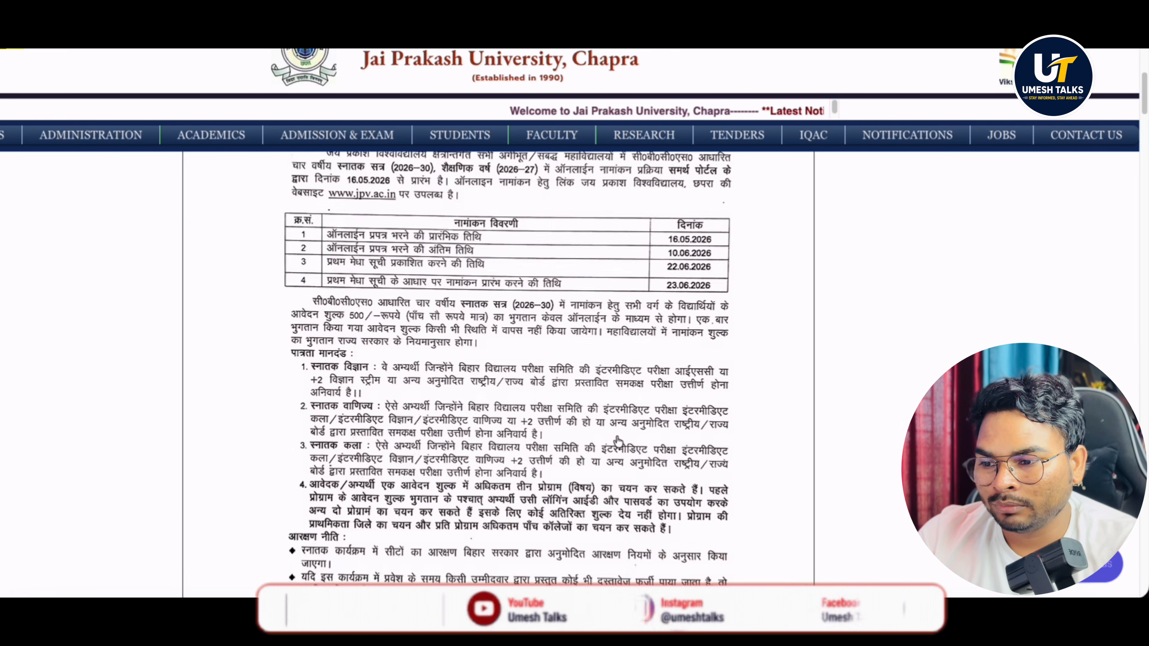
pyautogui.scroll(-3, 618, 441)
pyautogui.scroll(15, 618, 441)
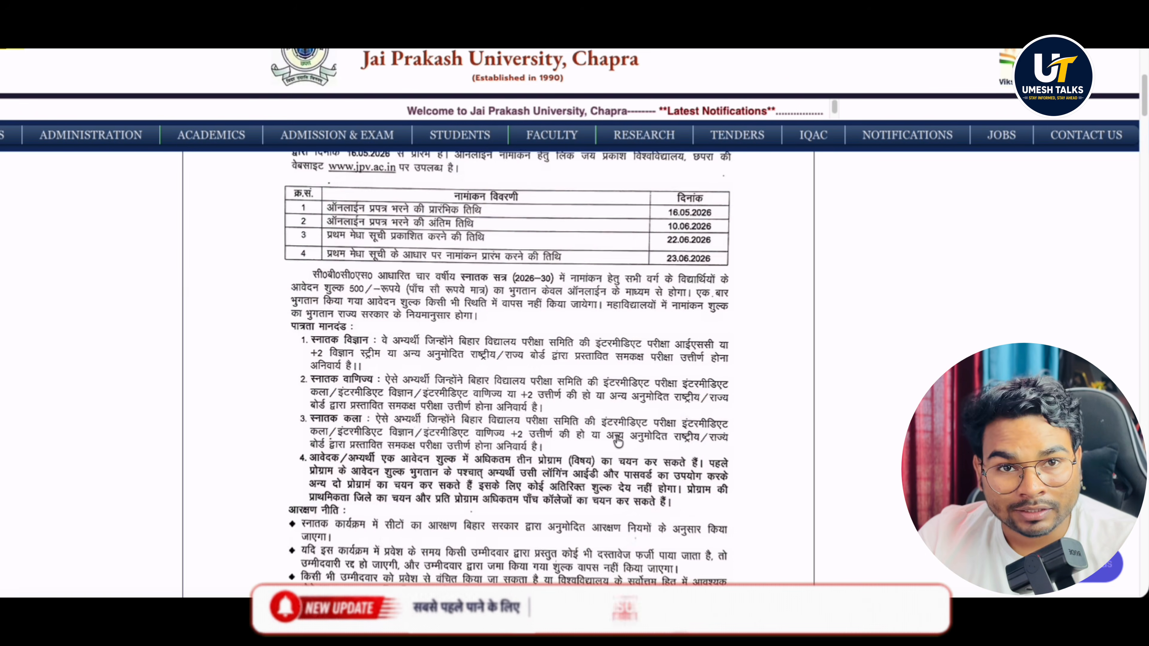
pyautogui.scroll(5, 524, 441)
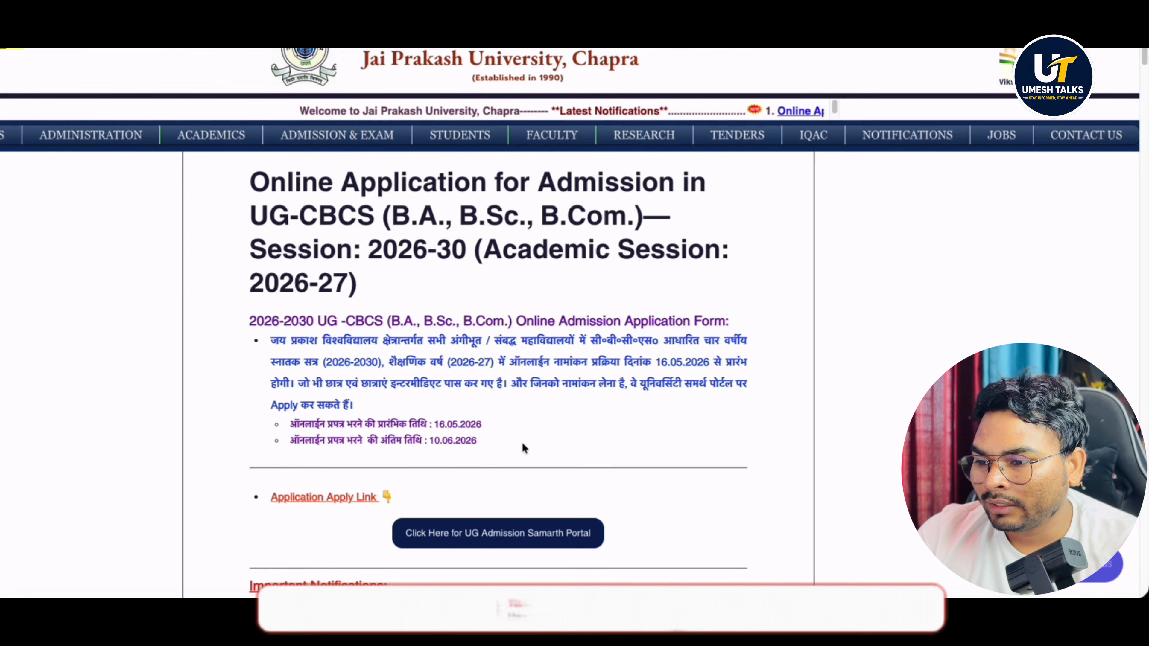
pyautogui.scroll(-4, 521, 442)
pyautogui.click(511, 450)
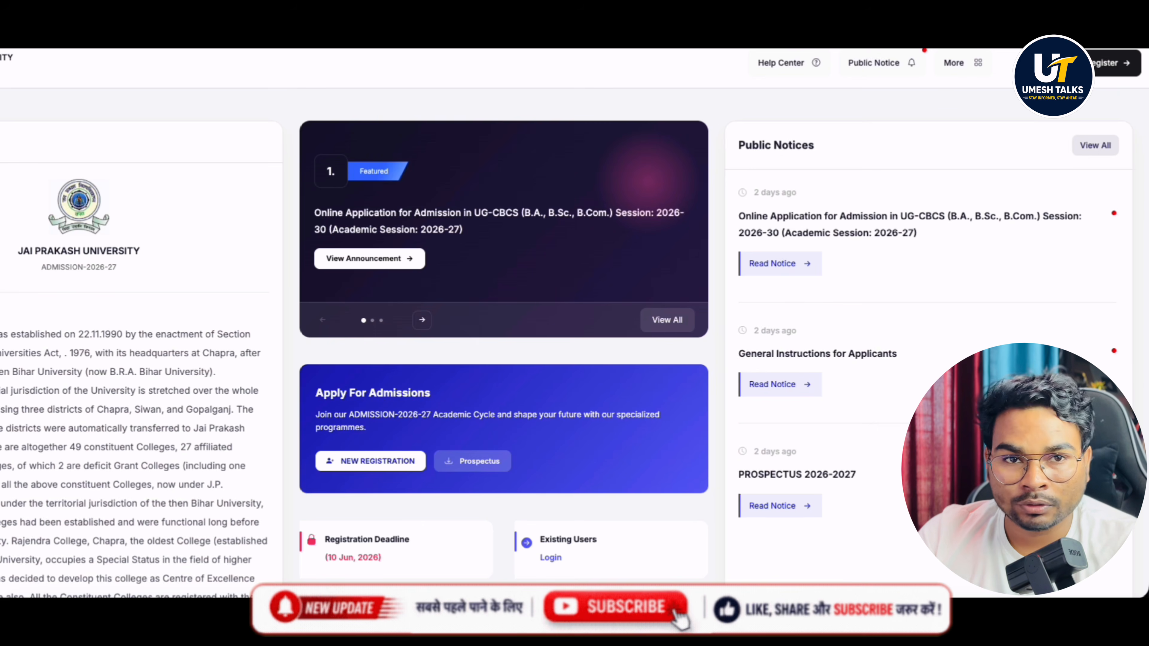
# Step: Open the new account registration form and highlight the applicant's full name label
pyautogui.scroll(1, 268, 290)
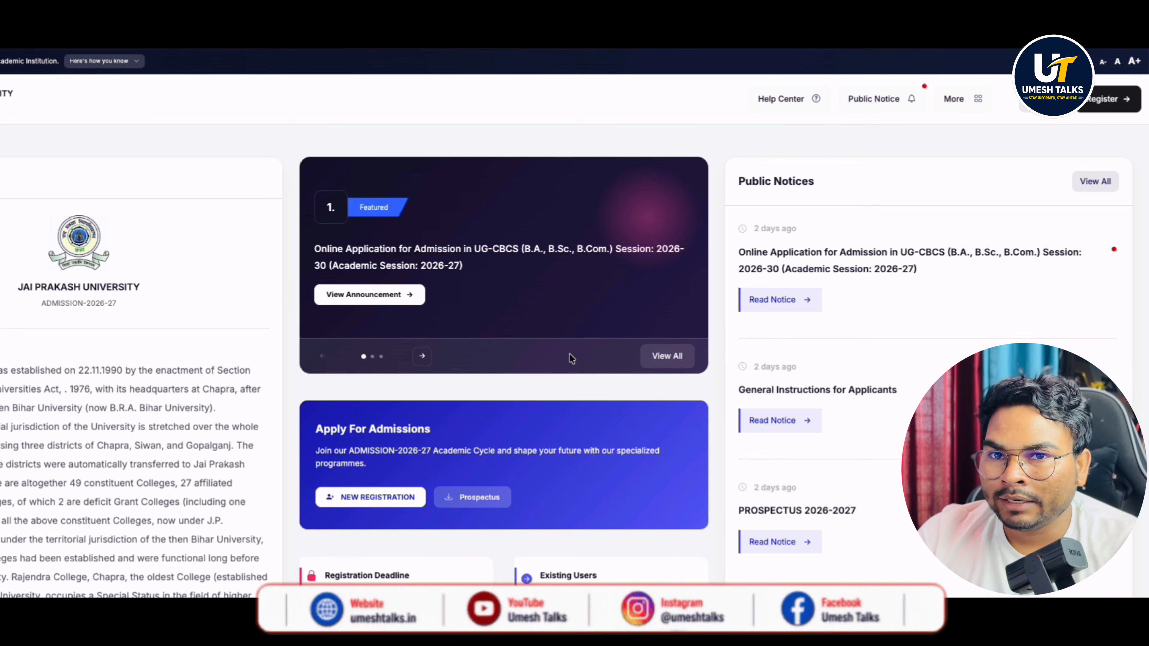
pyautogui.click(1109, 101)
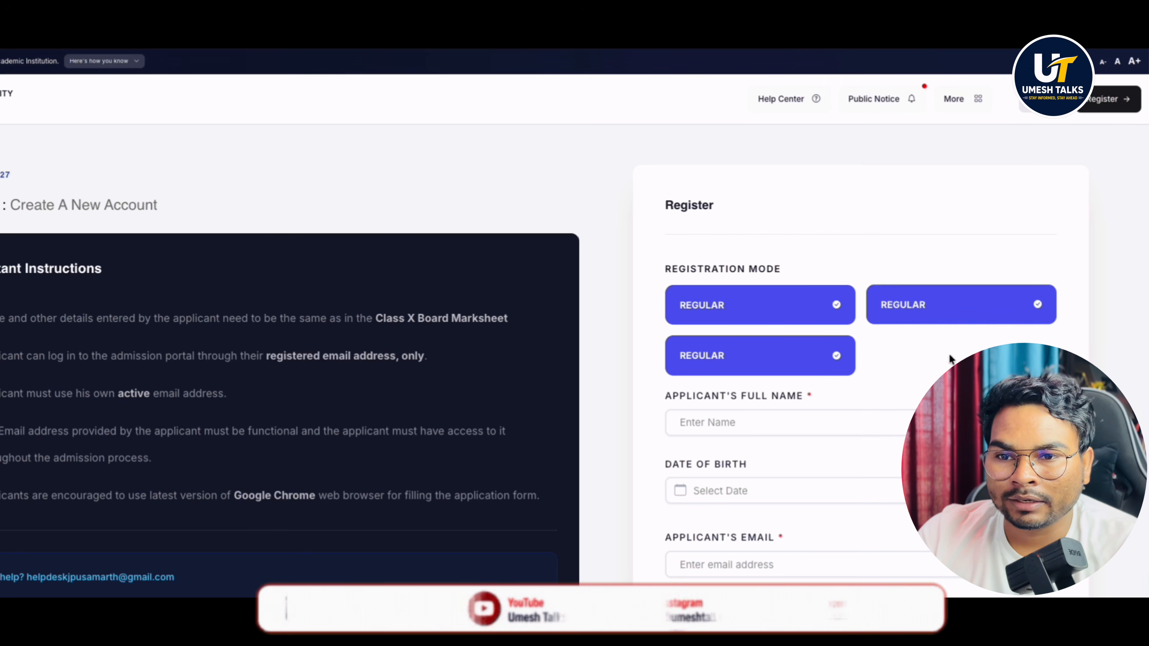
pyautogui.scroll(-2, 908, 339)
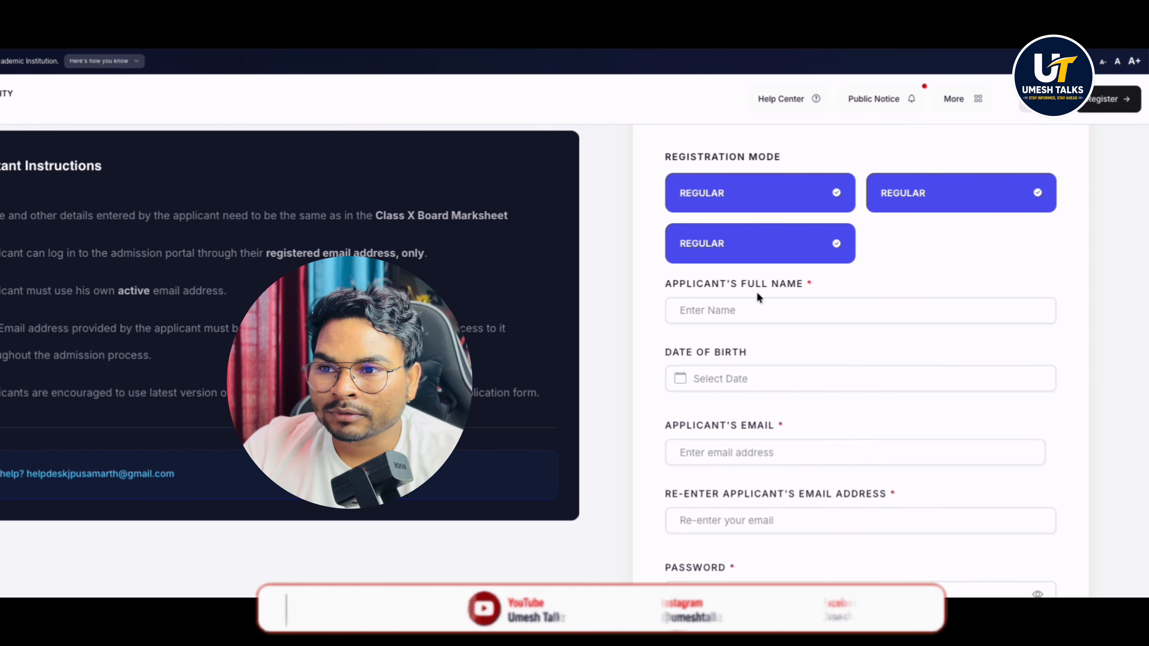
pyautogui.moveTo(667, 286); pyautogui.dragTo(800, 285)
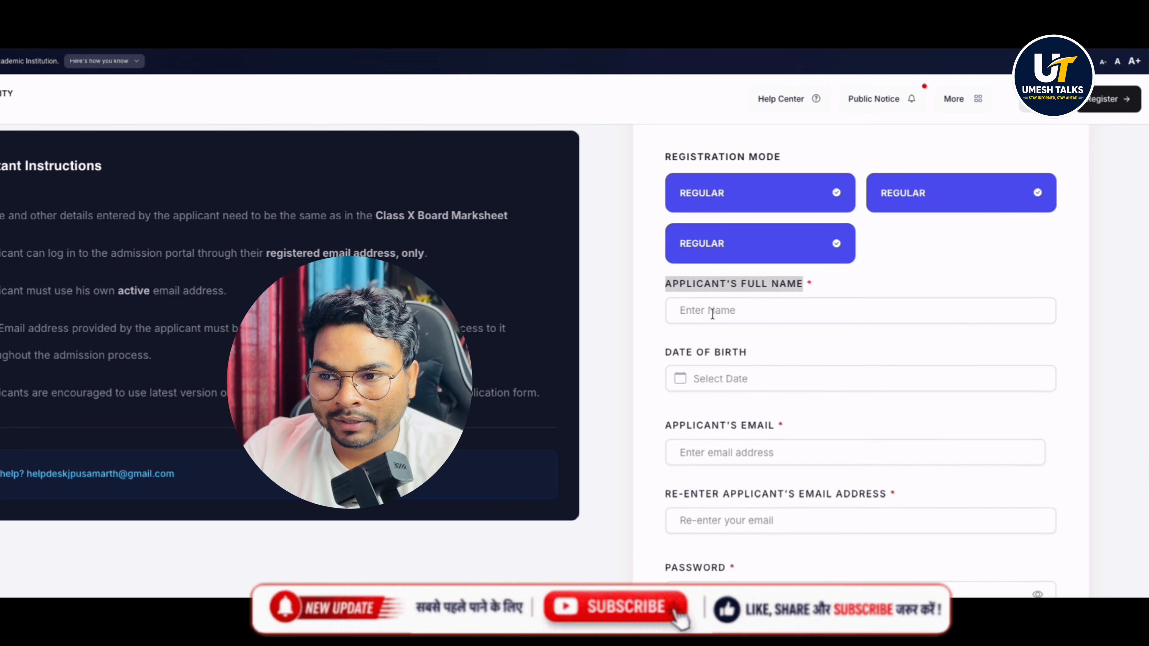
# Step: Set the applicant's date of birth in the registration form by choosing the year, month and day
pyautogui.moveTo(662, 354); pyautogui.dragTo(738, 354)
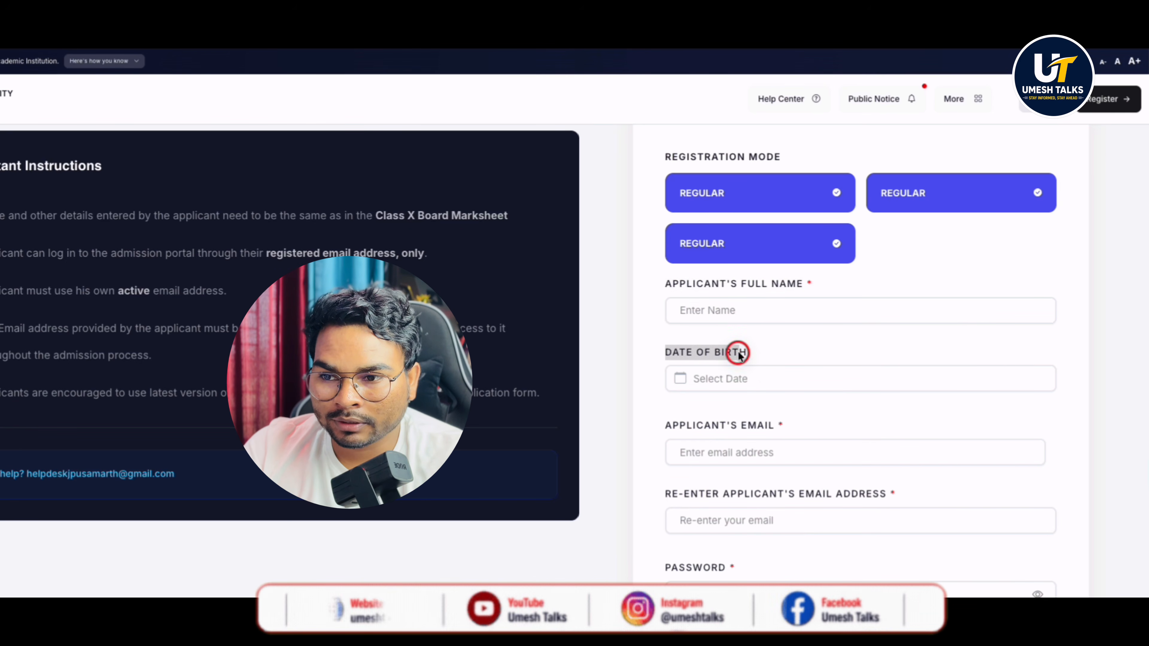
pyautogui.click(731, 378)
pyautogui.click(779, 408)
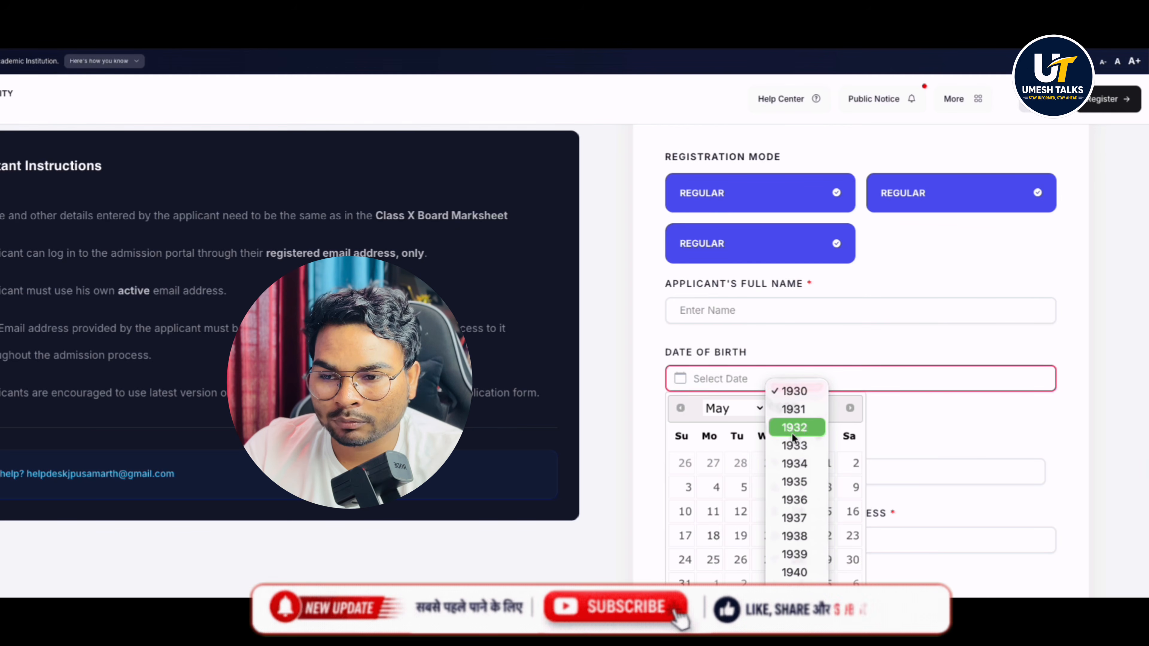
pyautogui.scroll(-20, 792, 439)
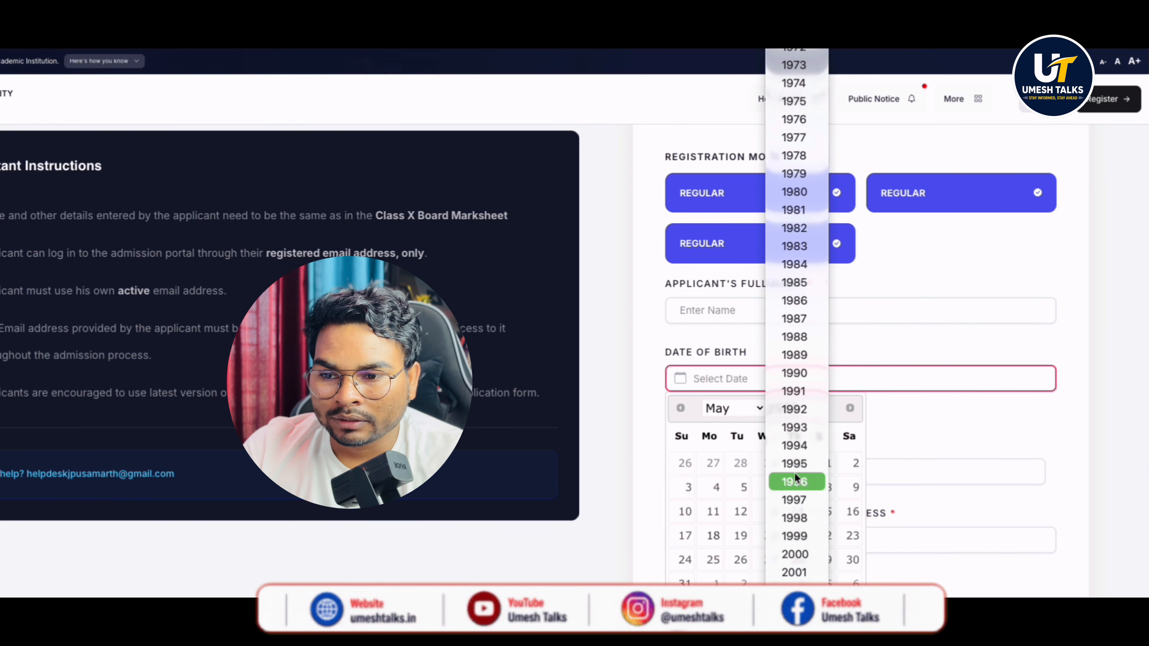
pyautogui.scroll(-5, 794, 474)
pyautogui.click(793, 441)
pyautogui.click(723, 409)
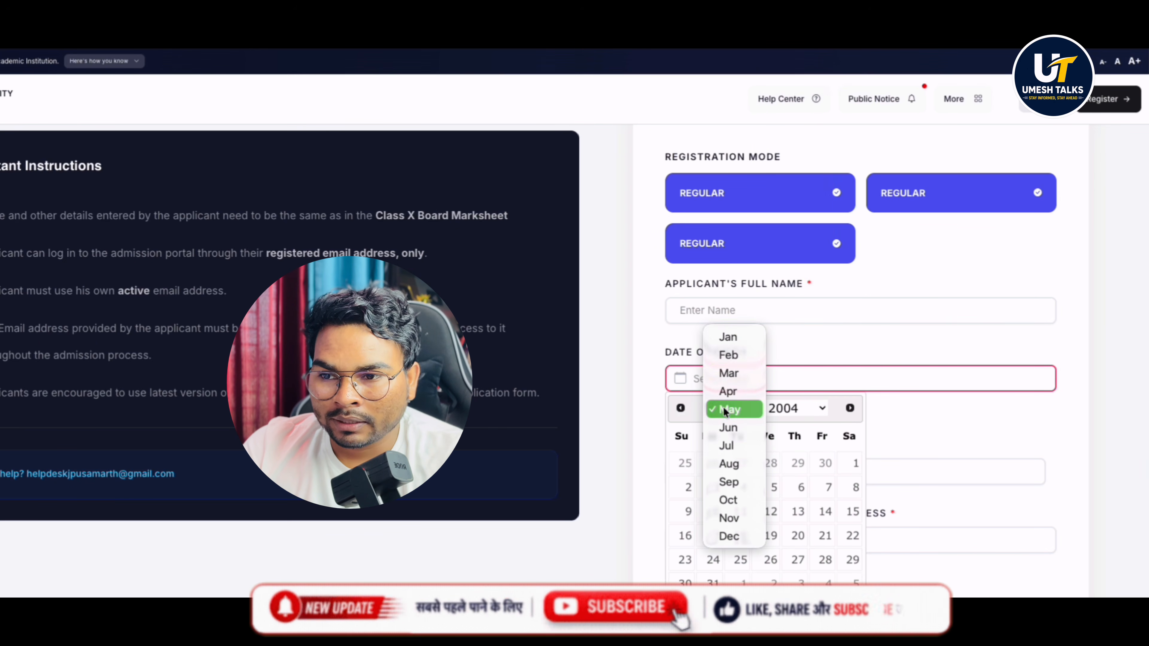
pyautogui.click(729, 339)
pyautogui.click(800, 463)
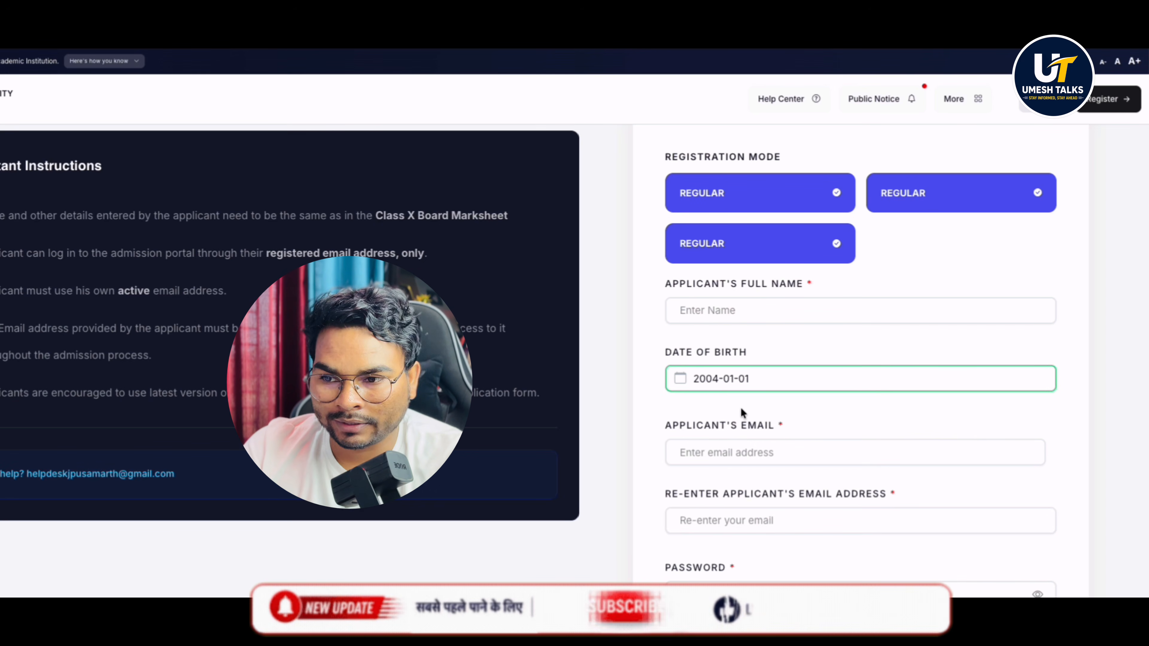
# Step: Examine the registration form's email, password, mobile number and captcha fields, including their re-entry fields
pyautogui.click(676, 422)
pyautogui.moveTo(685, 426); pyautogui.dragTo(778, 425)
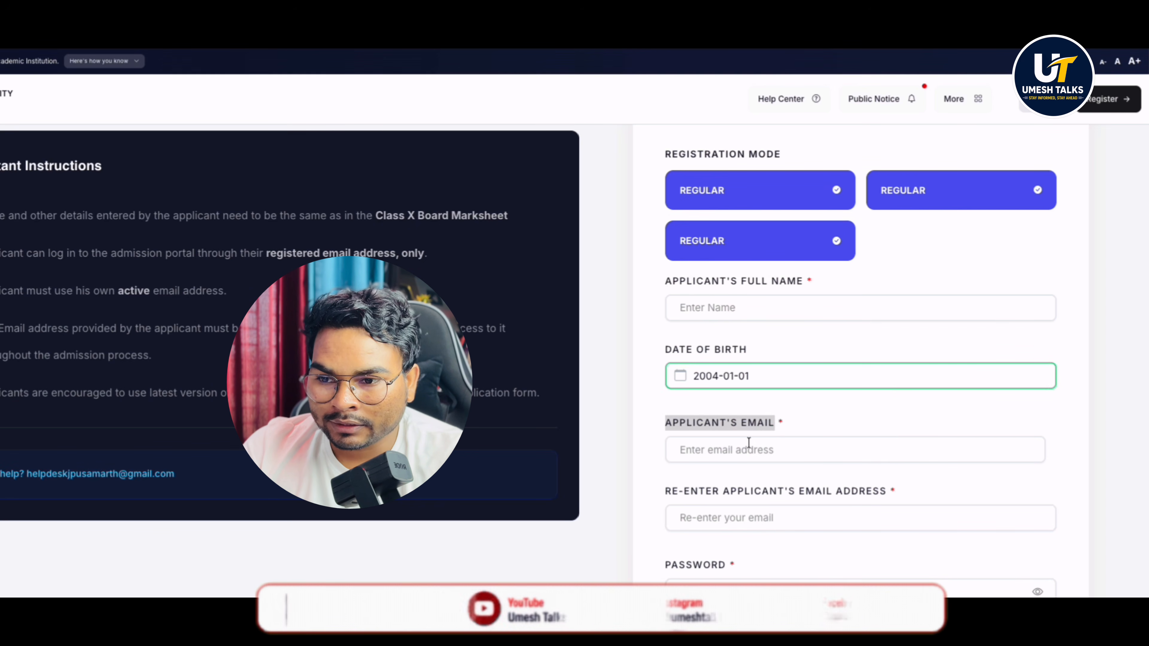
pyautogui.scroll(-1, 787, 441)
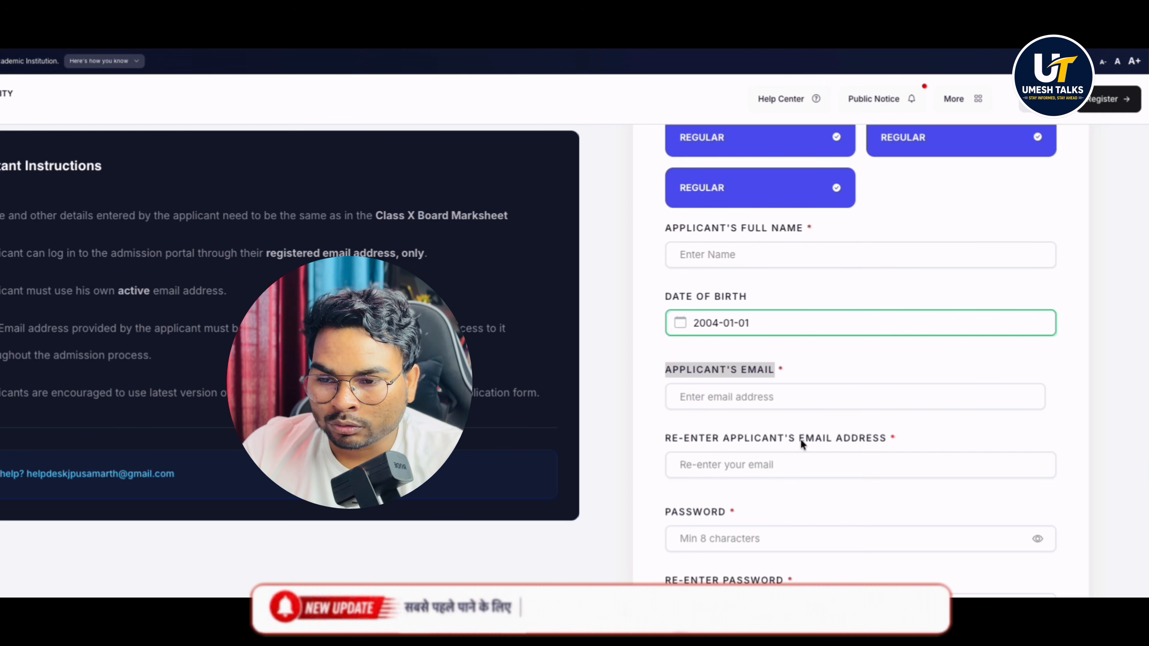
pyautogui.moveTo(799, 438); pyautogui.dragTo(851, 438)
pyautogui.scroll(-1, 783, 498)
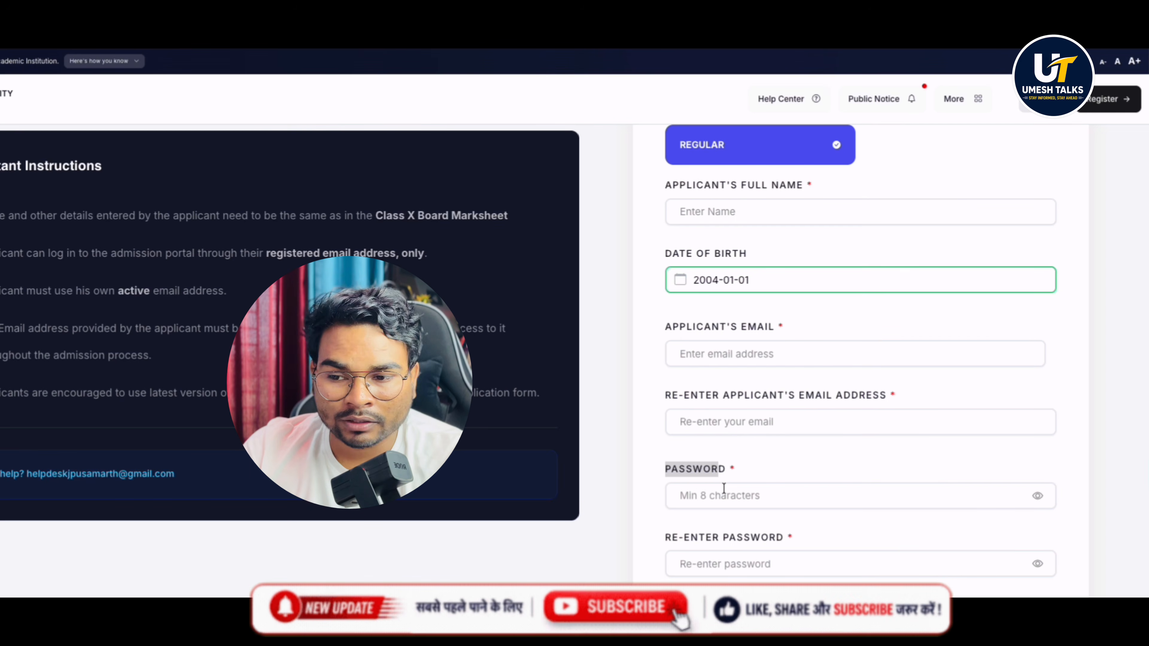
pyautogui.scroll(-1, 723, 489)
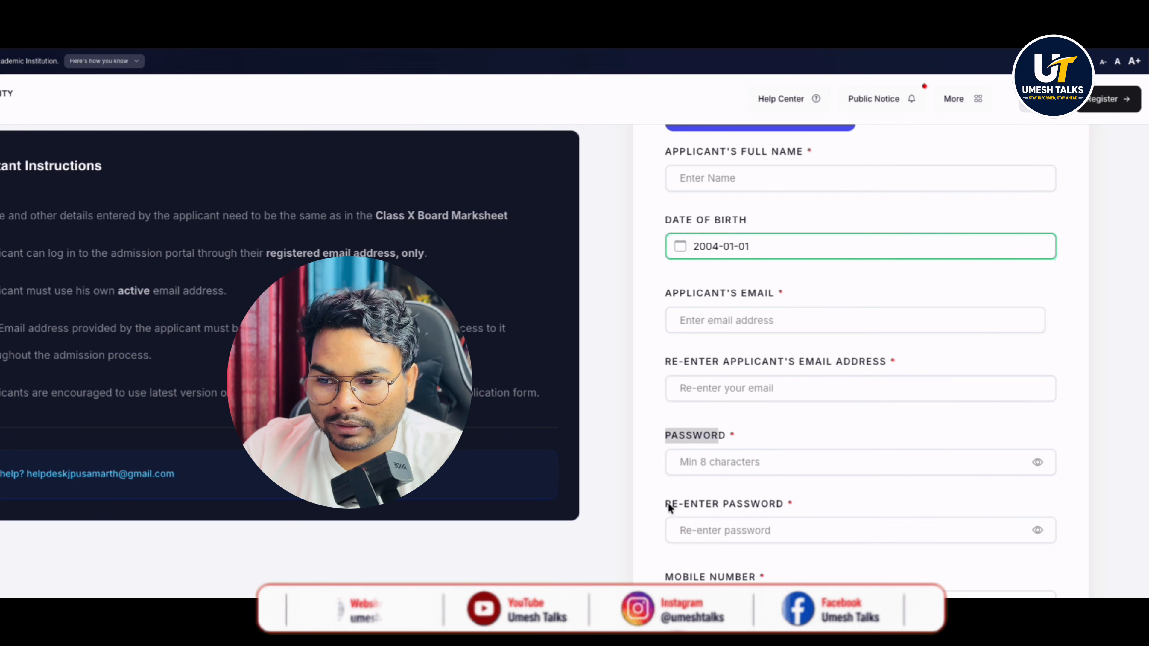
pyautogui.moveTo(670, 504); pyautogui.dragTo(773, 503)
pyautogui.scroll(-3, 773, 502)
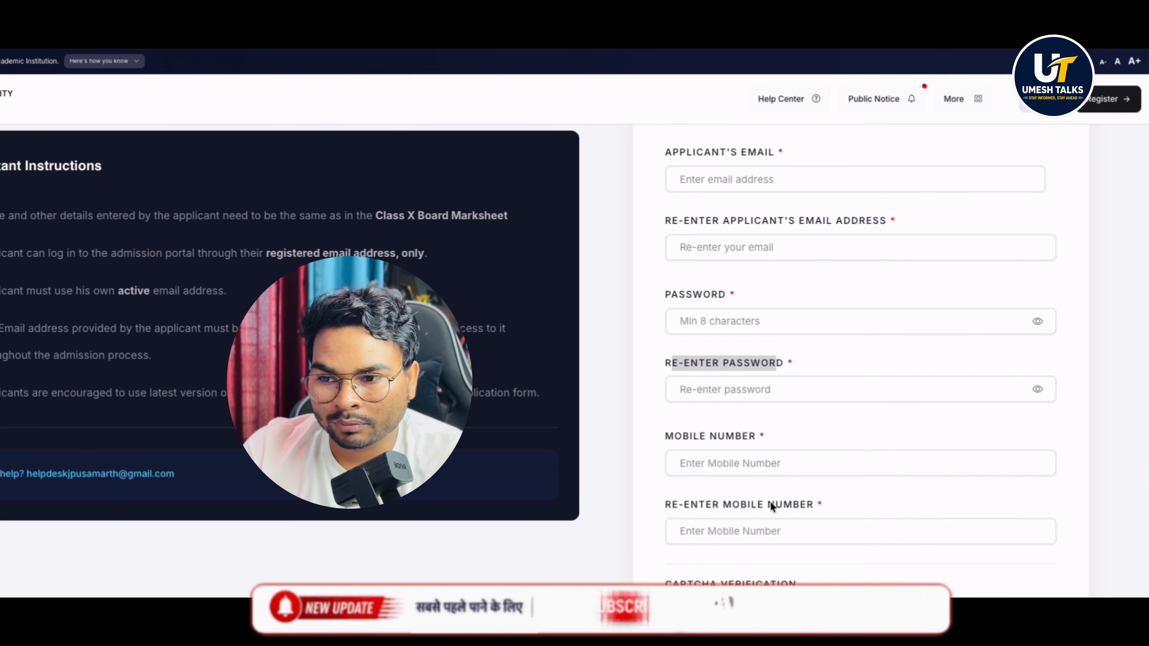
pyautogui.moveTo(663, 437); pyautogui.dragTo(748, 440)
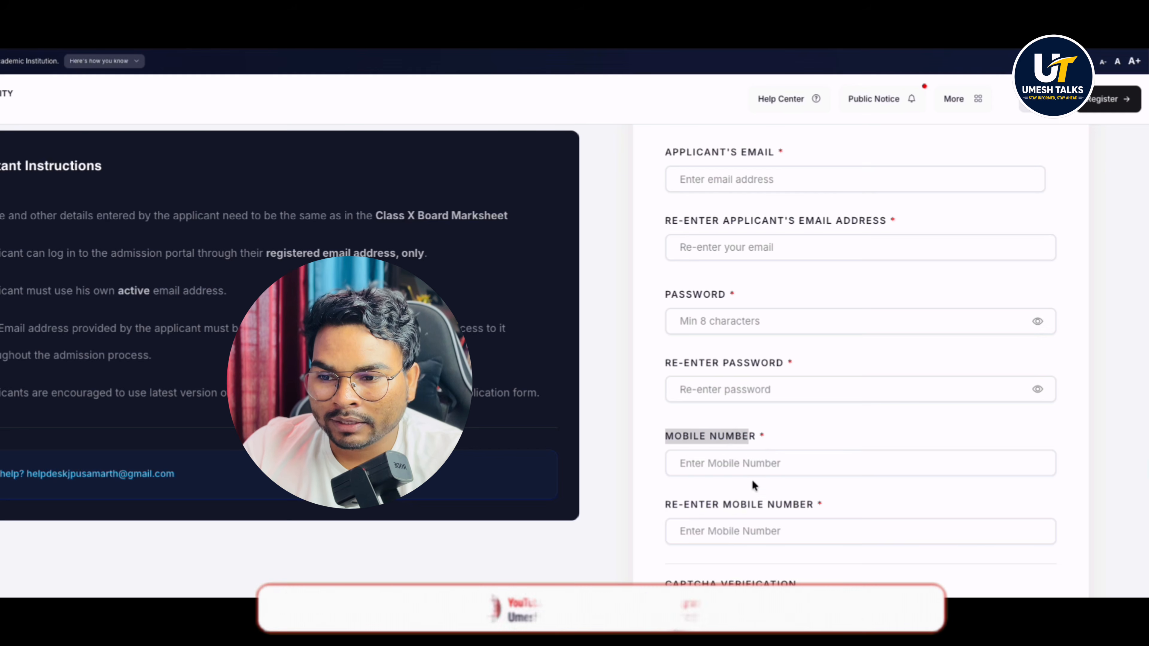
pyautogui.scroll(-1, 741, 483)
pyautogui.moveTo(688, 473); pyautogui.dragTo(804, 478)
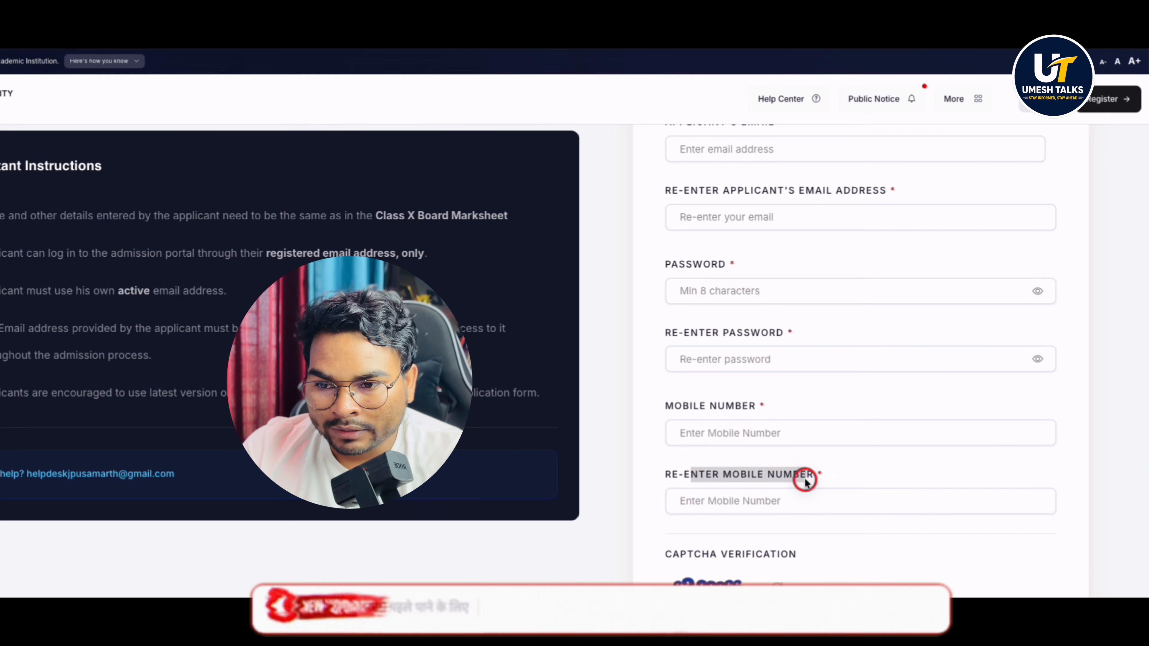
pyautogui.scroll(-3, 803, 477)
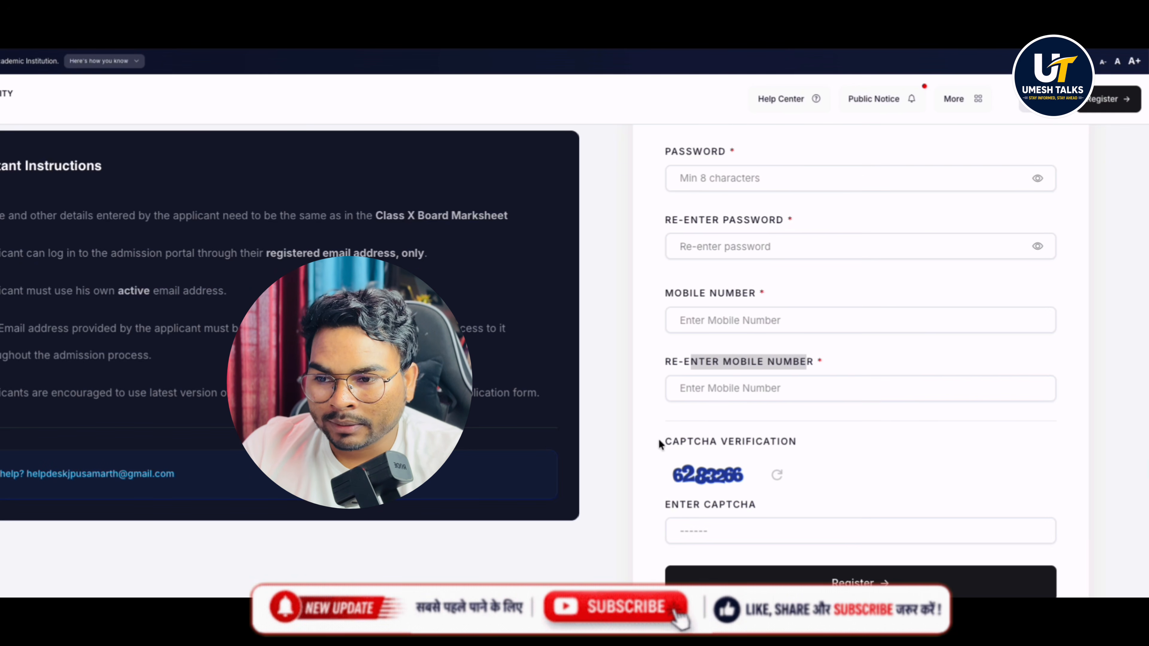
pyautogui.moveTo(663, 443); pyautogui.dragTo(775, 442)
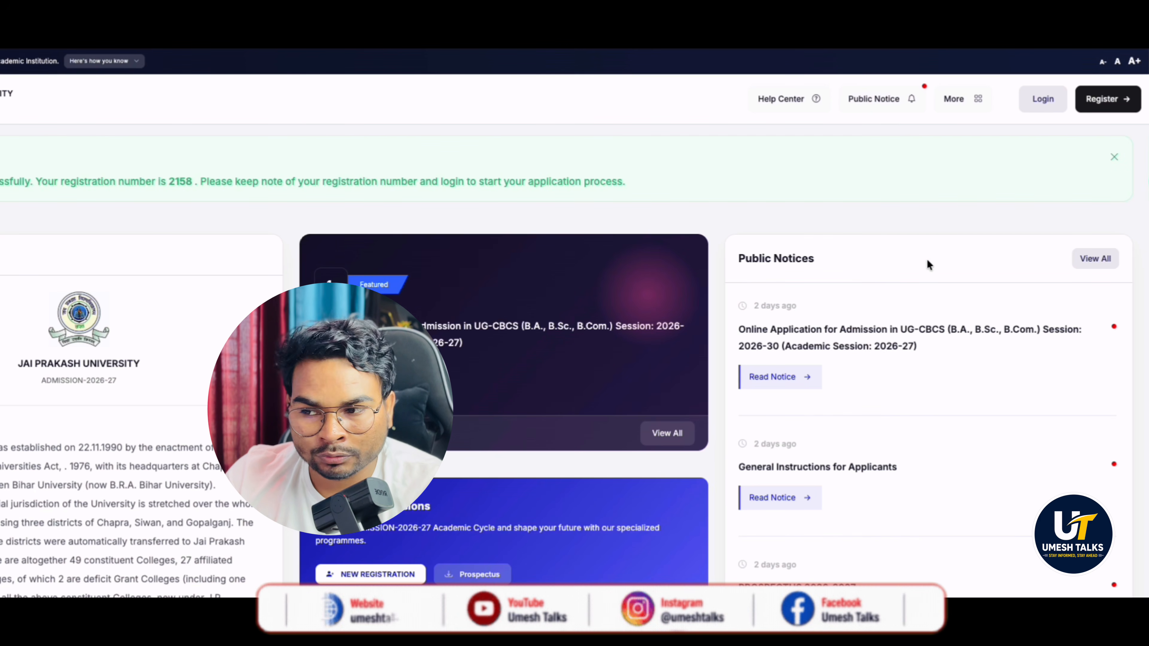
# Step: Open the login form for registered applicants and highlight the registered email ID label
pyautogui.click(1043, 100)
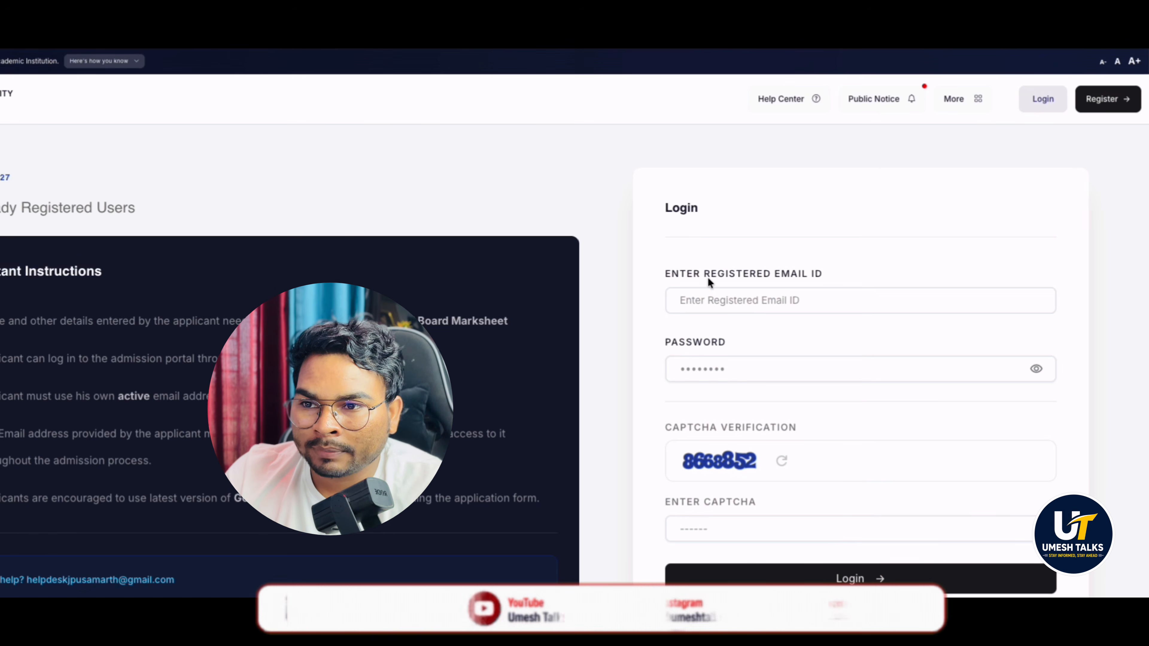
pyautogui.moveTo(784, 278); pyautogui.dragTo(797, 276)
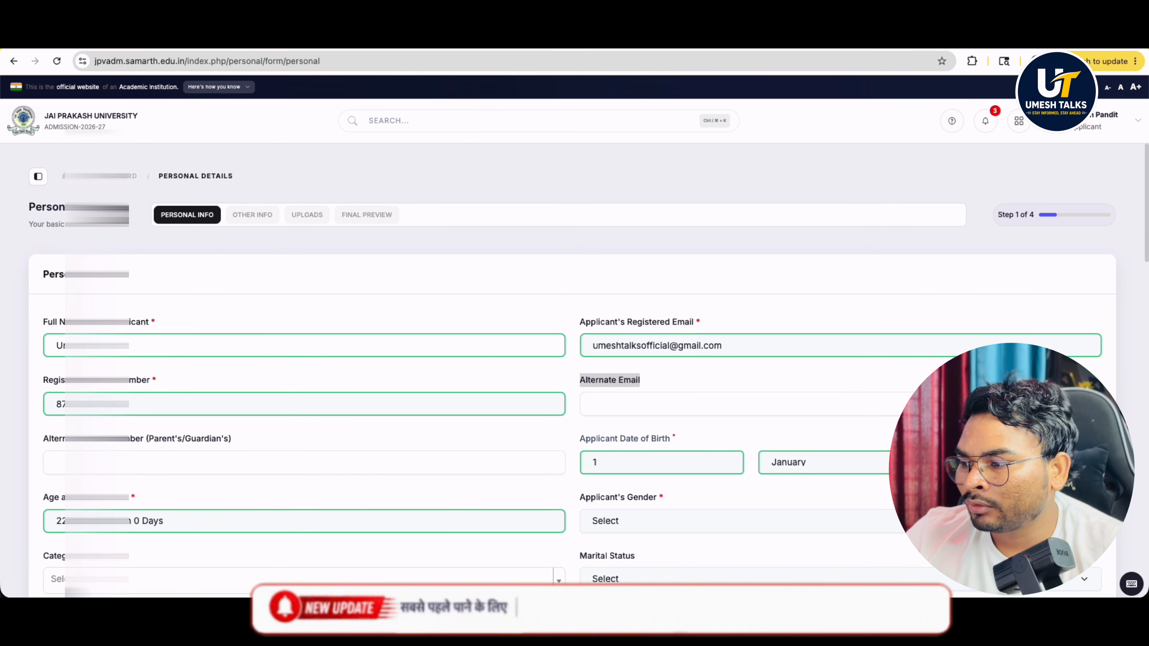
# Step: Set the applicant's gender to Male and the category to Backward Class (BC) in the personal details form
pyautogui.click(611, 520)
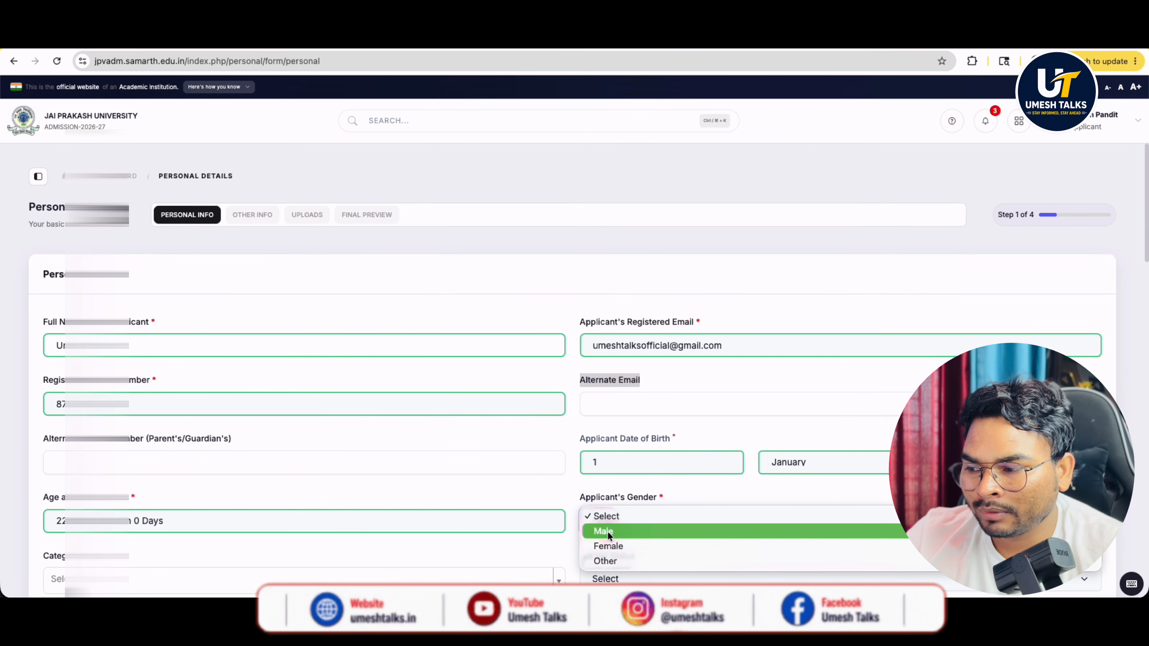
pyautogui.click(608, 532)
pyautogui.click(136, 578)
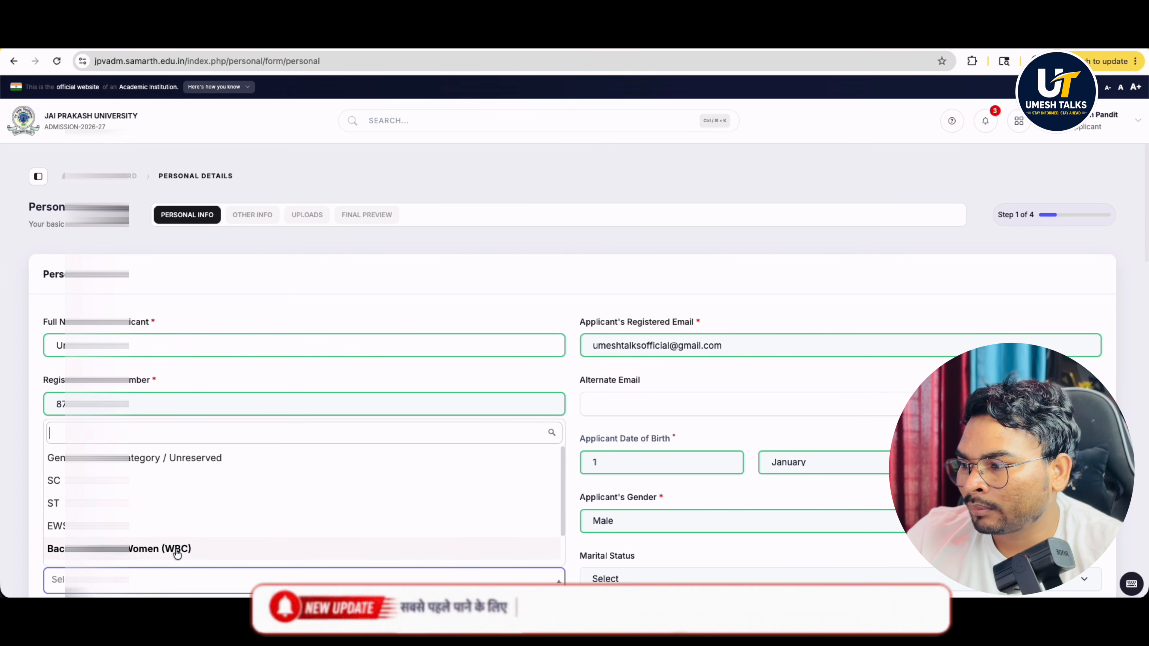
pyautogui.scroll(-1, 175, 550)
pyautogui.scroll(-1, 176, 552)
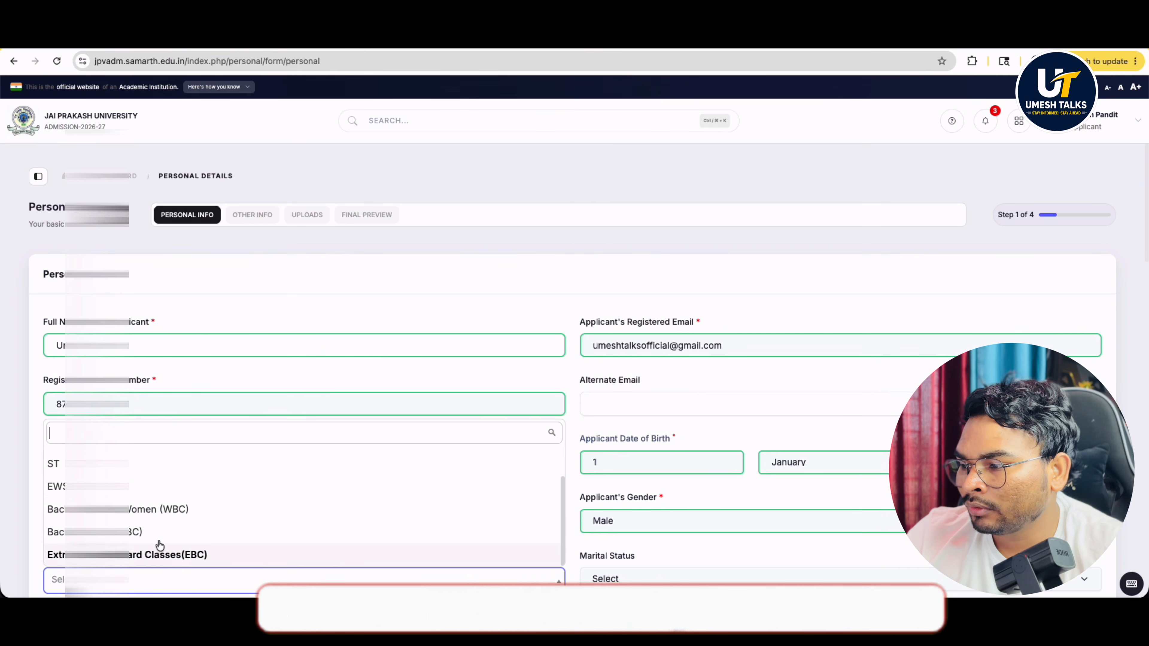
pyautogui.click(148, 532)
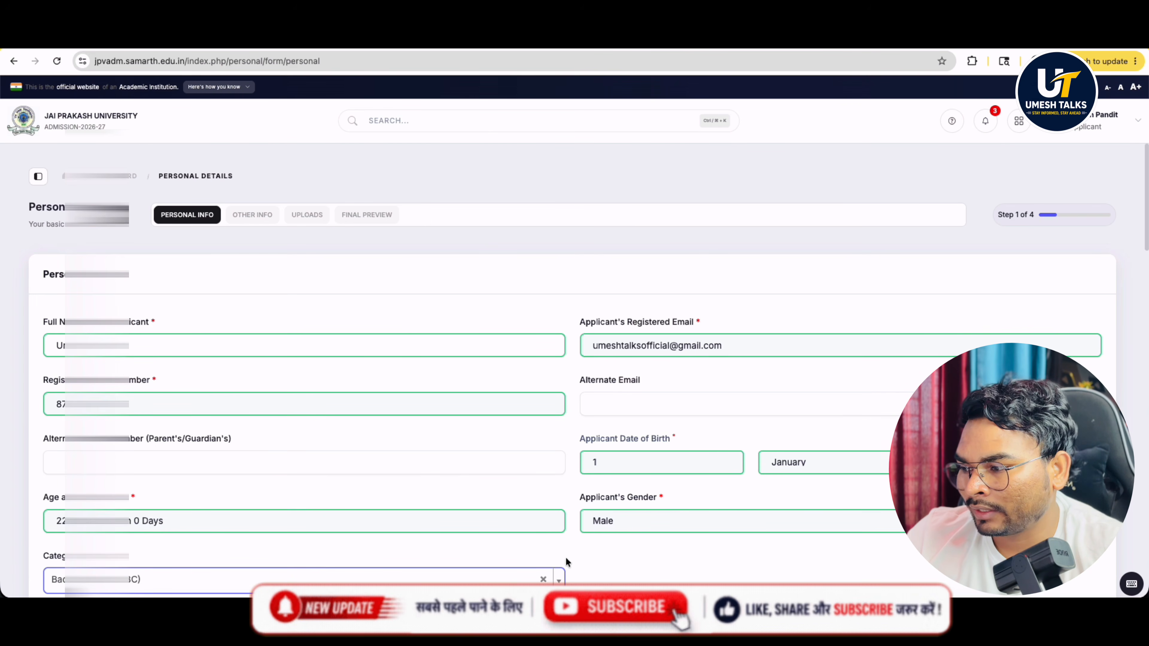
# Step: Set the marital status to Unmarried and view the blood group choices without picking one
pyautogui.scroll(-8, 566, 561)
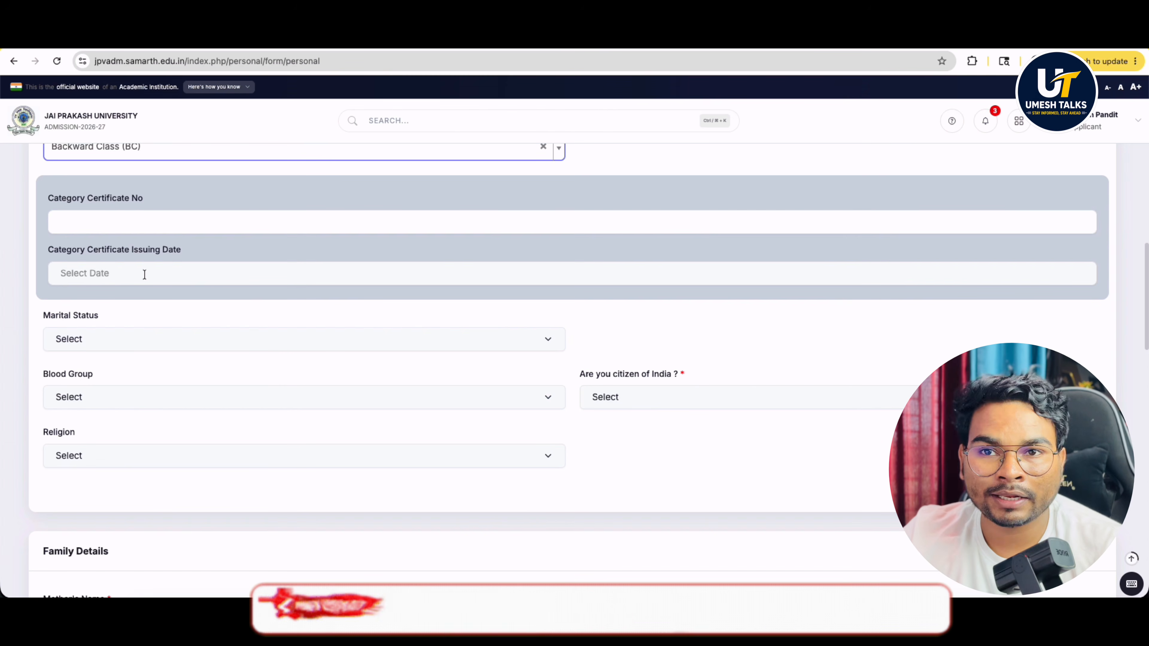
pyautogui.moveTo(44, 318); pyautogui.dragTo(92, 313)
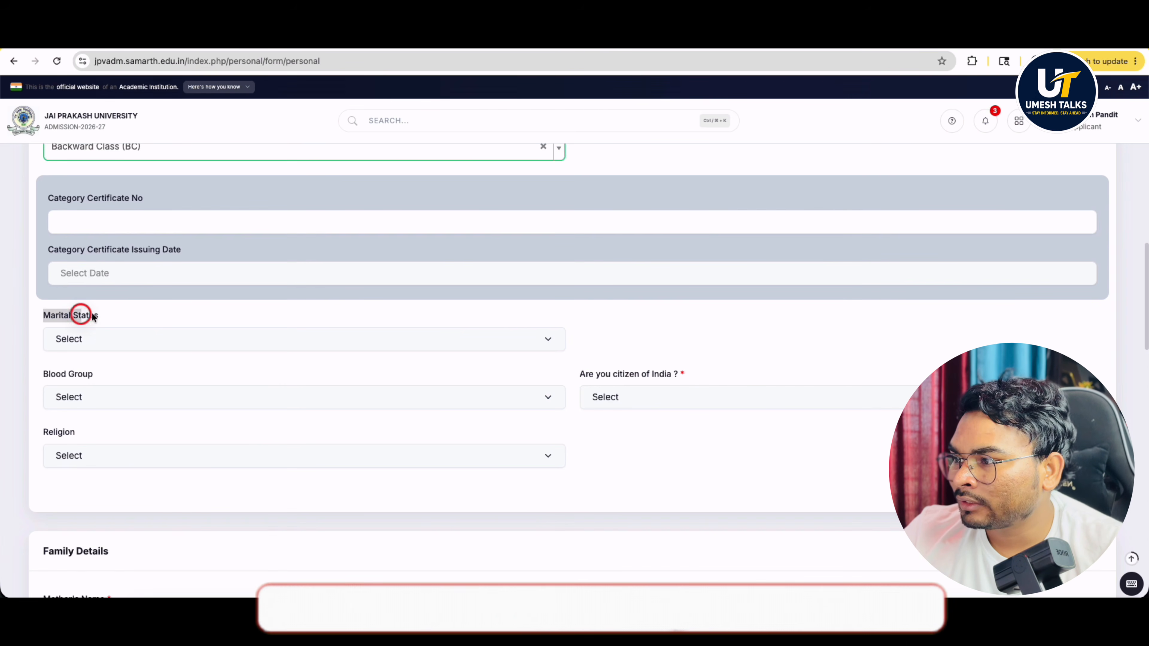
pyautogui.click(82, 334)
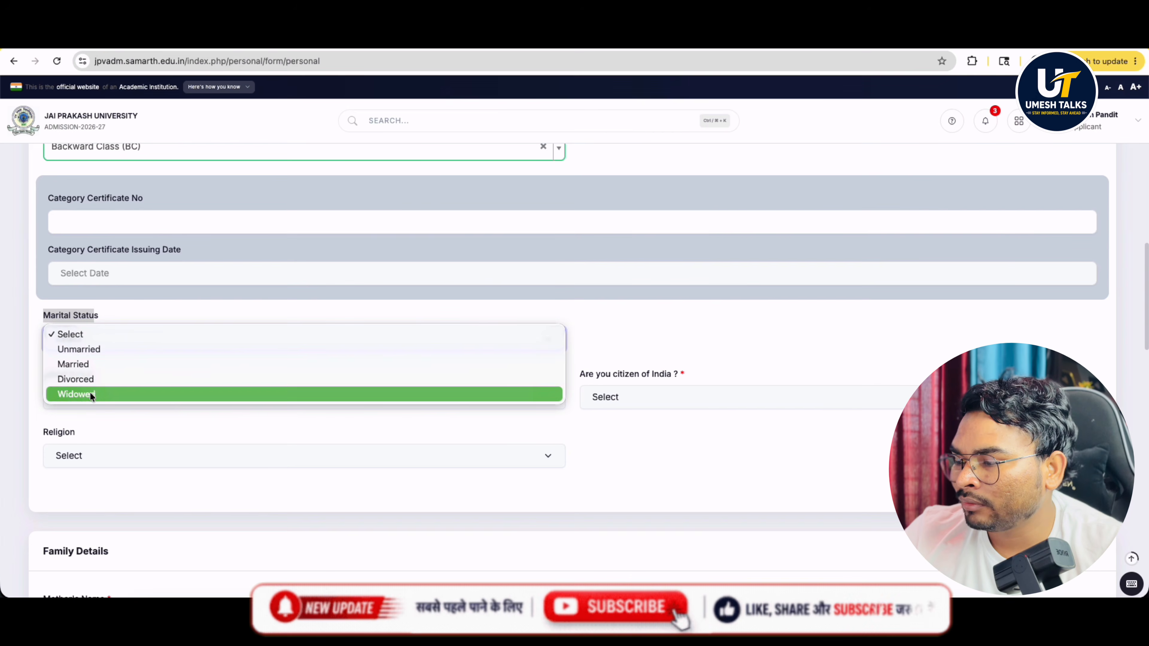
pyautogui.click(87, 349)
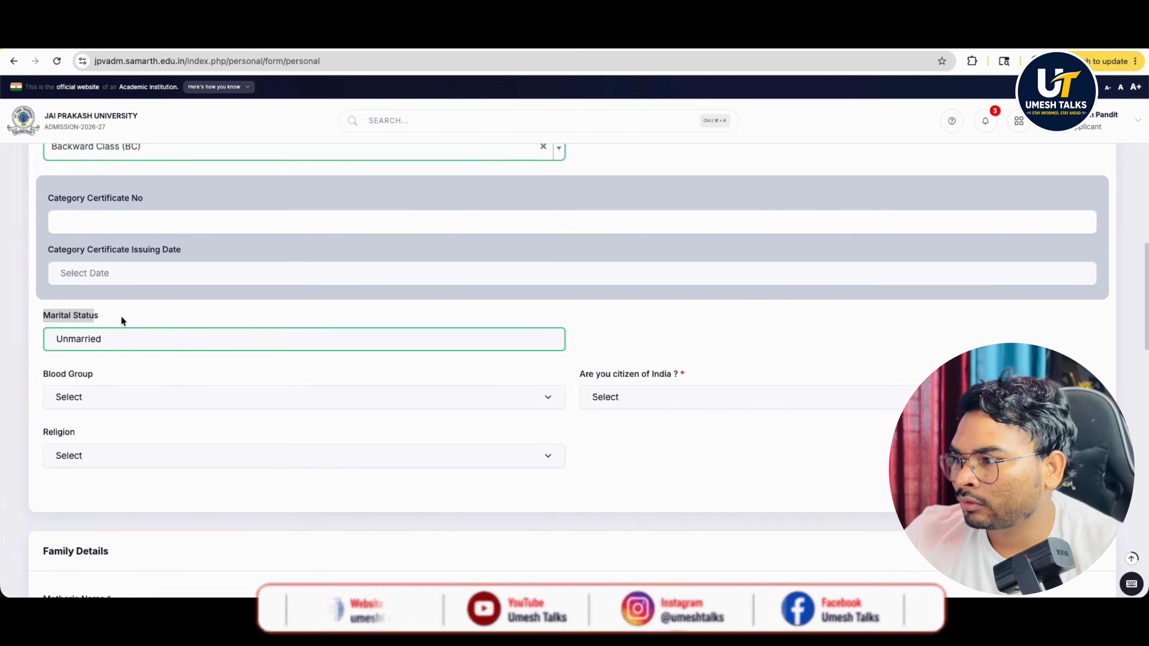
pyautogui.click(87, 396)
pyautogui.click(89, 395)
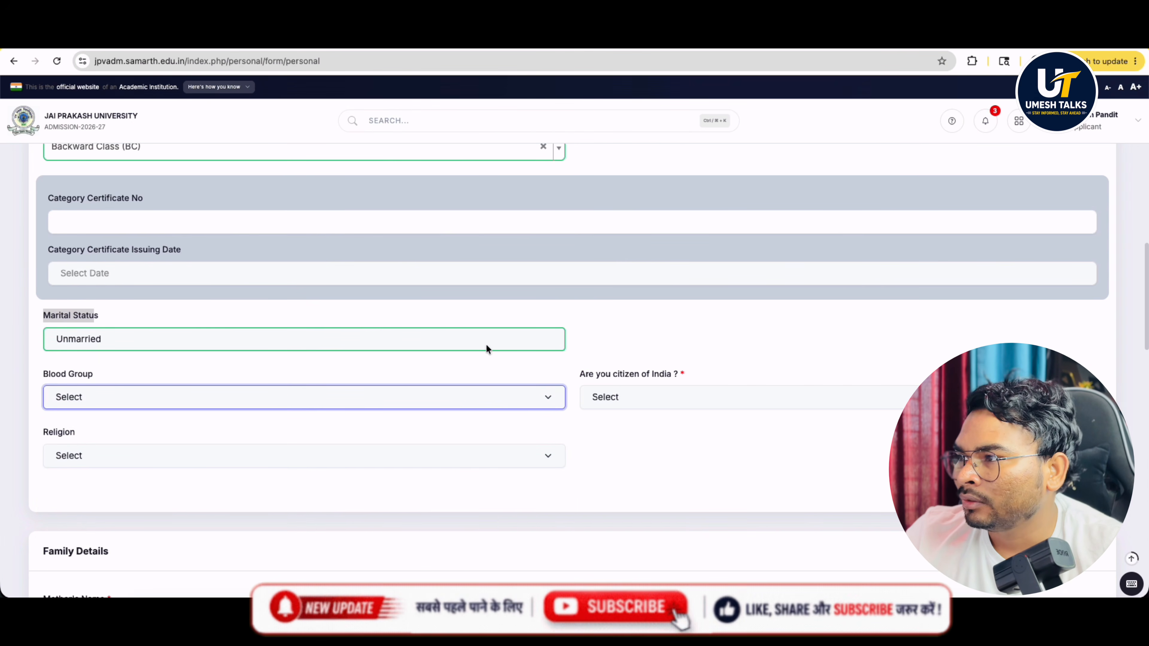
# Step: Answer Yes to the question about being a citizen of India
pyautogui.scroll(1, 486, 344)
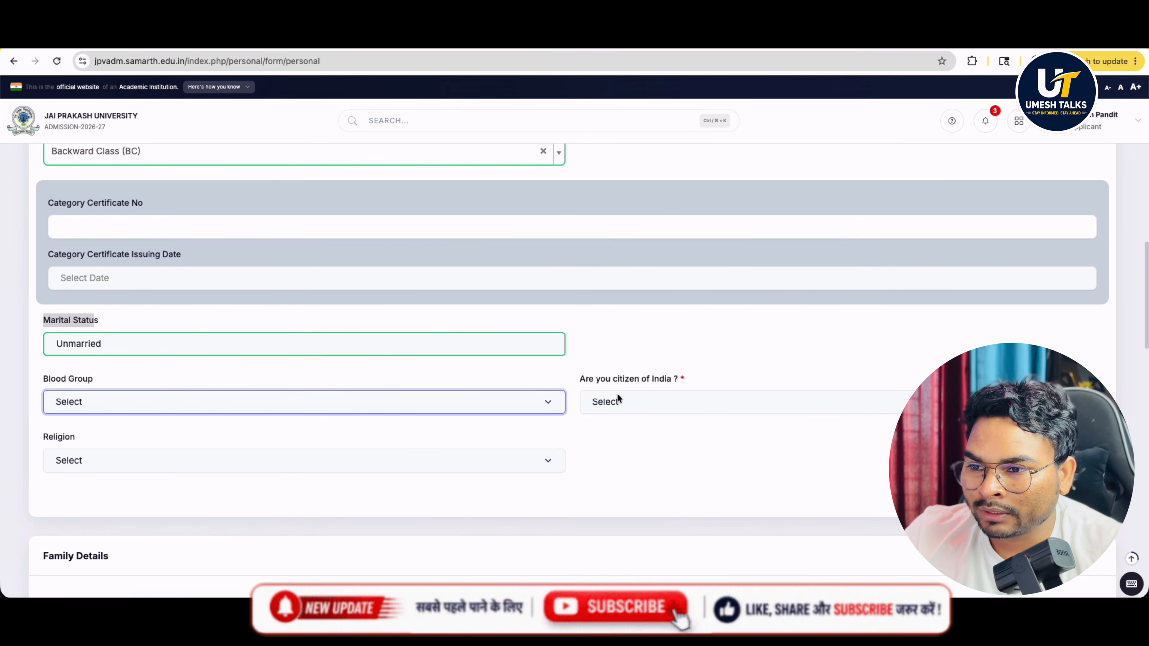
pyautogui.click(651, 402)
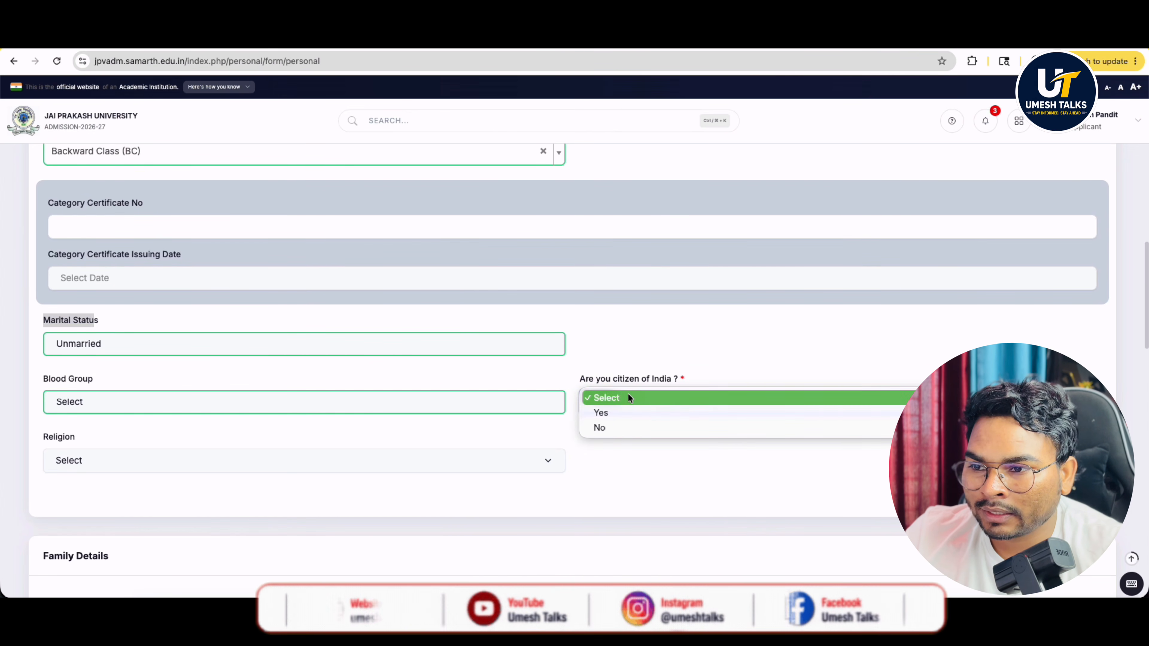
pyautogui.click(622, 415)
# Step: Try No as the Indian citizenship answer, and set it back to Yes
pyautogui.click(616, 413)
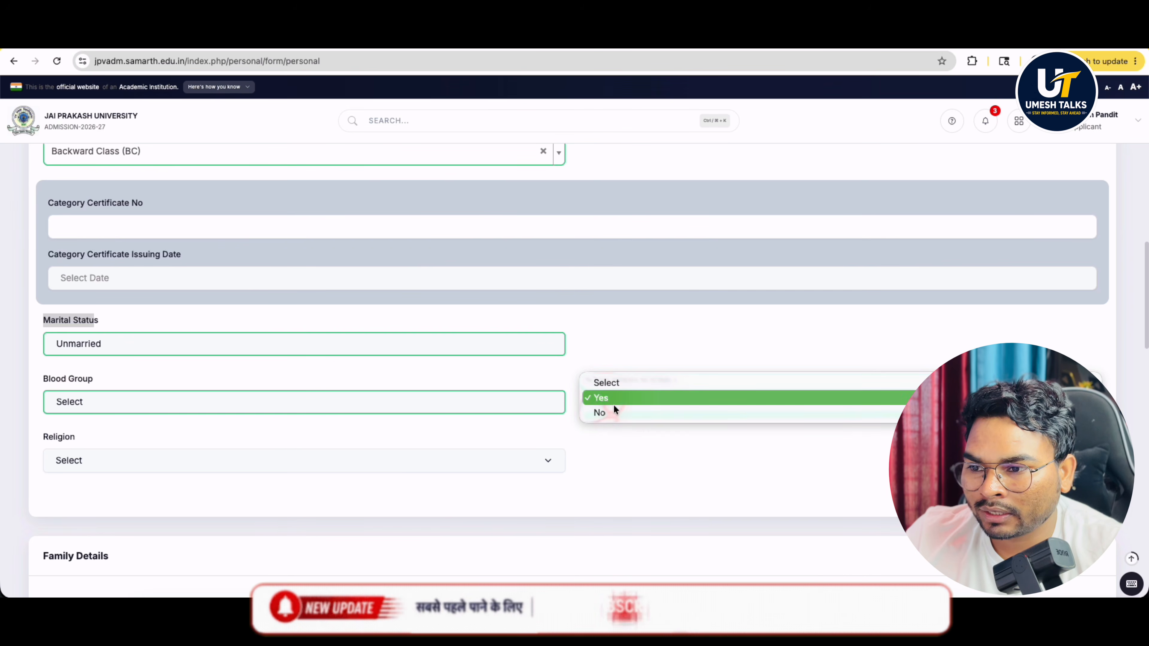
pyautogui.click(613, 413)
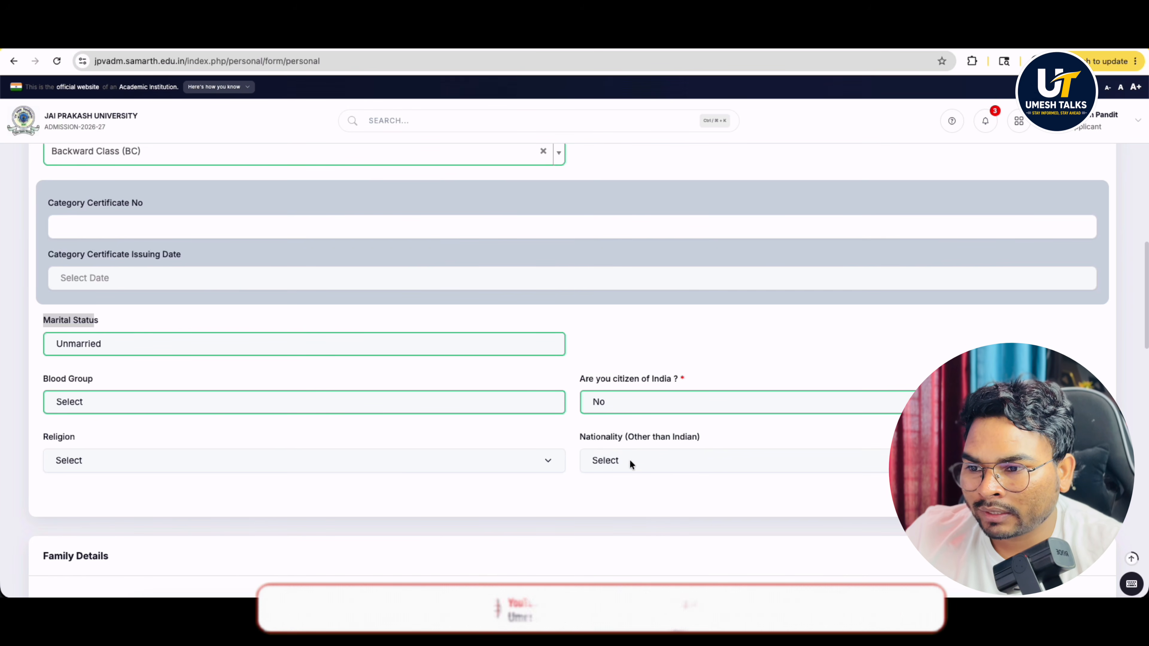
pyautogui.click(611, 401)
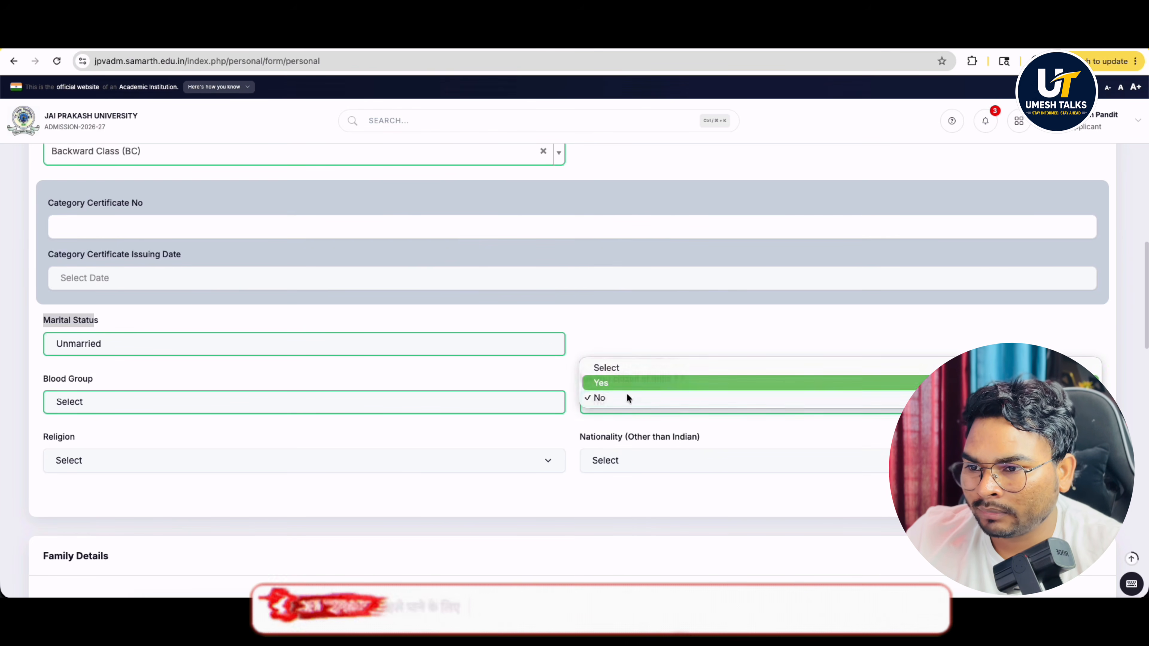
pyautogui.click(636, 388)
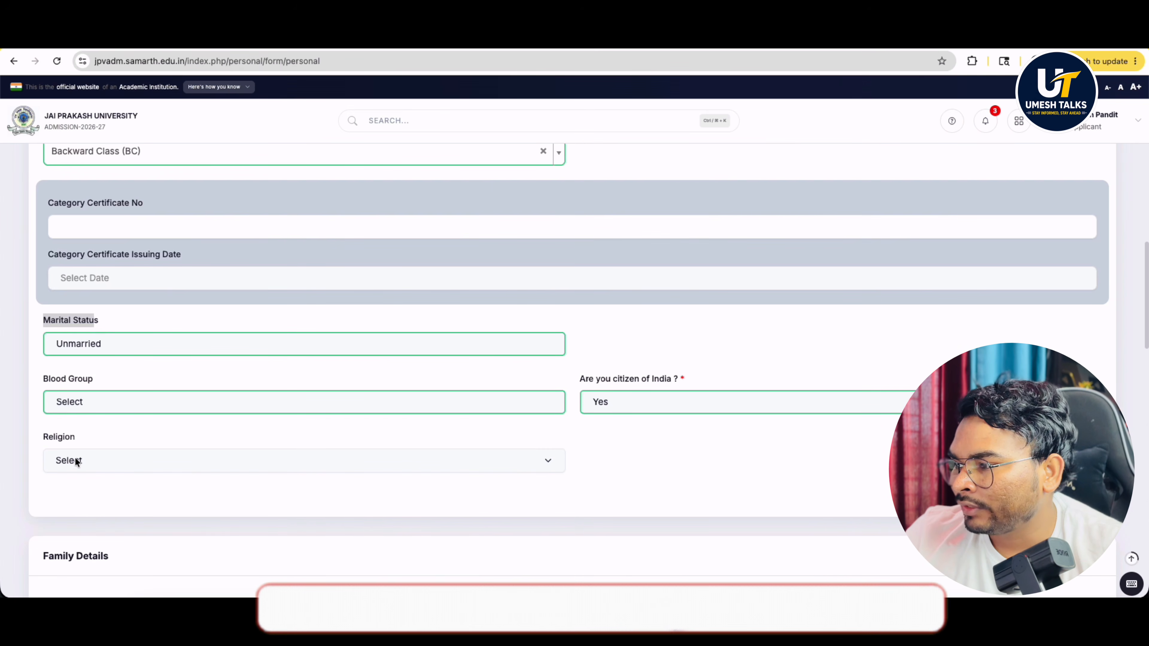
# Step: Set the applicant's religion to Hinduism
pyautogui.click(85, 460)
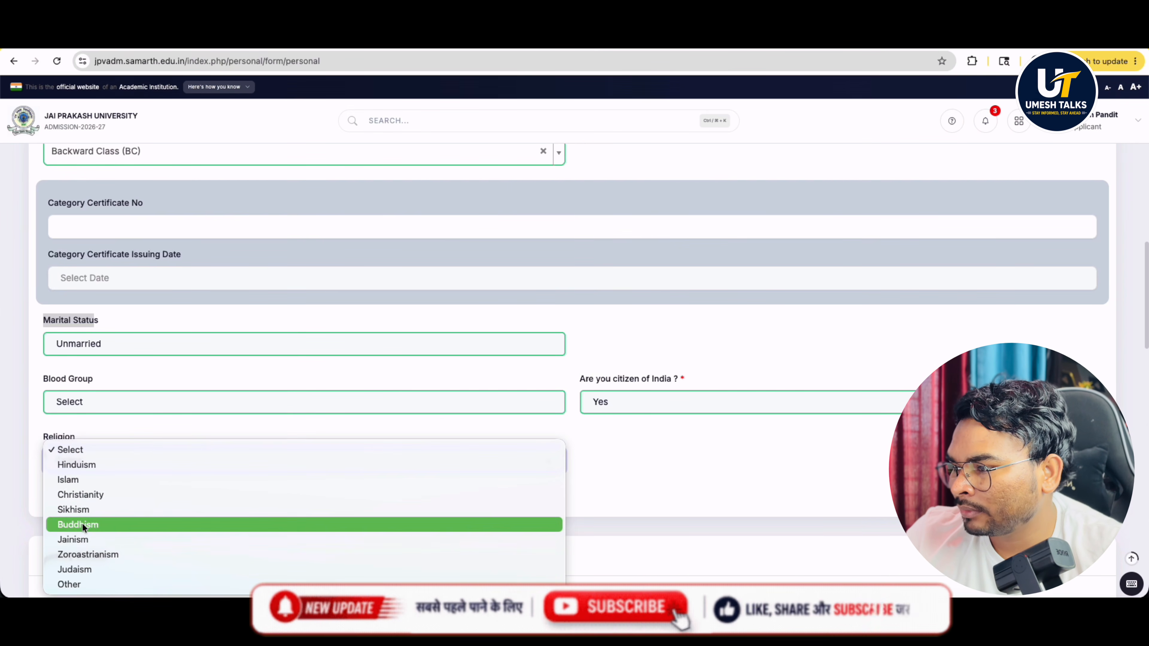
pyautogui.click(177, 465)
# Step: Examine the Family Details fields for the parents' names, their mobile numbers and the emergency contact number
pyautogui.scroll(-3, 580, 463)
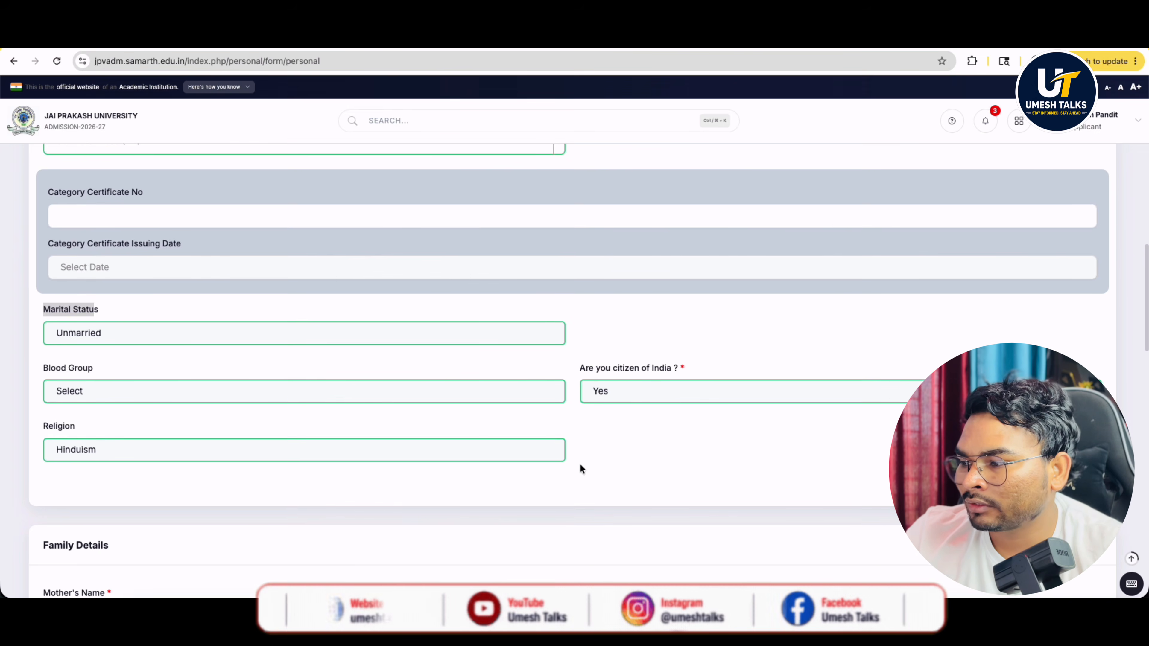
pyautogui.scroll(-3, 580, 463)
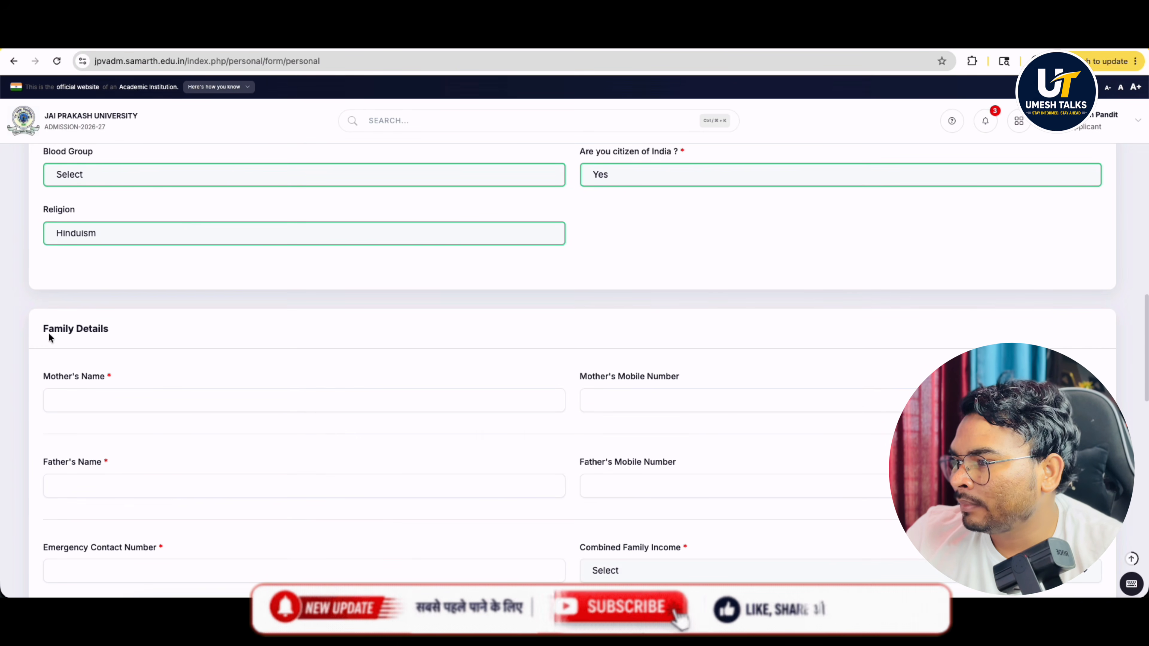
pyautogui.moveTo(43, 379); pyautogui.dragTo(84, 382)
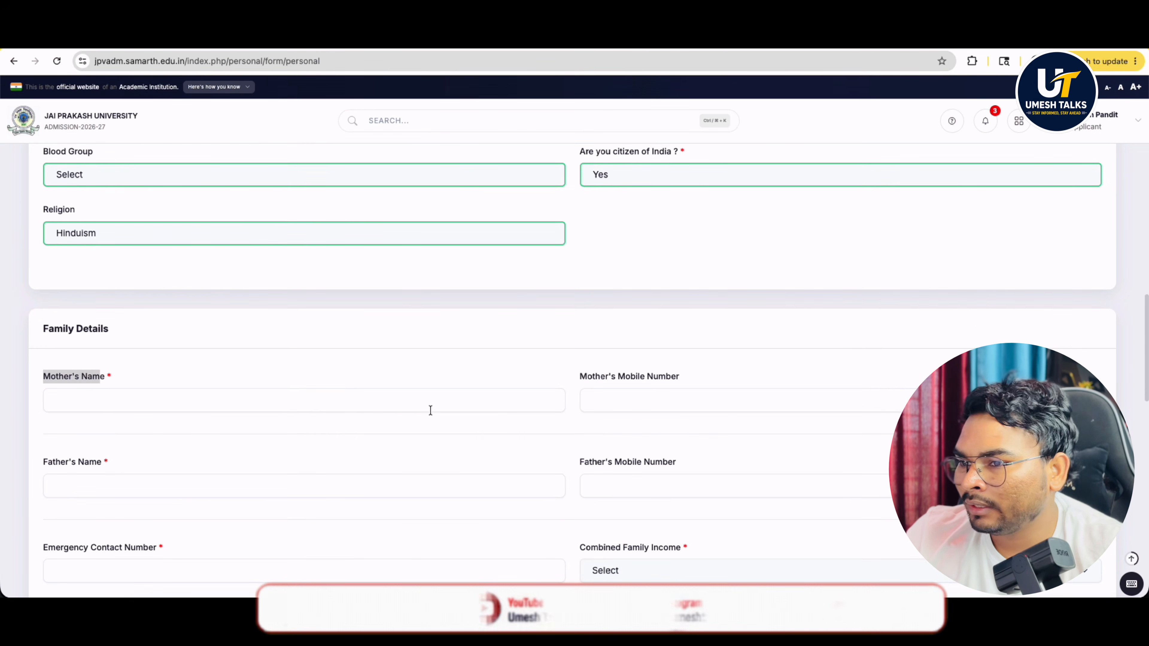
pyautogui.moveTo(659, 380); pyautogui.dragTo(664, 376)
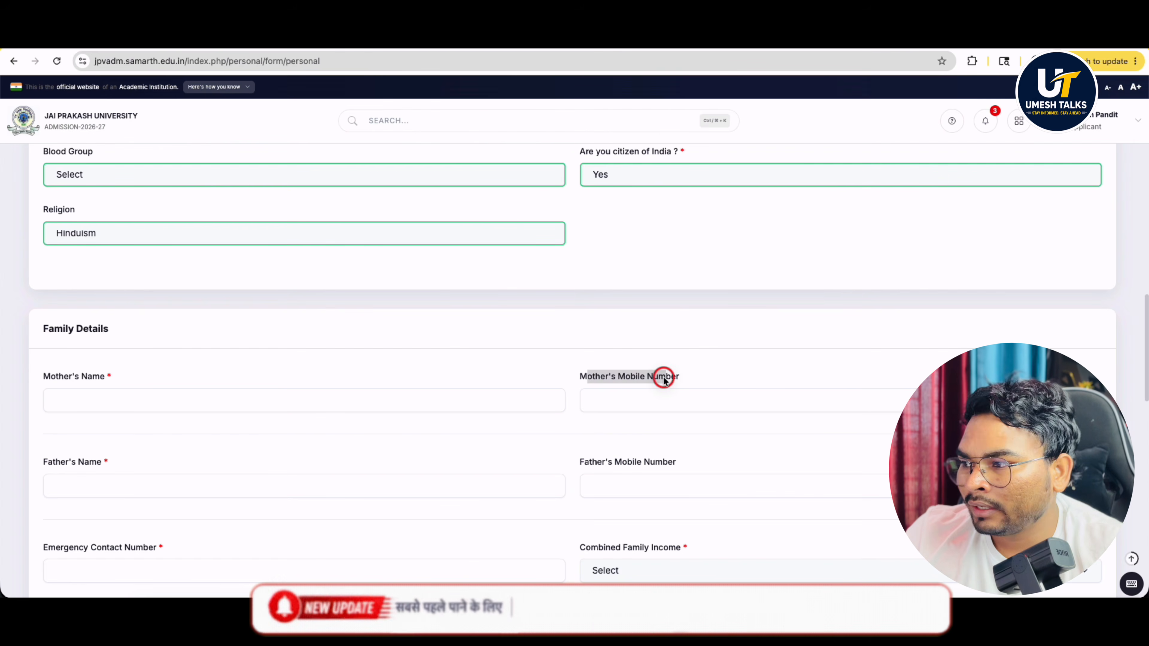
pyautogui.click(651, 405)
pyautogui.scroll(-2, 651, 404)
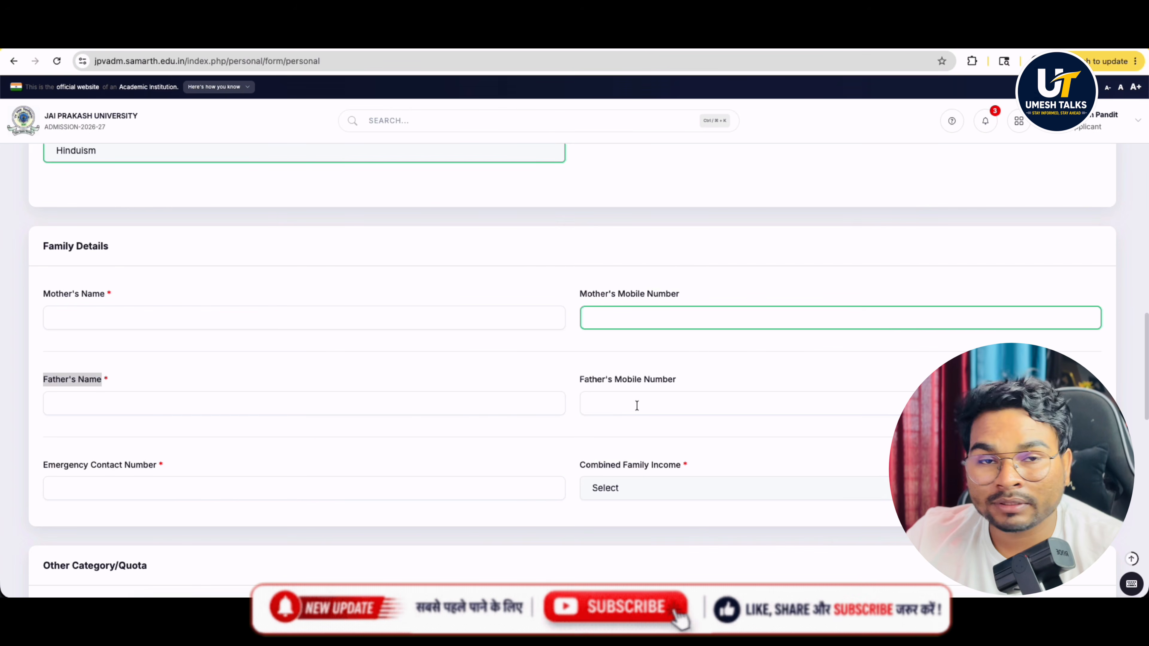
pyautogui.scroll(-1, 606, 434)
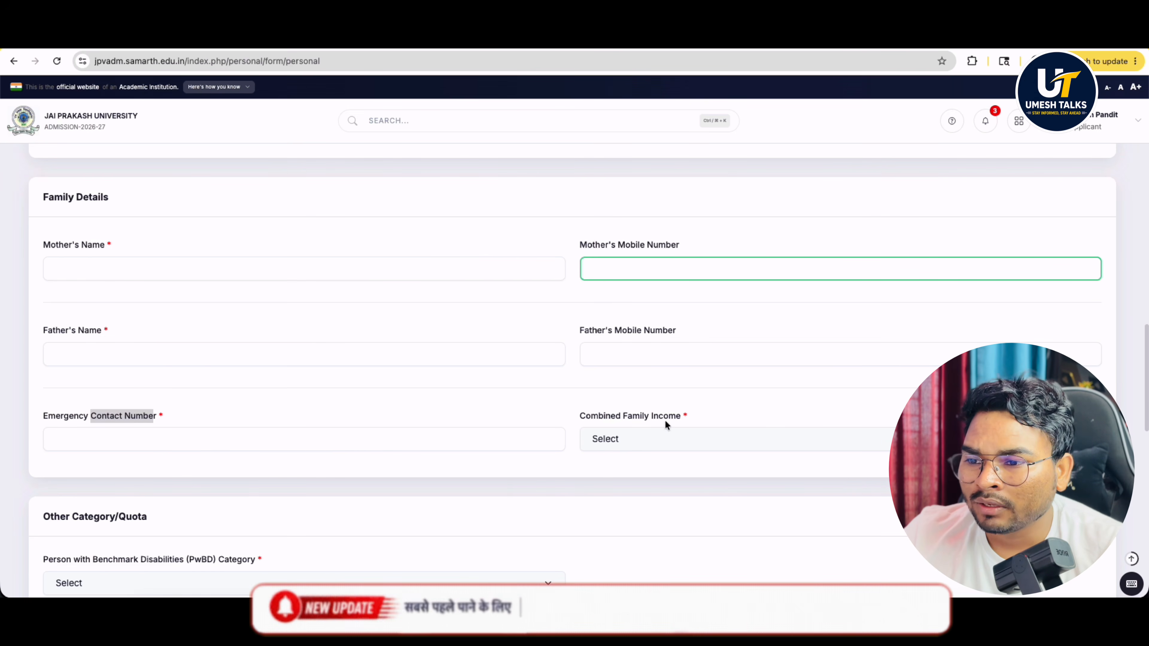
# Step: Set the combined family income to Less than 1,00,000 and the PwBD category to Not Applicable
pyautogui.click(610, 439)
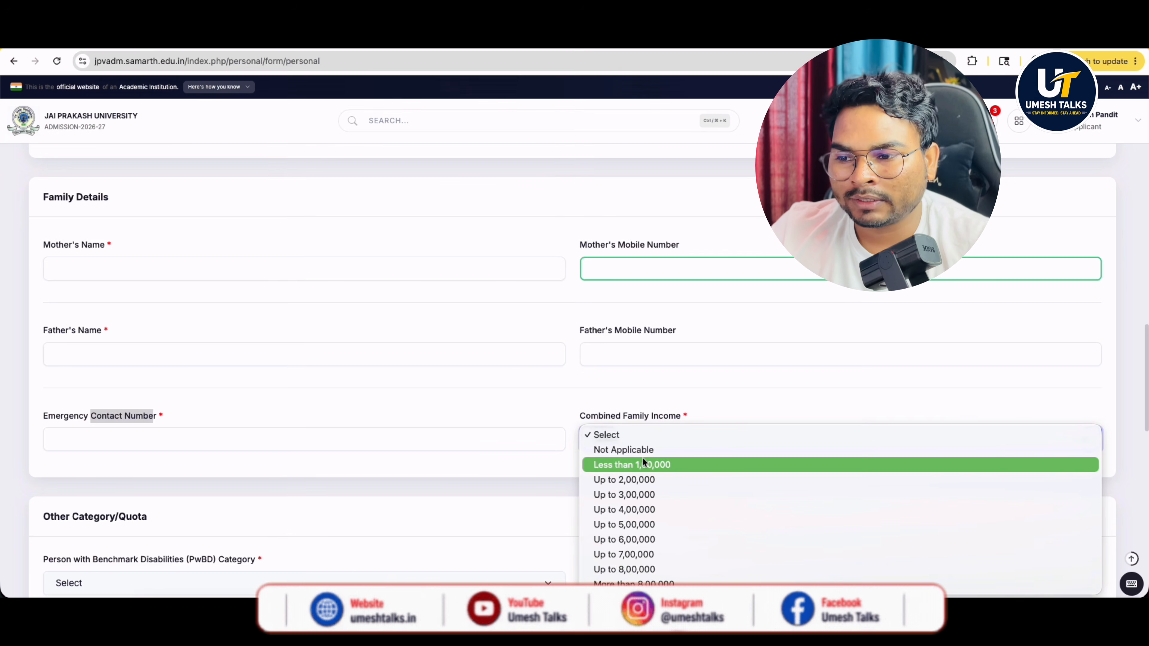
pyautogui.click(639, 464)
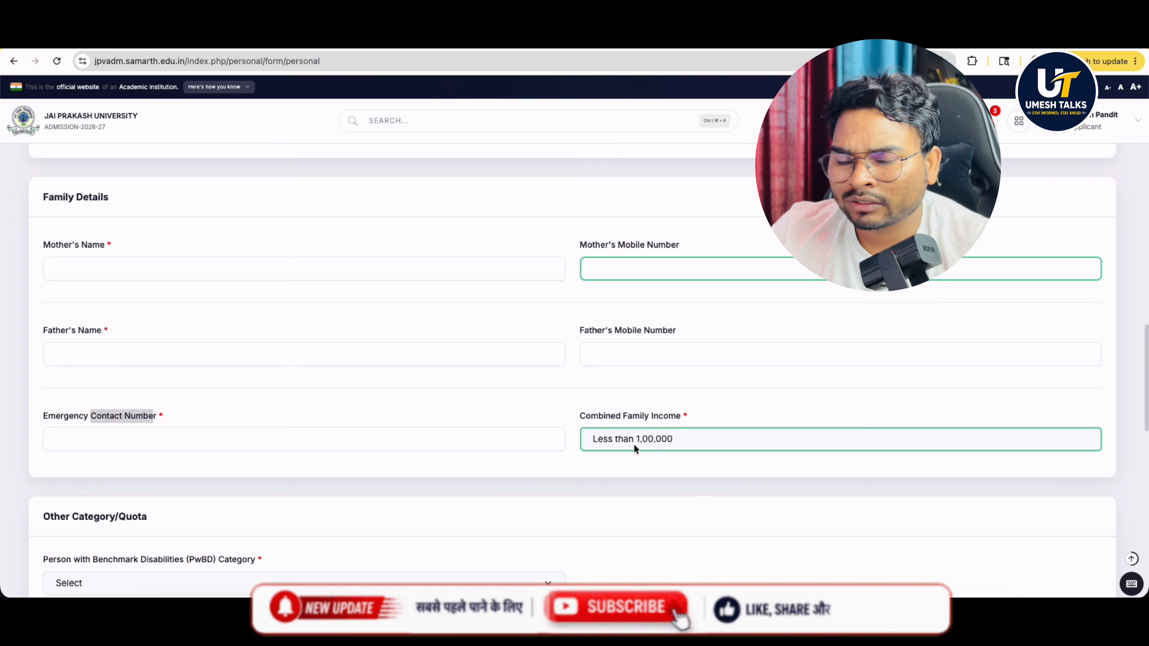
pyautogui.scroll(-3, 633, 444)
pyautogui.scroll(-1, 638, 443)
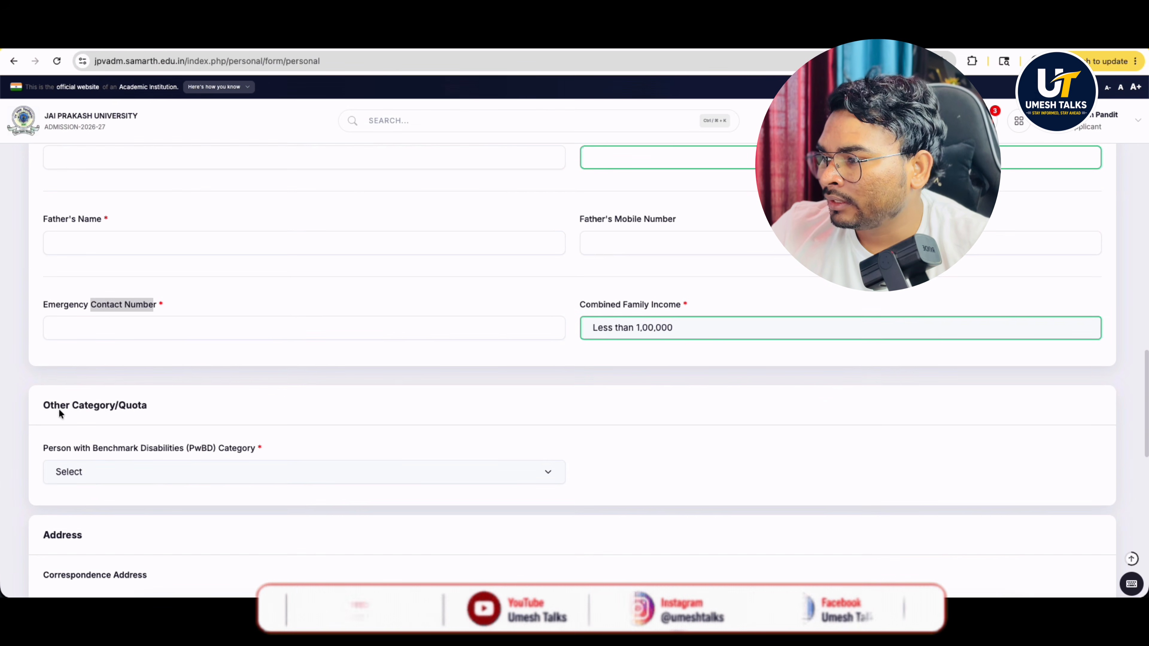
pyautogui.click(76, 404)
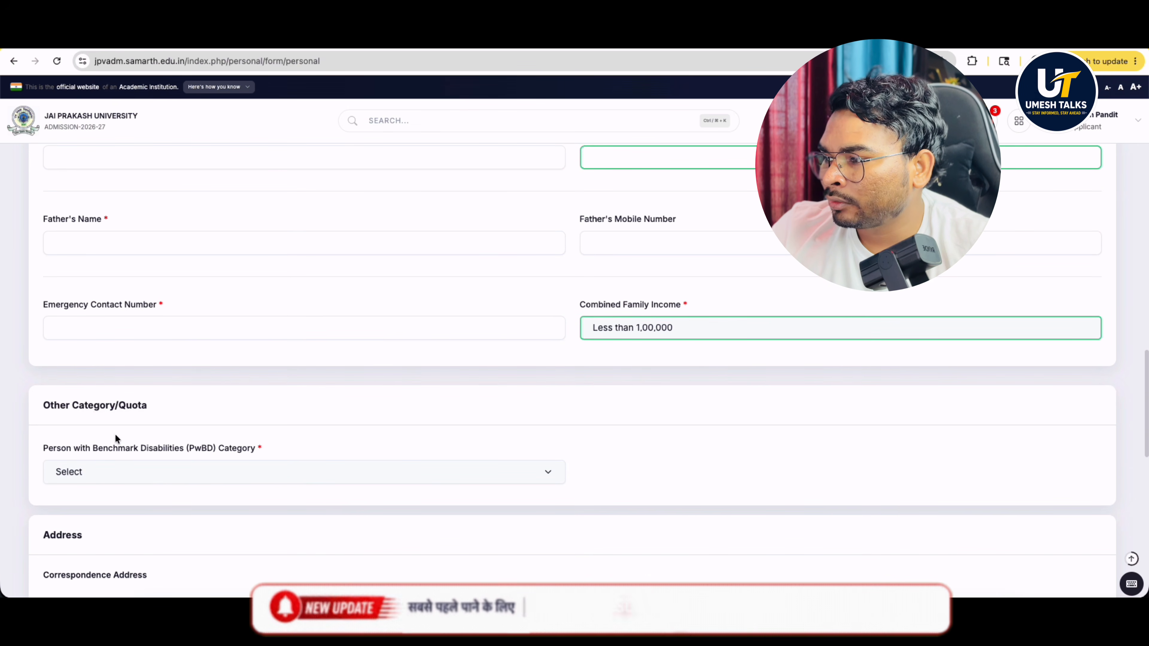
pyautogui.click(82, 468)
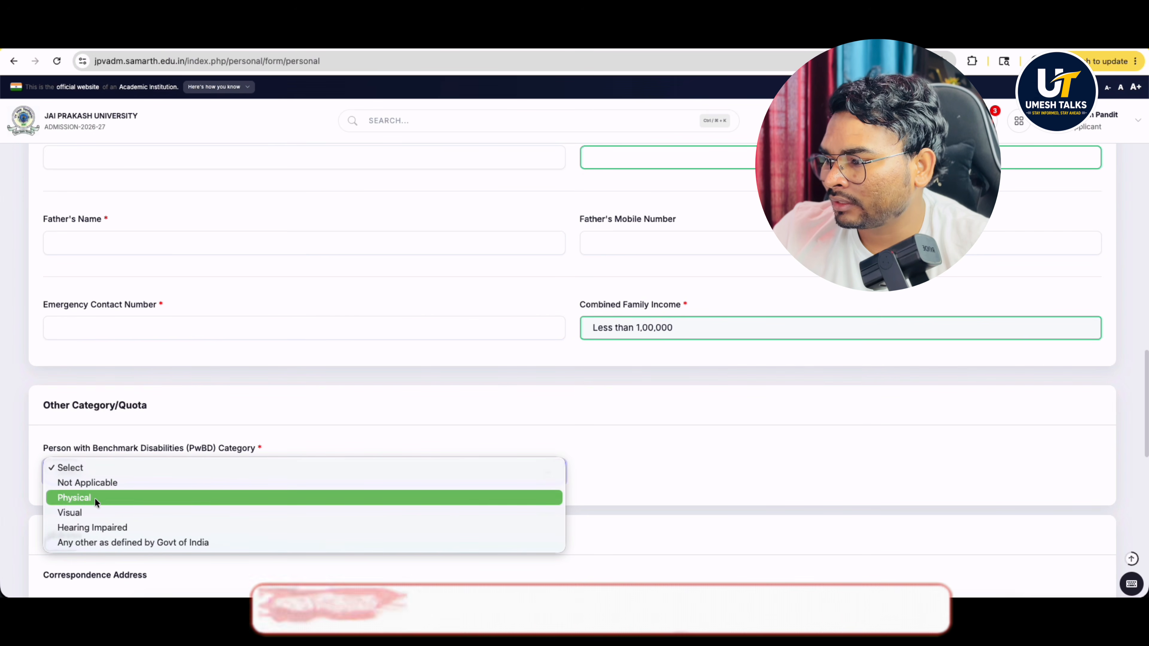
pyautogui.click(86, 481)
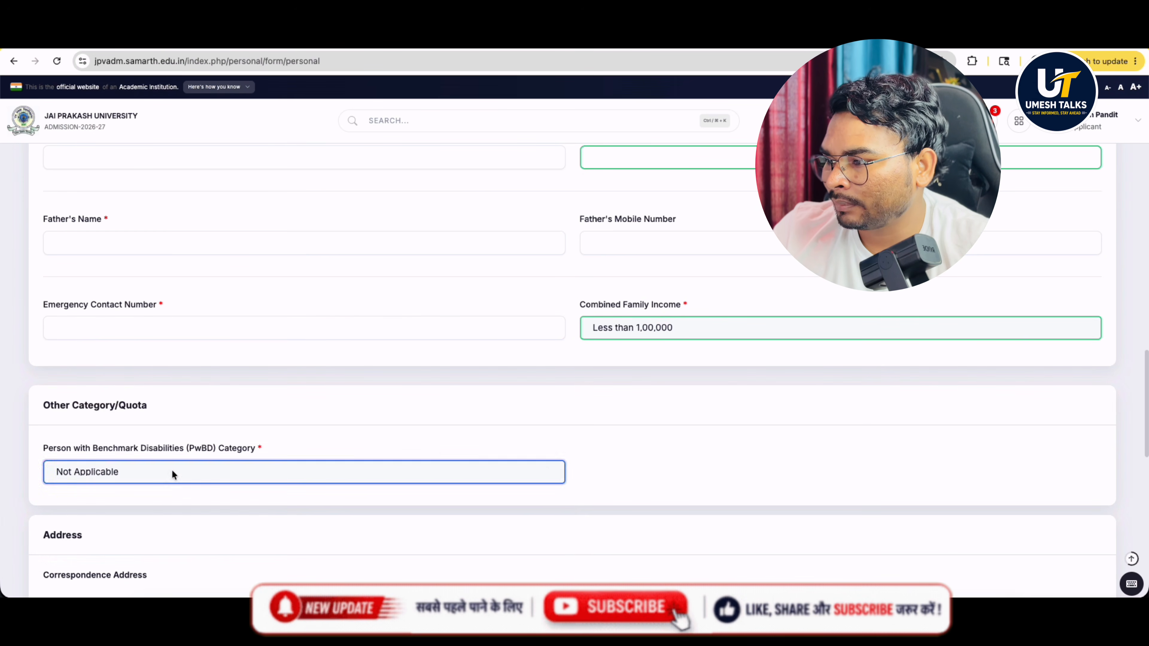
# Step: Set the correspondence address country to India and the state to Bihar
pyautogui.scroll(-8, 441, 454)
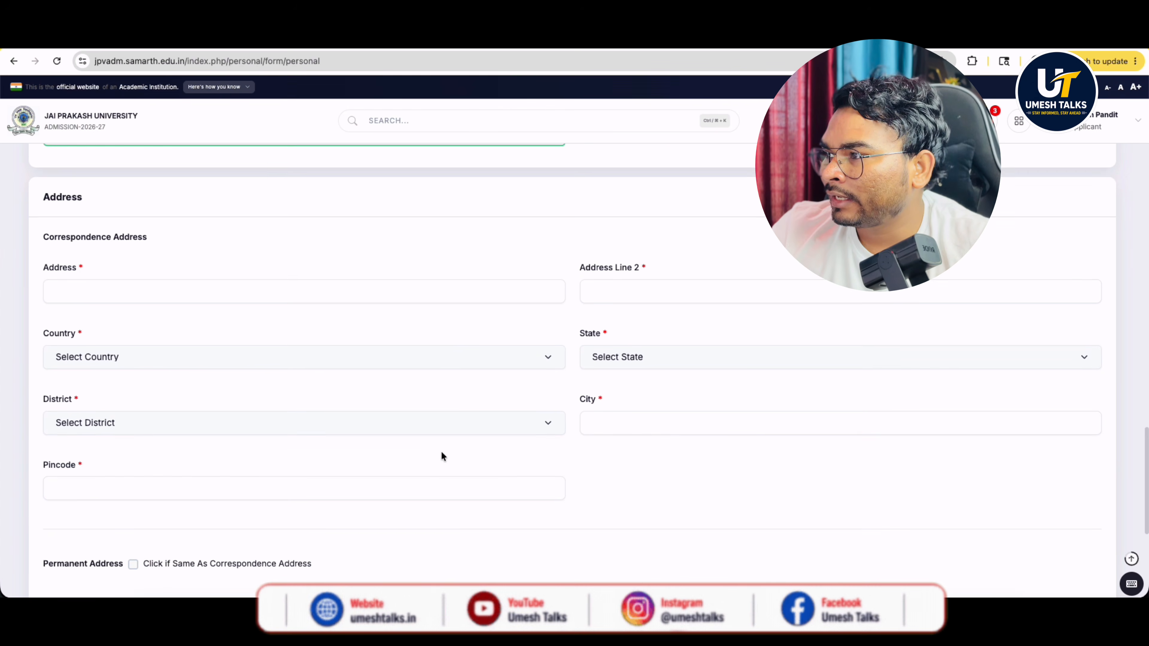
pyautogui.click(59, 227)
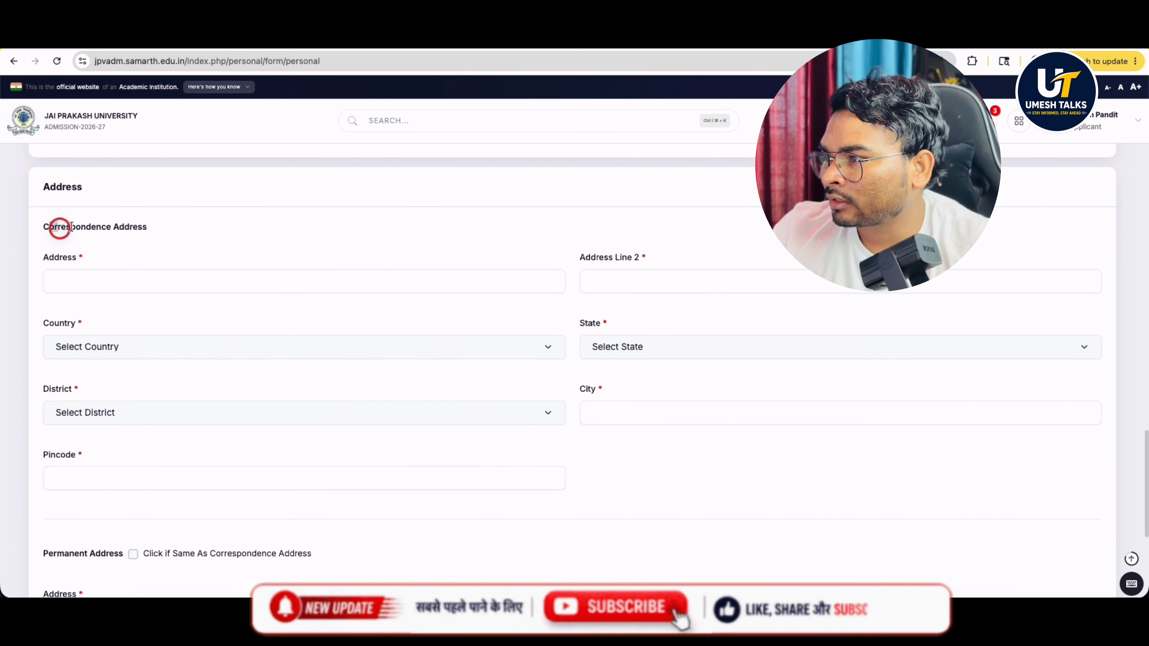
pyautogui.moveTo(43, 261); pyautogui.dragTo(75, 261)
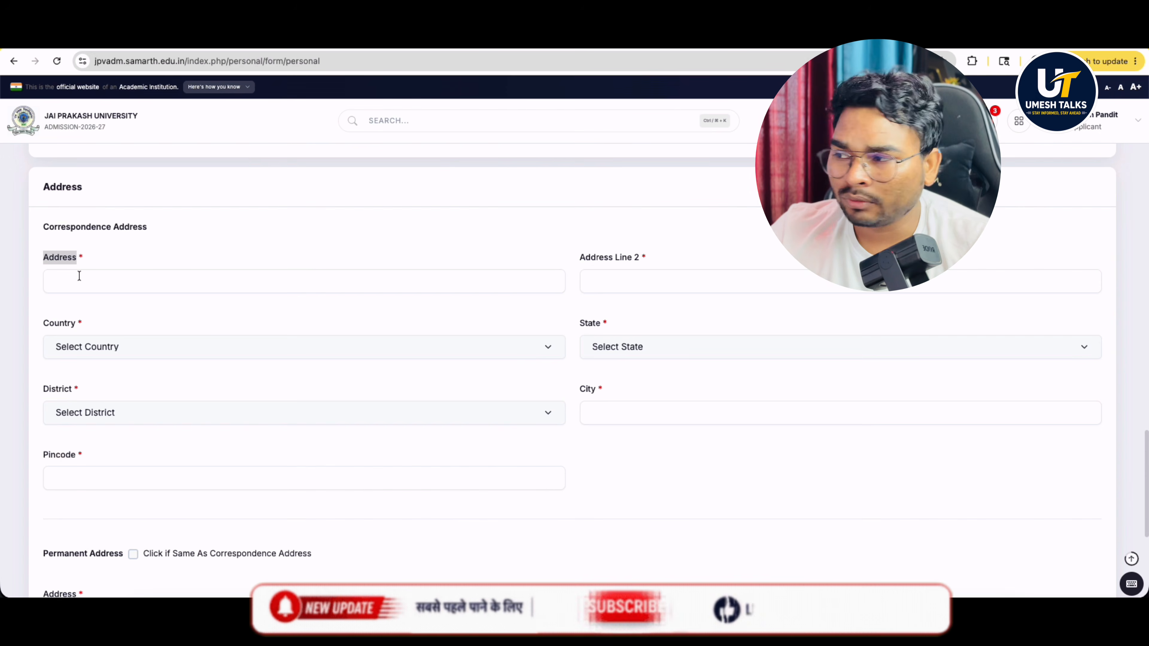
pyautogui.click(582, 258)
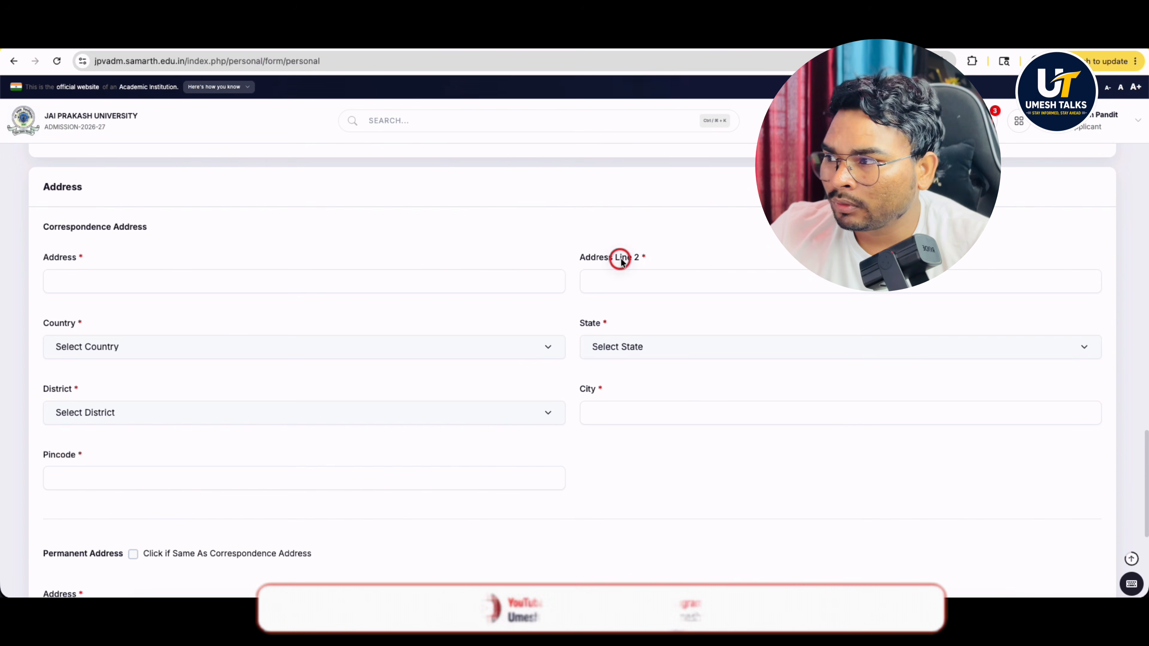
pyautogui.click(115, 346)
pyautogui.click(340, 342)
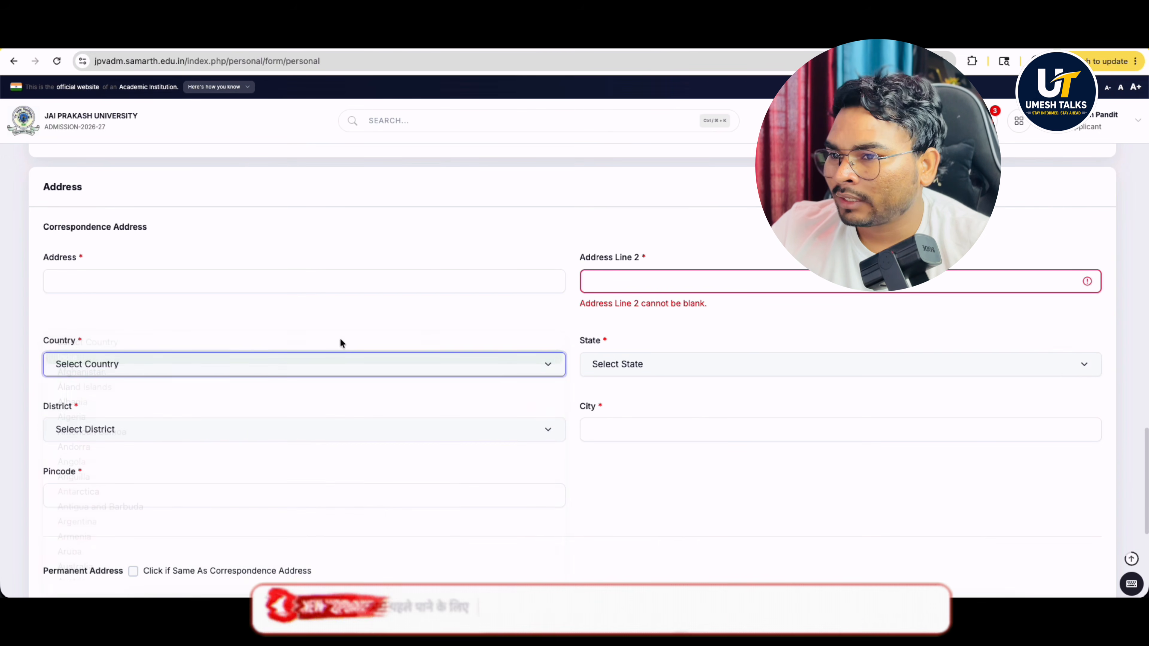
pyautogui.click(616, 375)
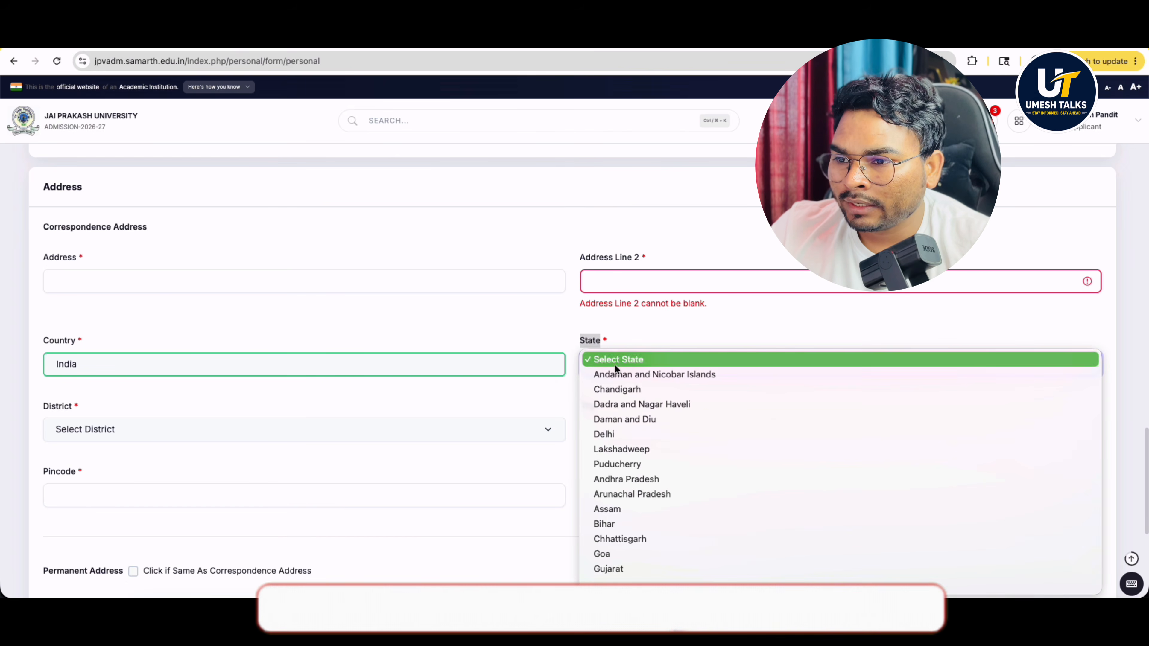
pyautogui.press('Return')
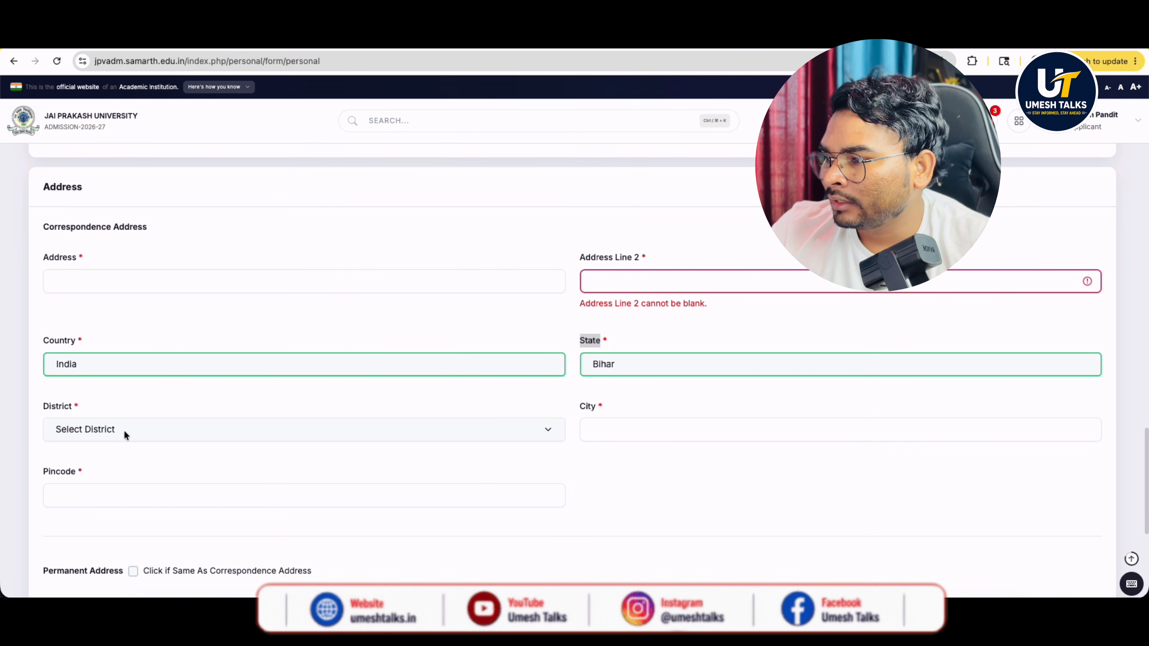
# Step: Set the correspondence district to Gopalganj and fill in the city, address and pincode from the saved address suggestion for Gopalganj
pyautogui.click(123, 433)
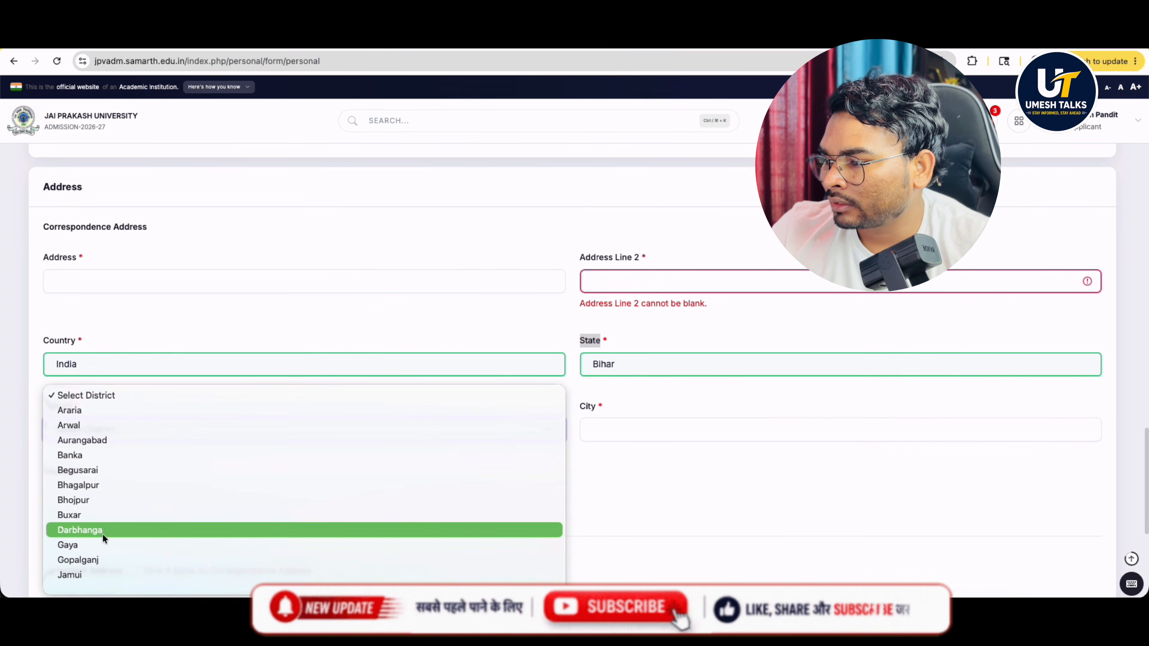
pyautogui.click(105, 560)
pyautogui.click(647, 420)
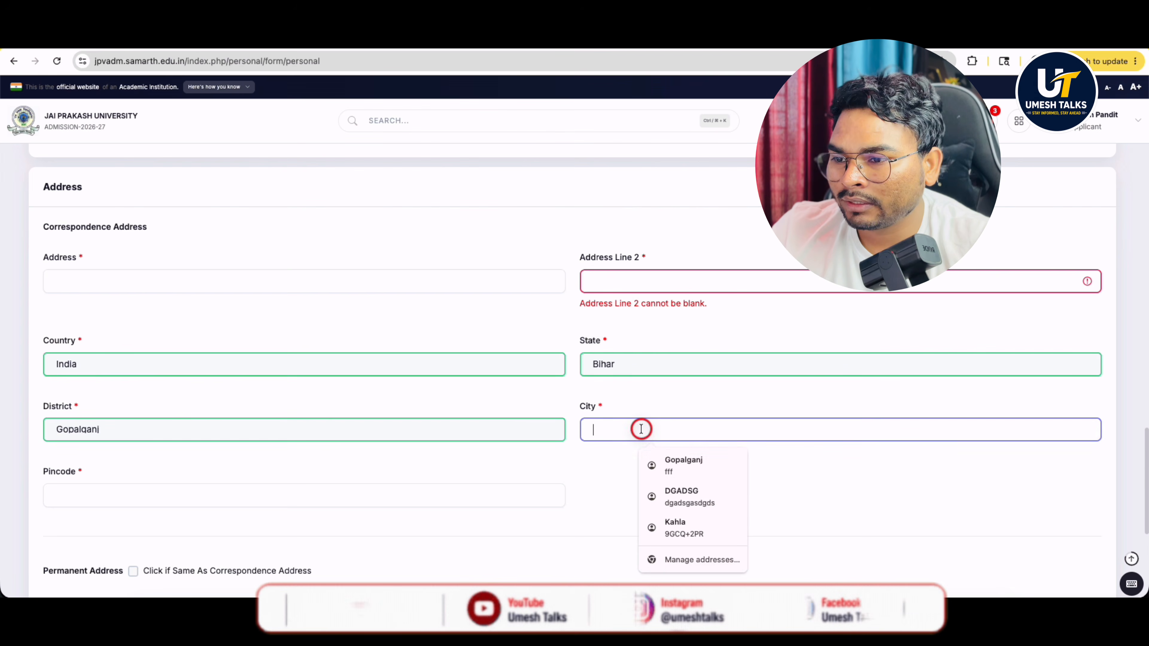
pyautogui.click(667, 463)
pyautogui.scroll(-2, 591, 457)
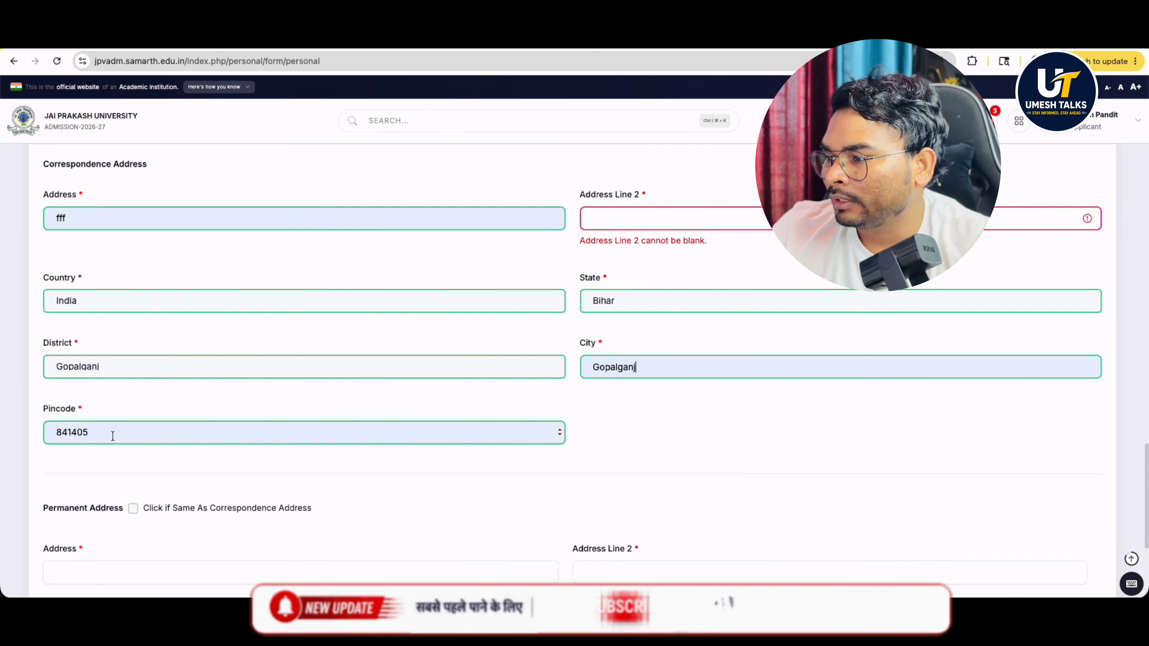
# Step: Go through the permanent address fields and save the personal details
pyautogui.scroll(-1, 653, 409)
pyautogui.scroll(-5, 654, 406)
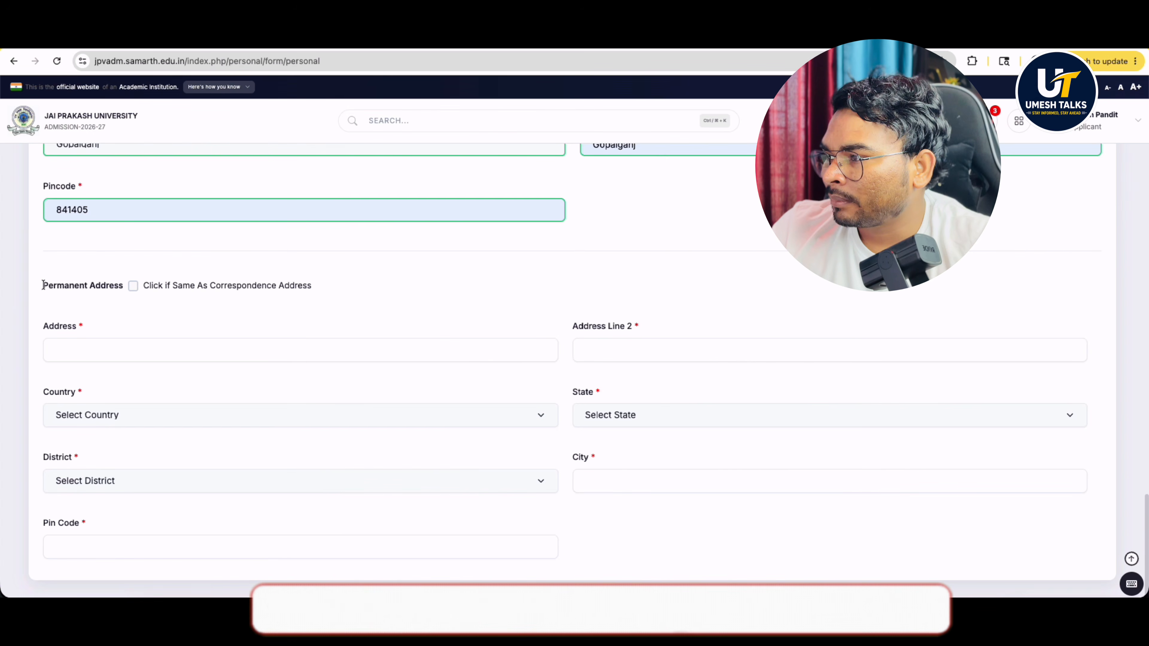
pyautogui.moveTo(44, 285); pyautogui.dragTo(56, 285)
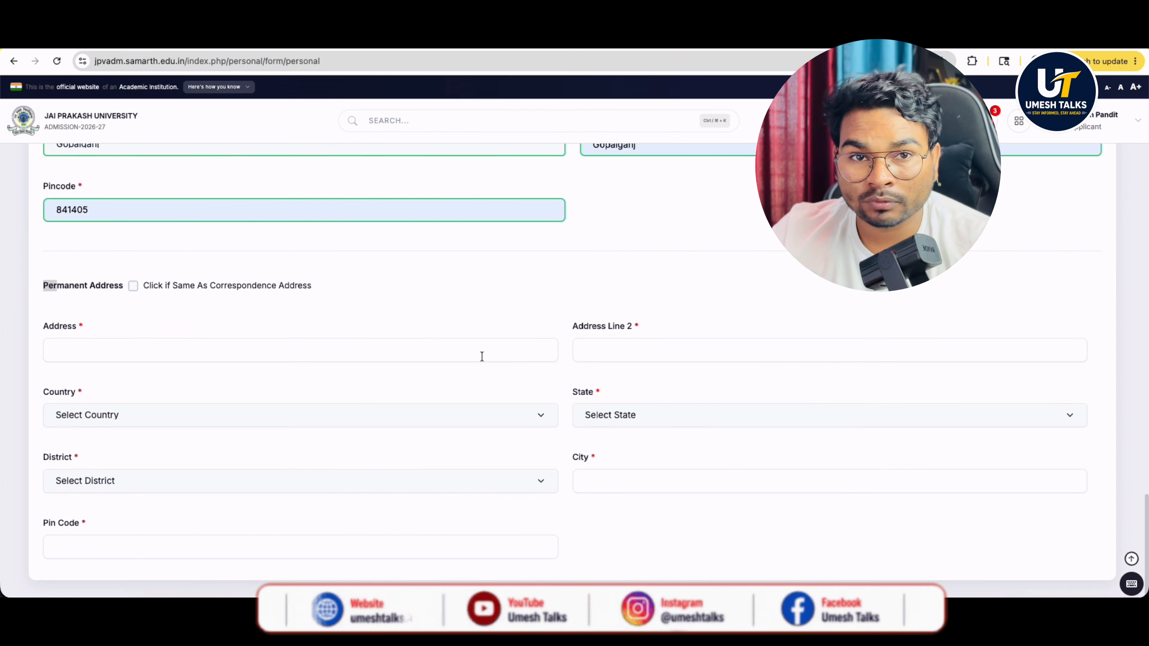
pyautogui.scroll(-1, 479, 357)
pyautogui.click(474, 376)
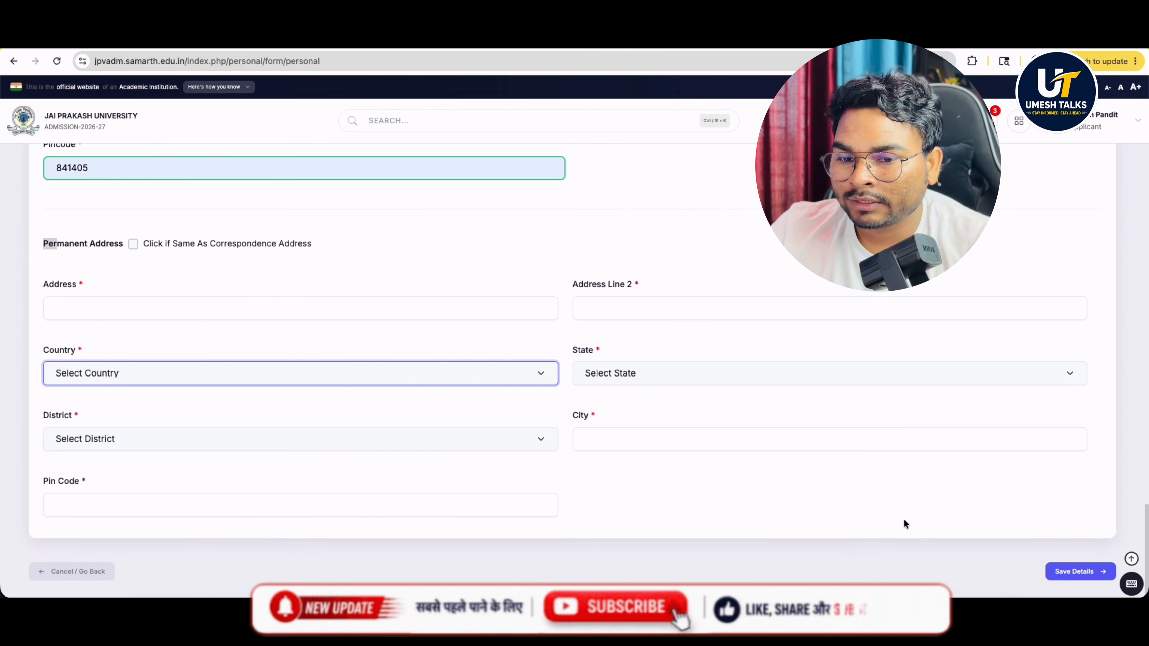
pyautogui.click(1063, 572)
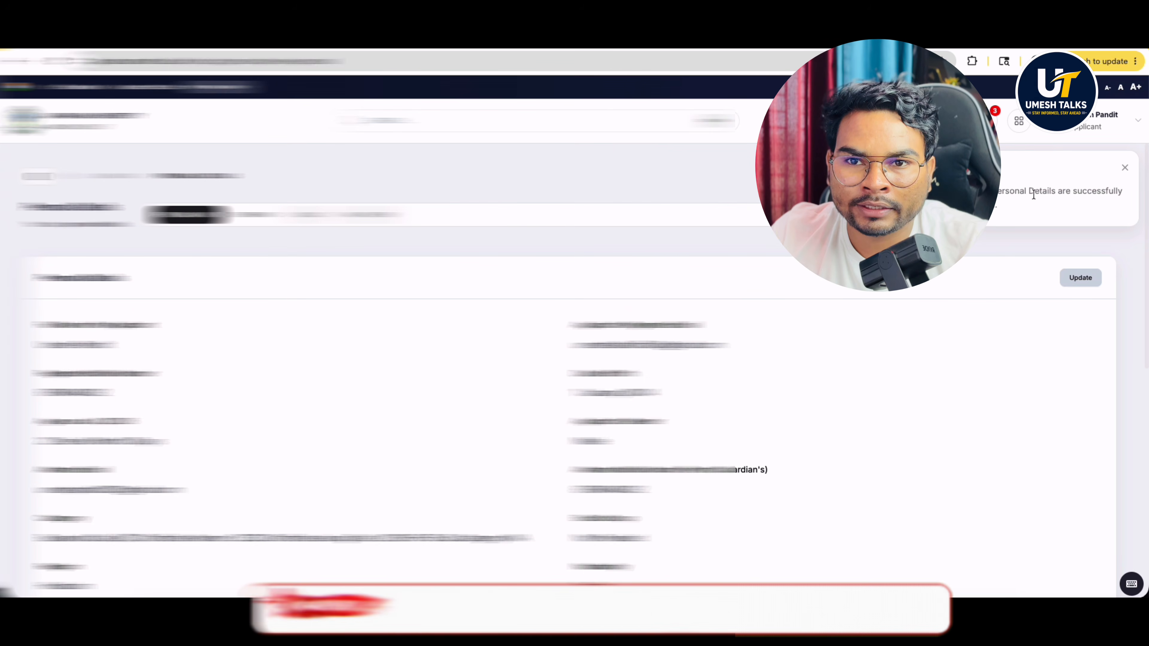
# Step: Review the saved personal details and proceed to the Other Information stage
pyautogui.scroll(-1, 898, 386)
pyautogui.scroll(-7, 890, 396)
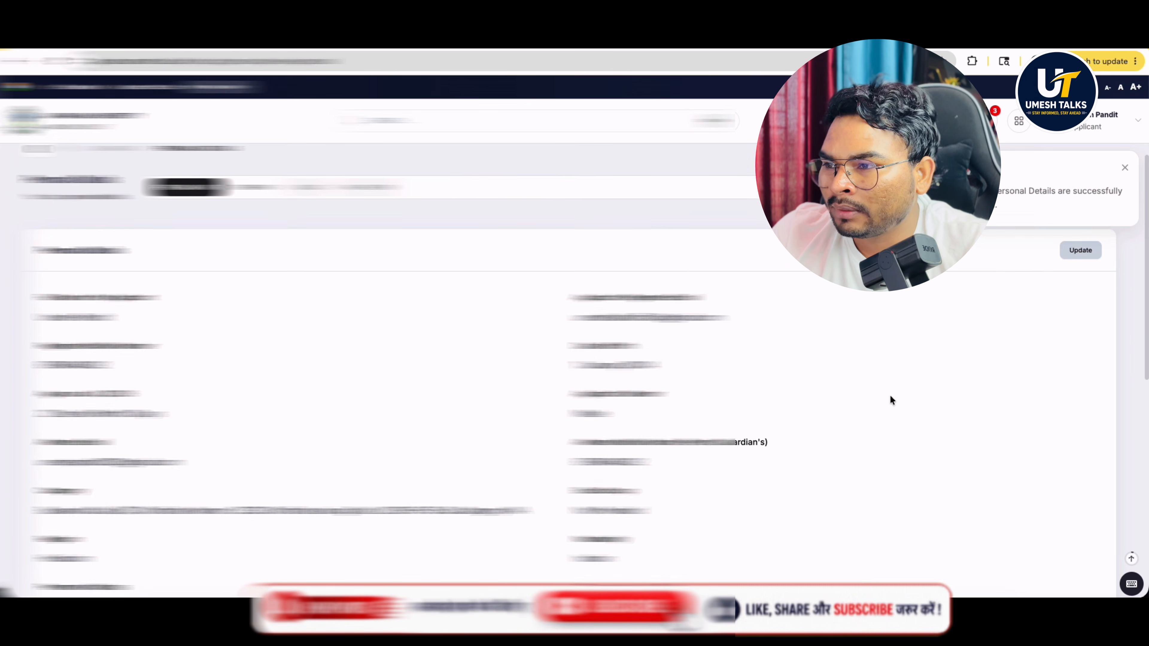
pyautogui.scroll(-4, 890, 399)
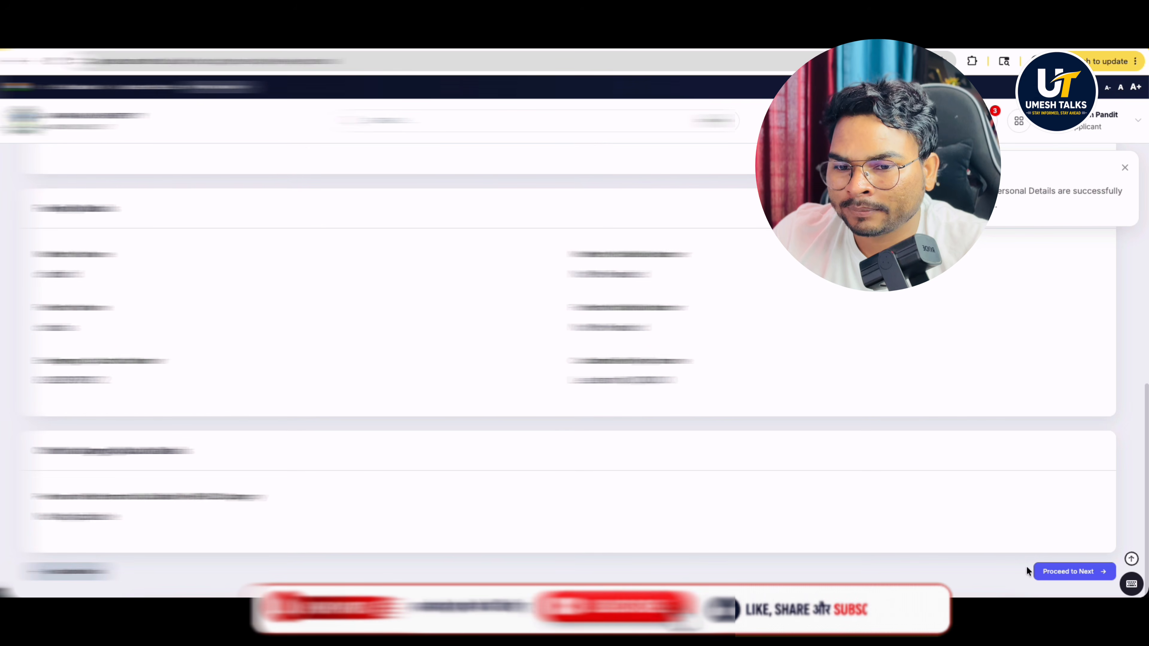
pyautogui.click(1065, 572)
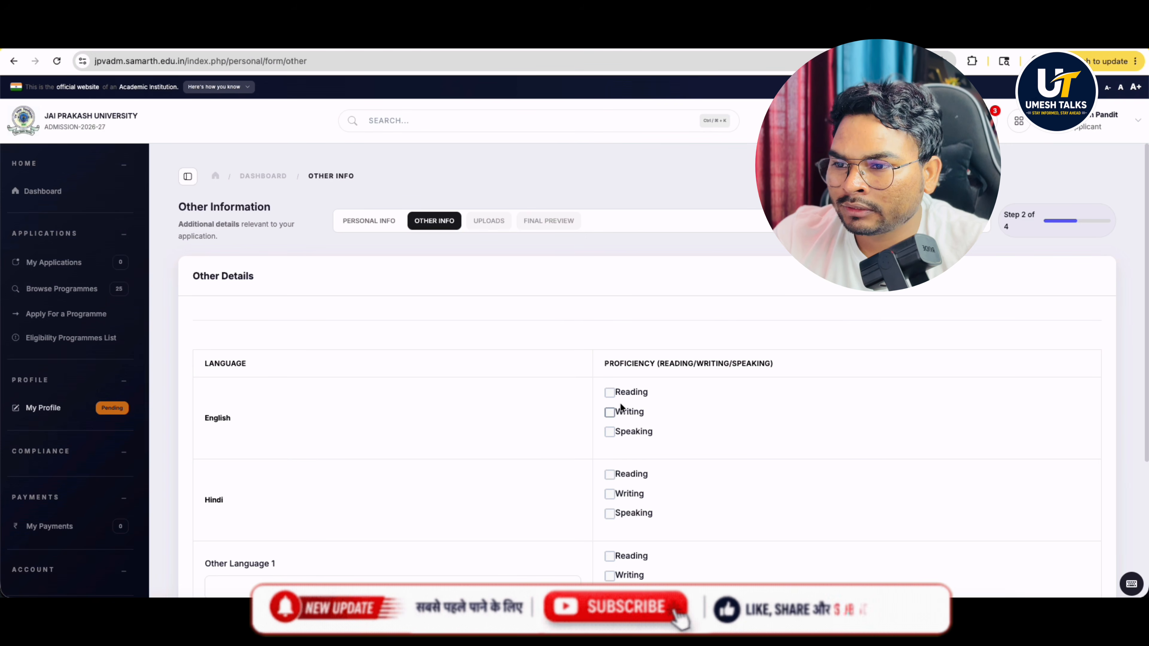
# Step: Mark English proficiency as Reading, Writing and Speaking
pyautogui.click(610, 412)
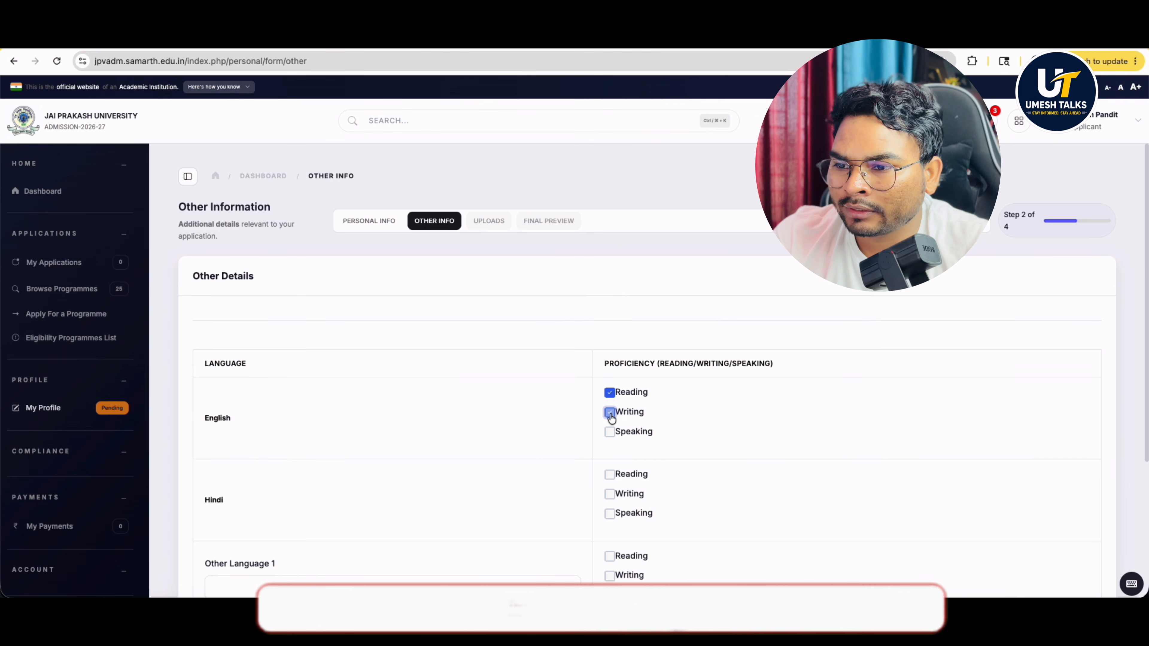
pyautogui.click(610, 433)
pyautogui.scroll(-1, 633, 437)
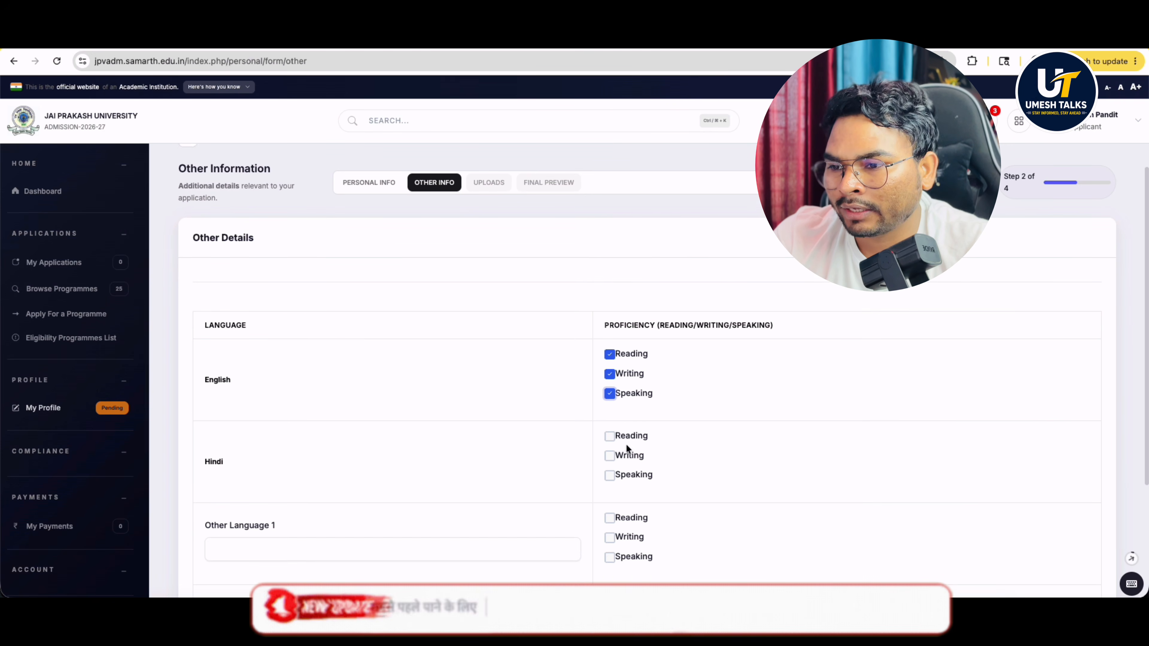
# Step: Mark Hindi proficiency as Reading, Writing and Speaking
pyautogui.click(610, 450)
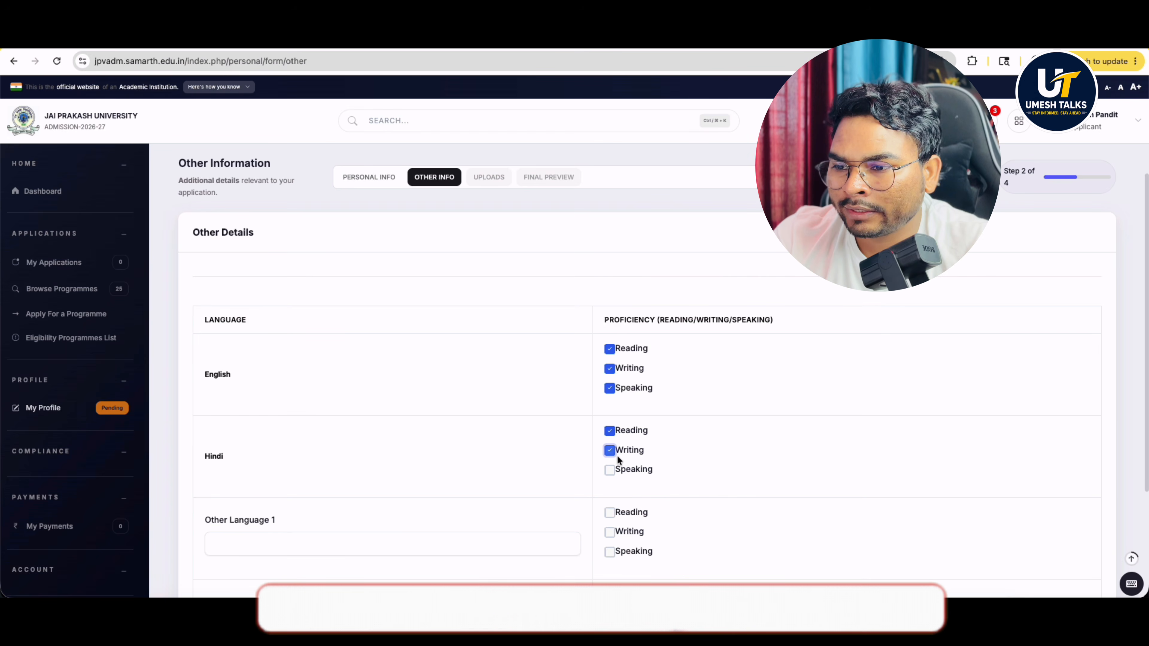
pyautogui.click(610, 470)
pyautogui.scroll(-2, 708, 453)
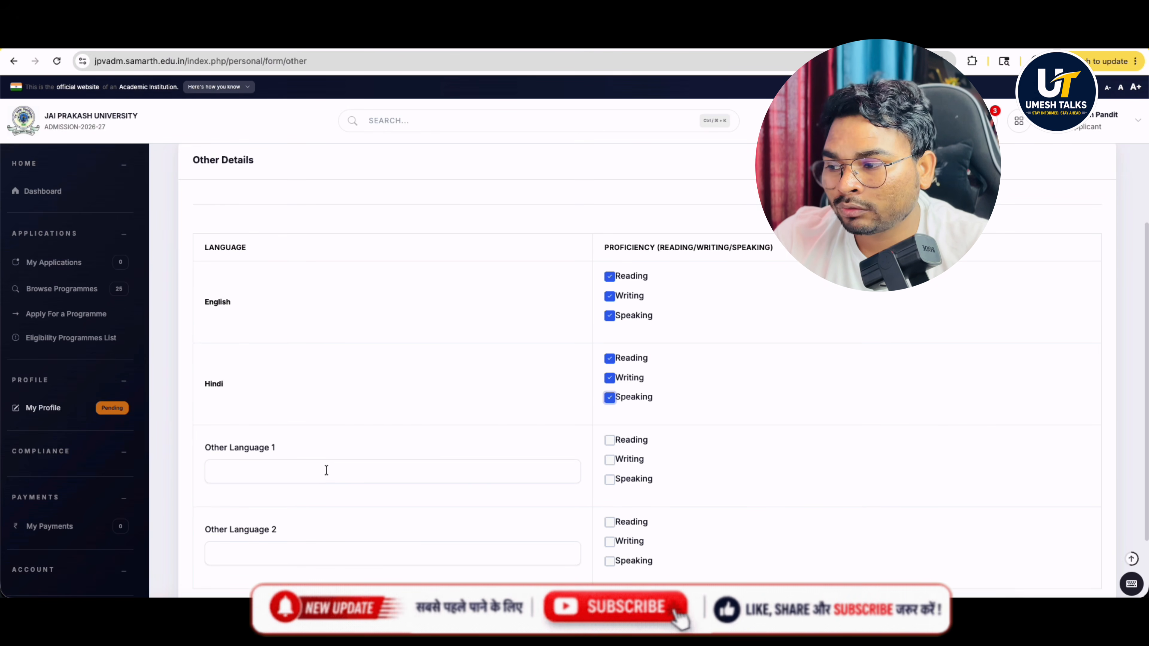
# Step: Leave the other languages blank, save the language details and proceed to the document uploads
pyautogui.scroll(-2, 346, 520)
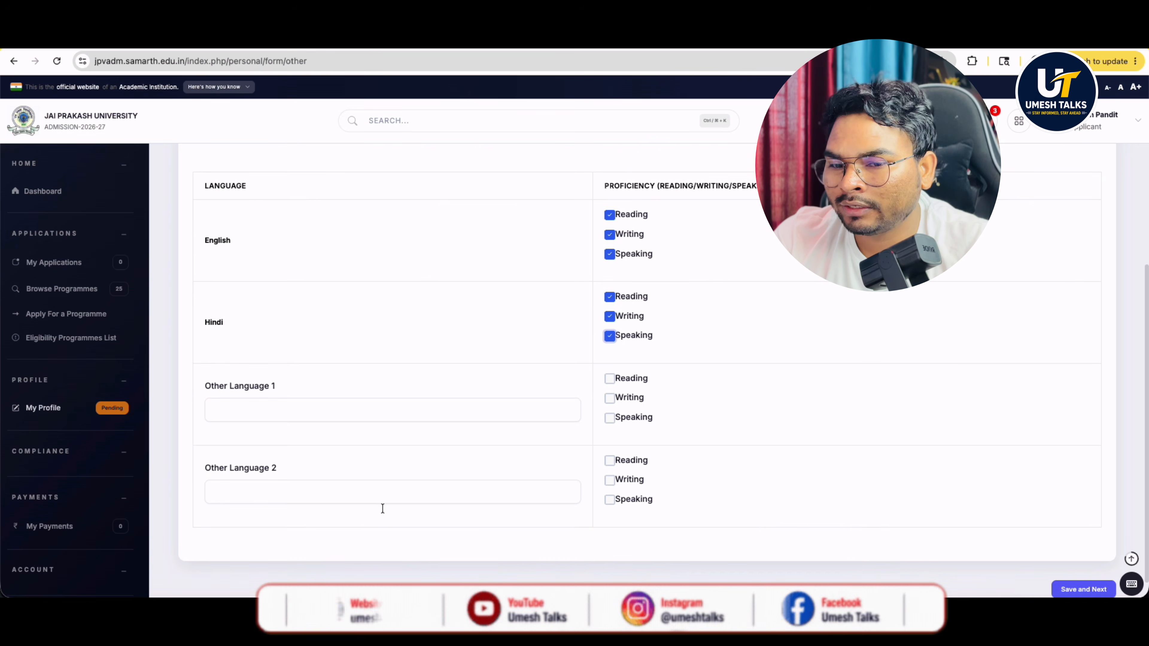
pyautogui.click(1076, 584)
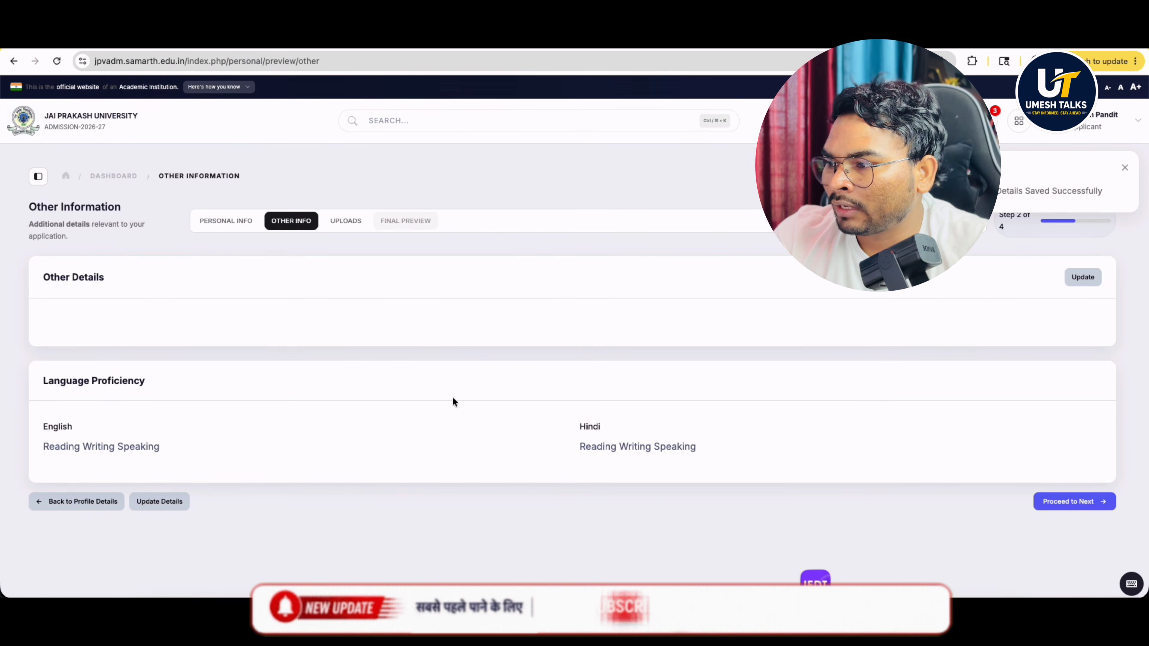
pyautogui.click(1065, 505)
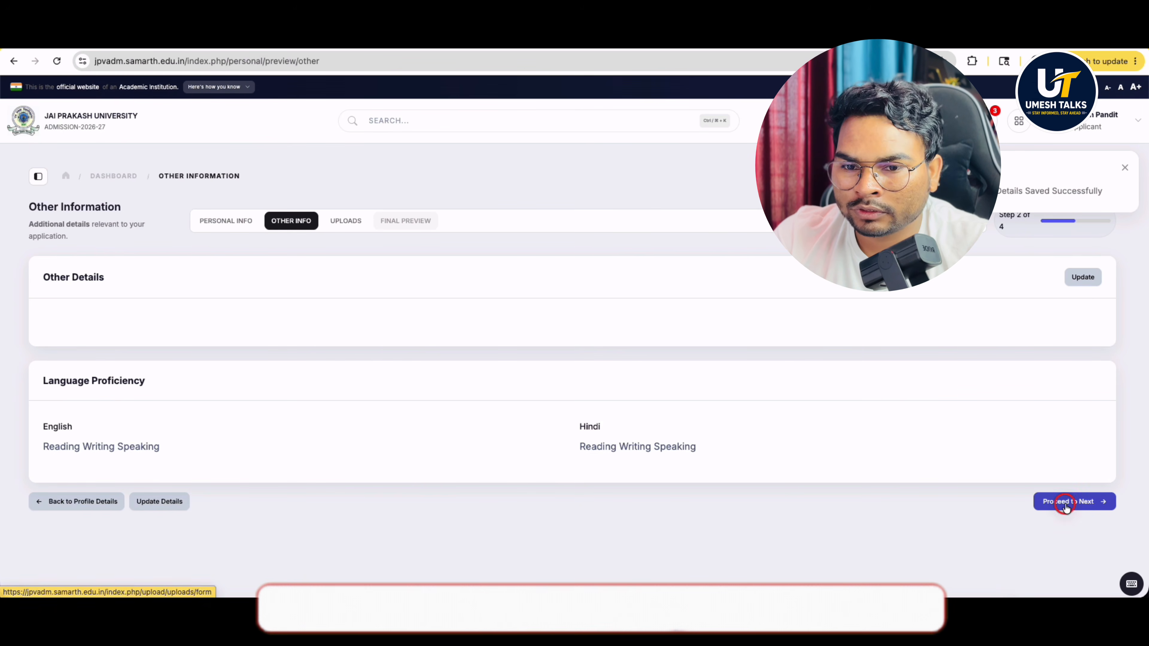
# Step: Examine the accepted formats and file size limits for the photo, signature, Backward Class certificate and income certificate
pyautogui.scroll(-2, 569, 408)
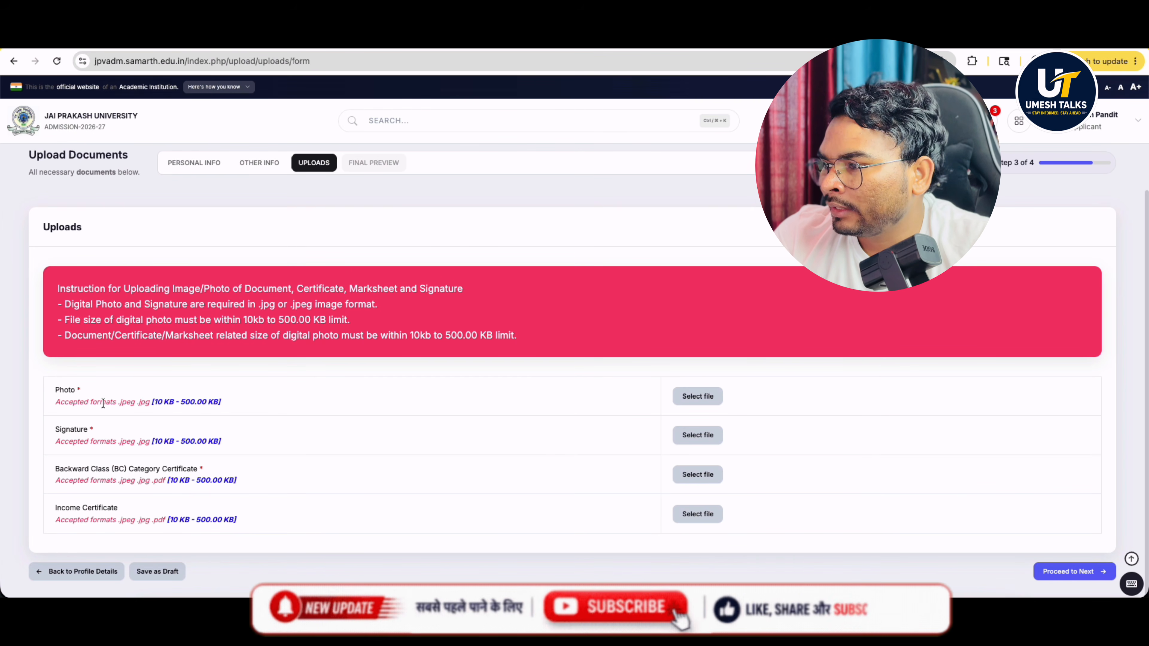
pyautogui.moveTo(123, 404); pyautogui.dragTo(213, 403)
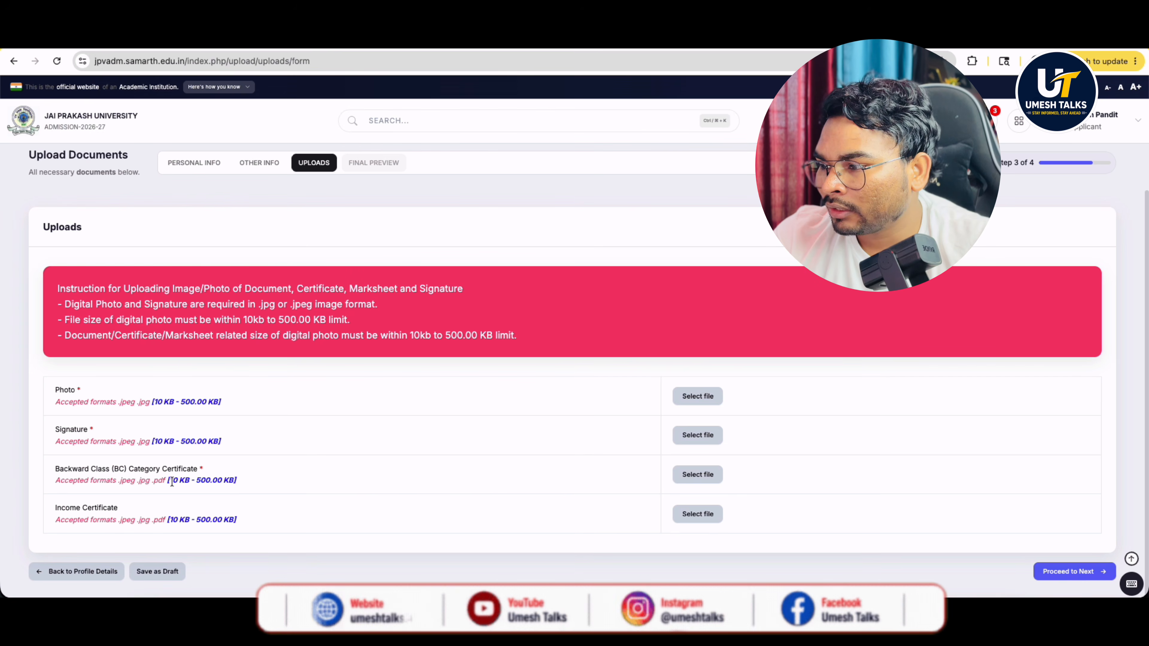
pyautogui.click(155, 480)
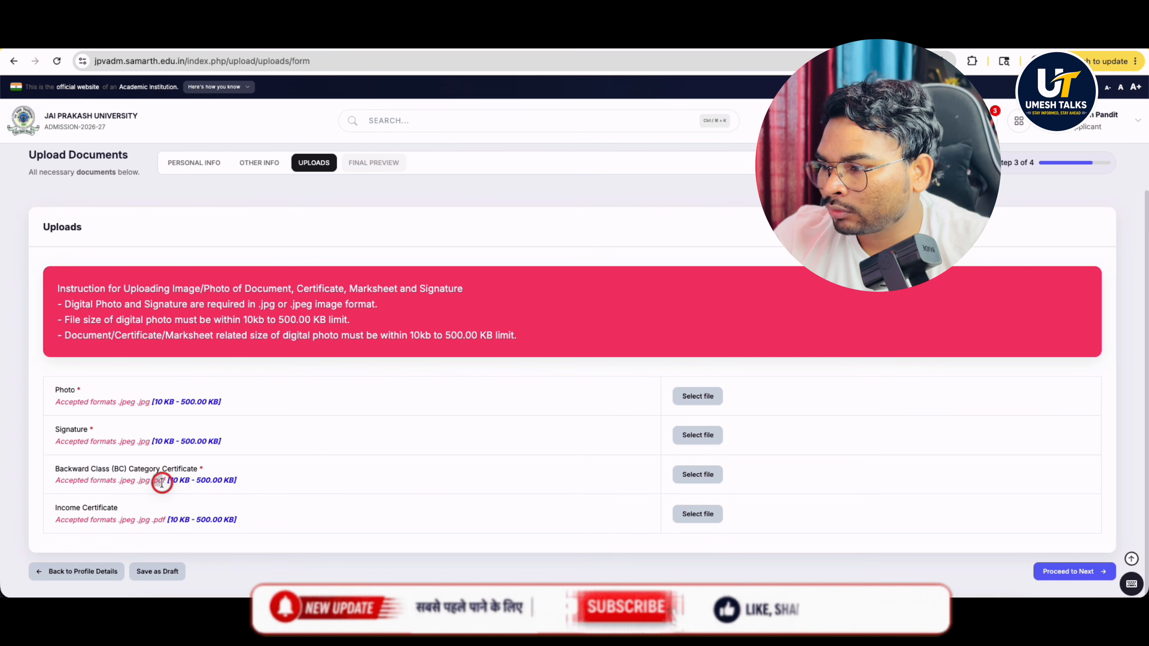
pyautogui.moveTo(196, 483); pyautogui.dragTo(233, 488)
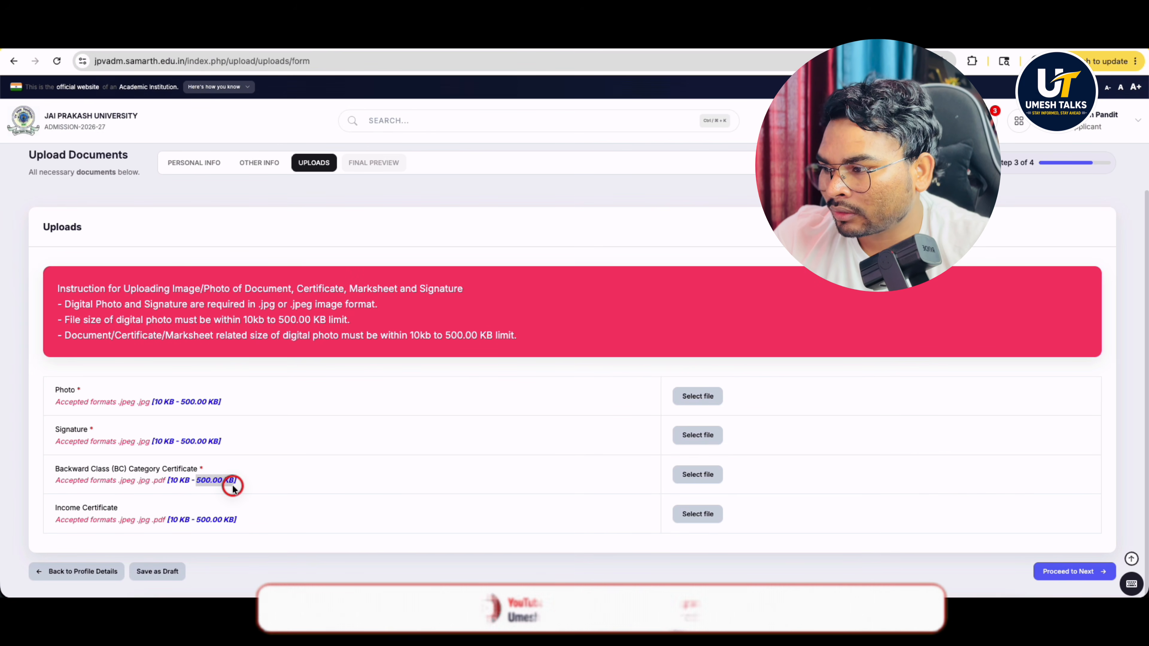
pyautogui.moveTo(56, 510); pyautogui.dragTo(108, 511)
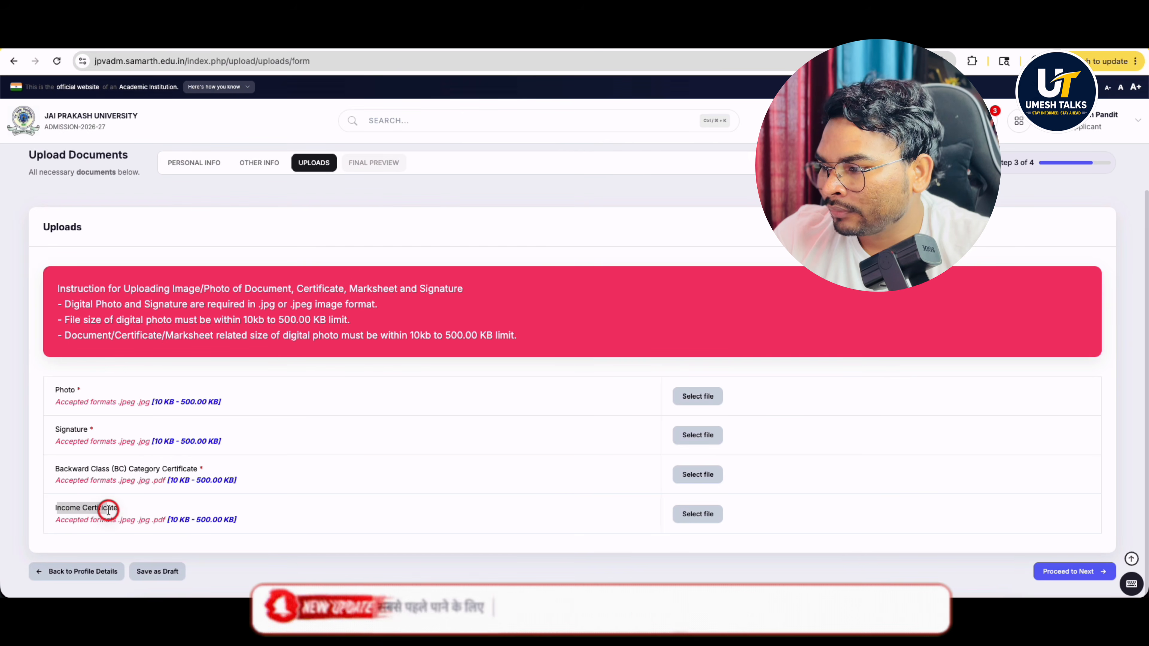
pyautogui.doubleClick(178, 519)
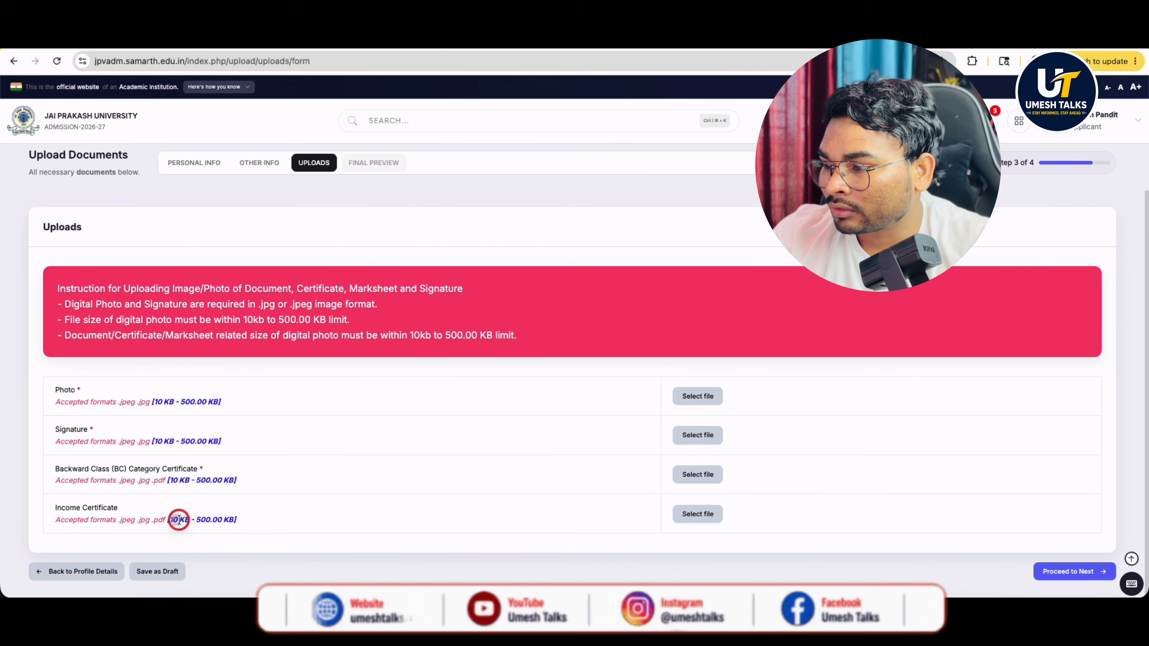
pyautogui.click(199, 522)
pyautogui.moveTo(125, 522); pyautogui.dragTo(133, 522)
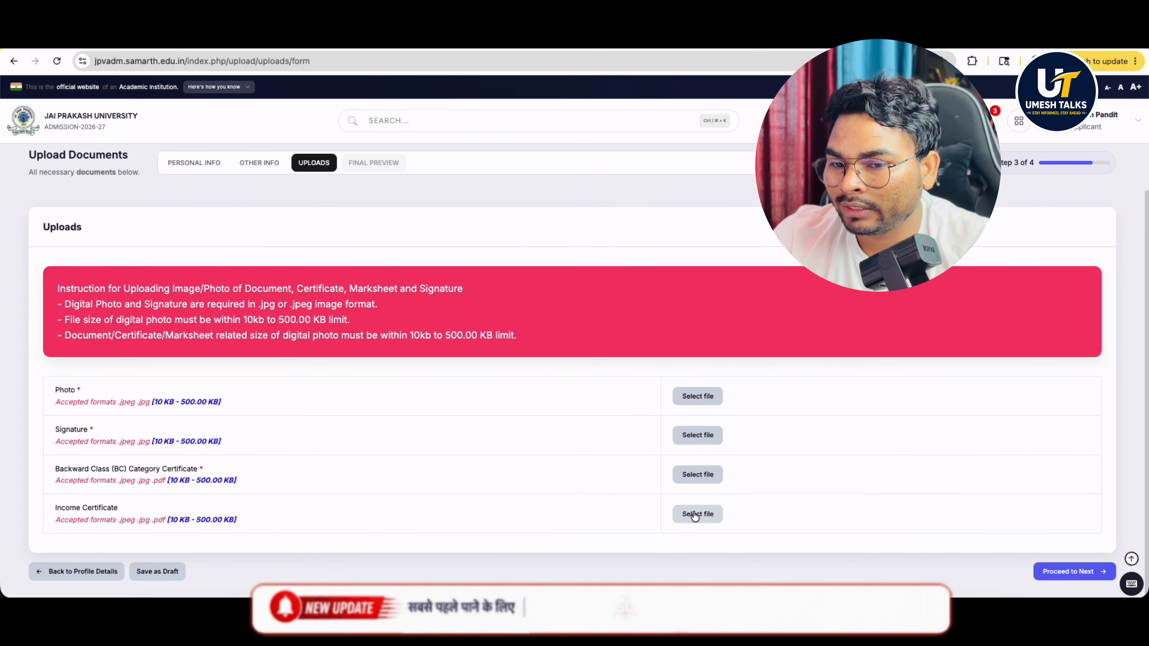
# Step: Proceed from the document uploads to the final preview and review all the profile details
pyautogui.click(1068, 571)
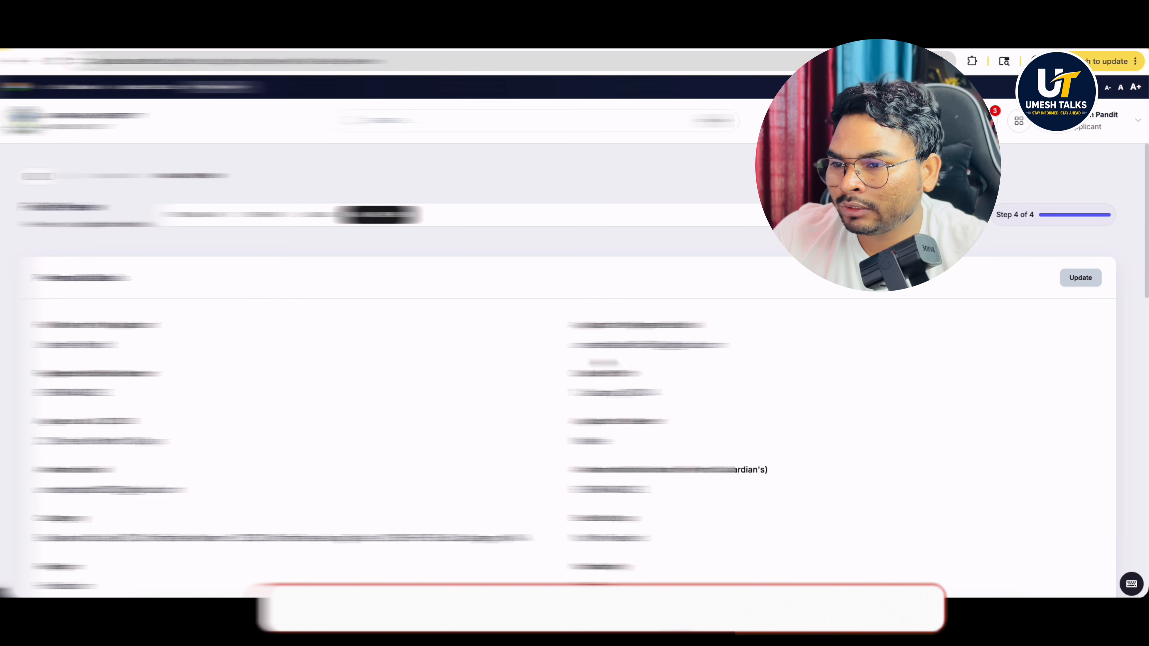
pyautogui.scroll(-5, 565, 385)
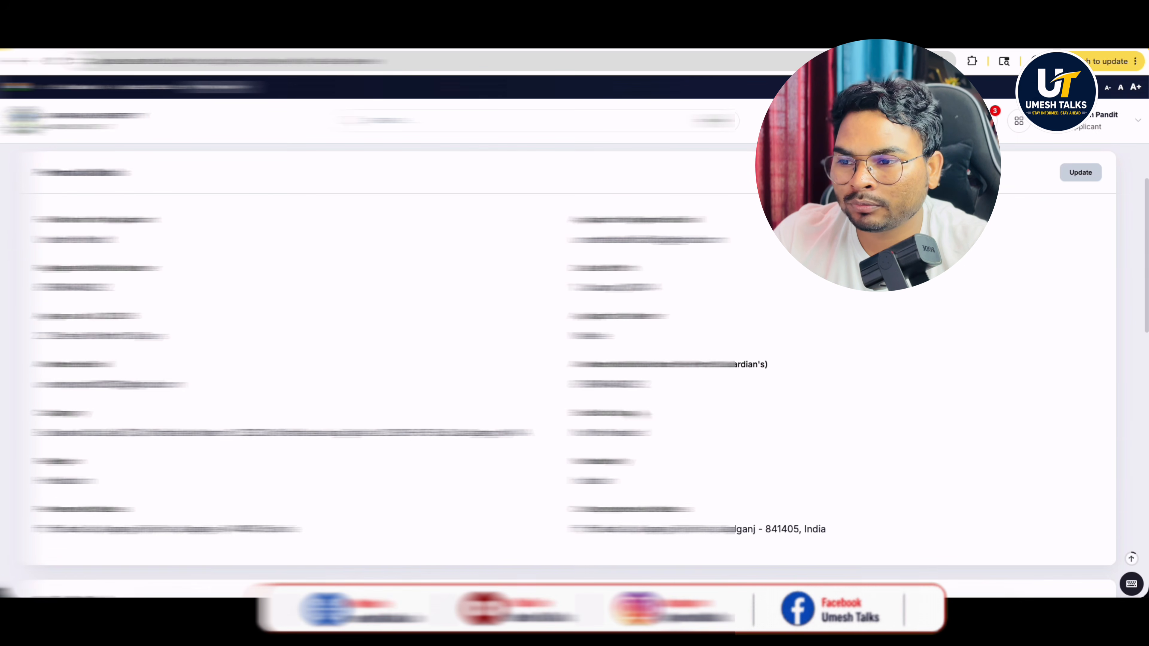
pyautogui.scroll(-7, 571, 385)
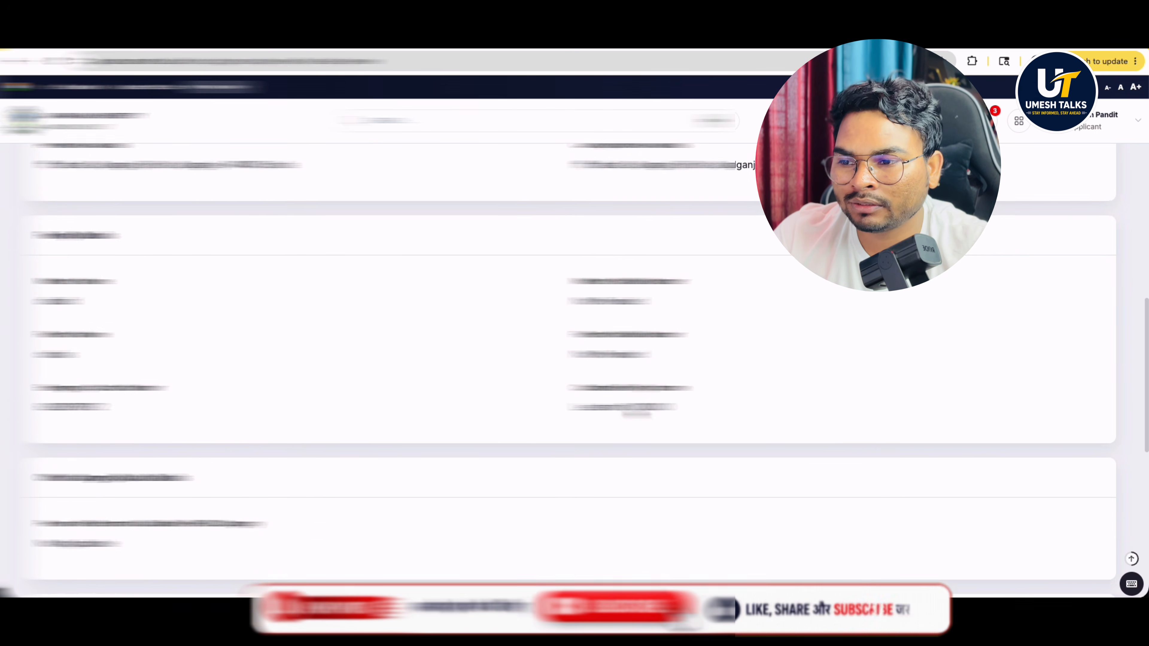
pyautogui.scroll(-7, 571, 371)
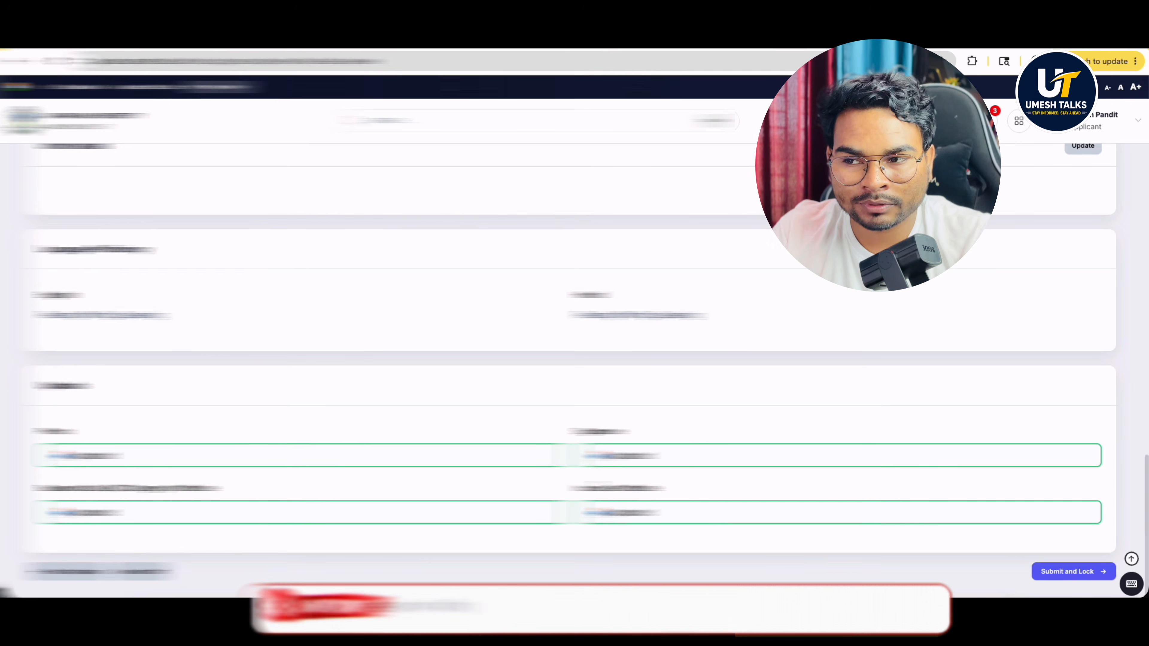
# Step: Submit and lock the profile, accepting the declaration that all statements are true, complete and correct
pyautogui.click(1055, 570)
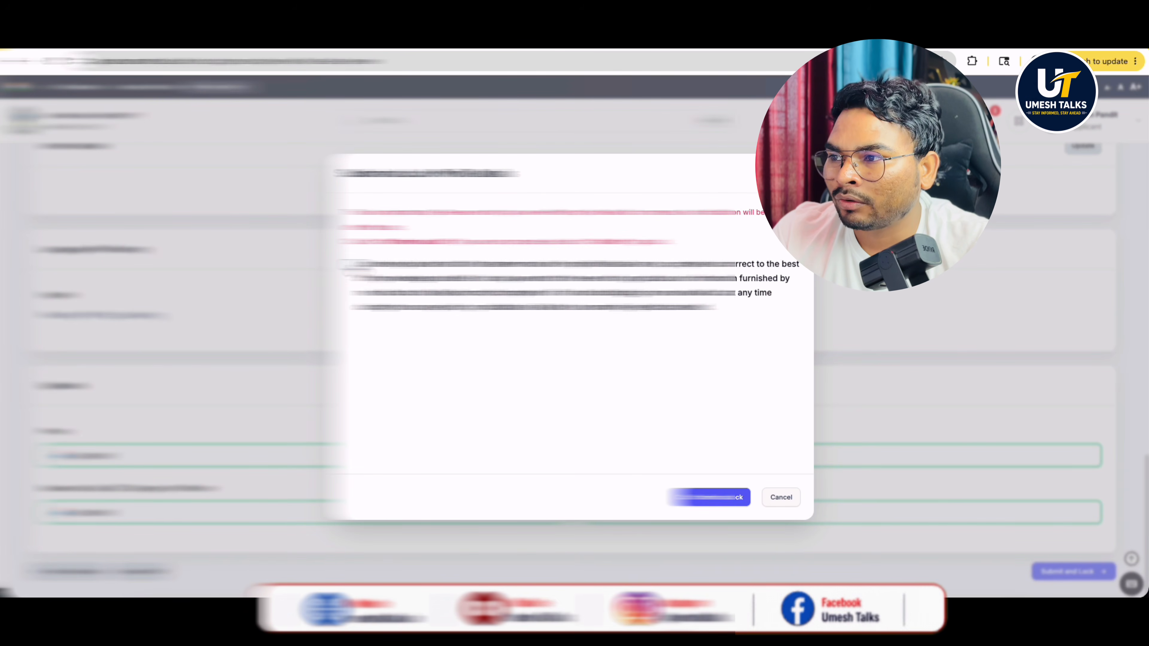
pyautogui.click(354, 264)
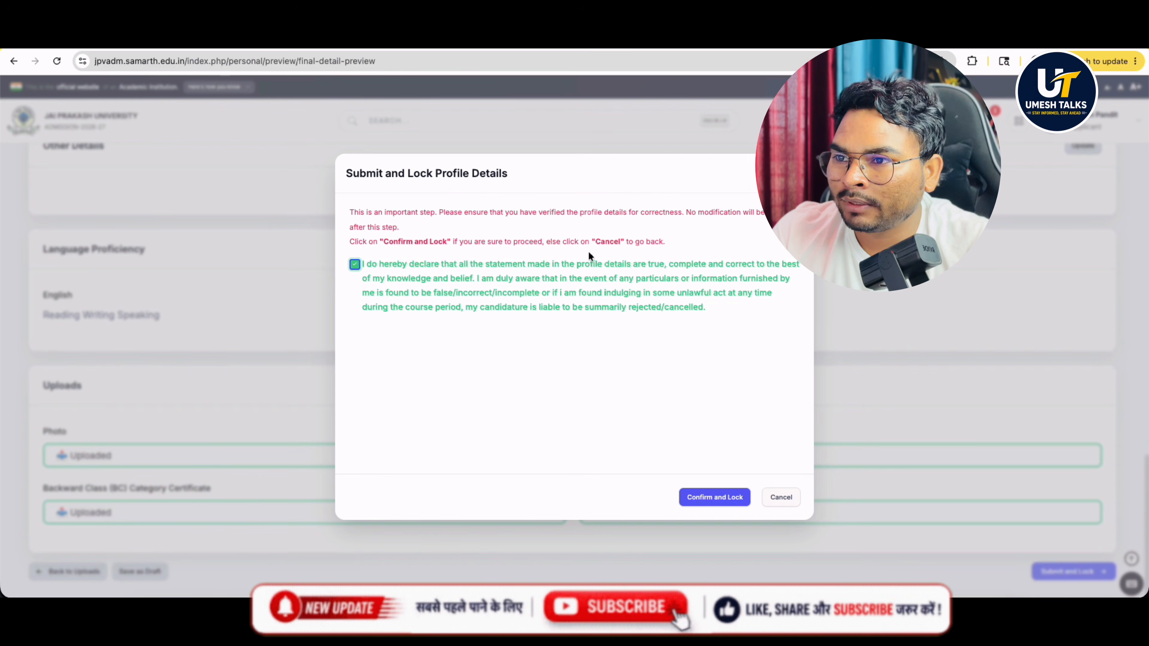
pyautogui.click(713, 498)
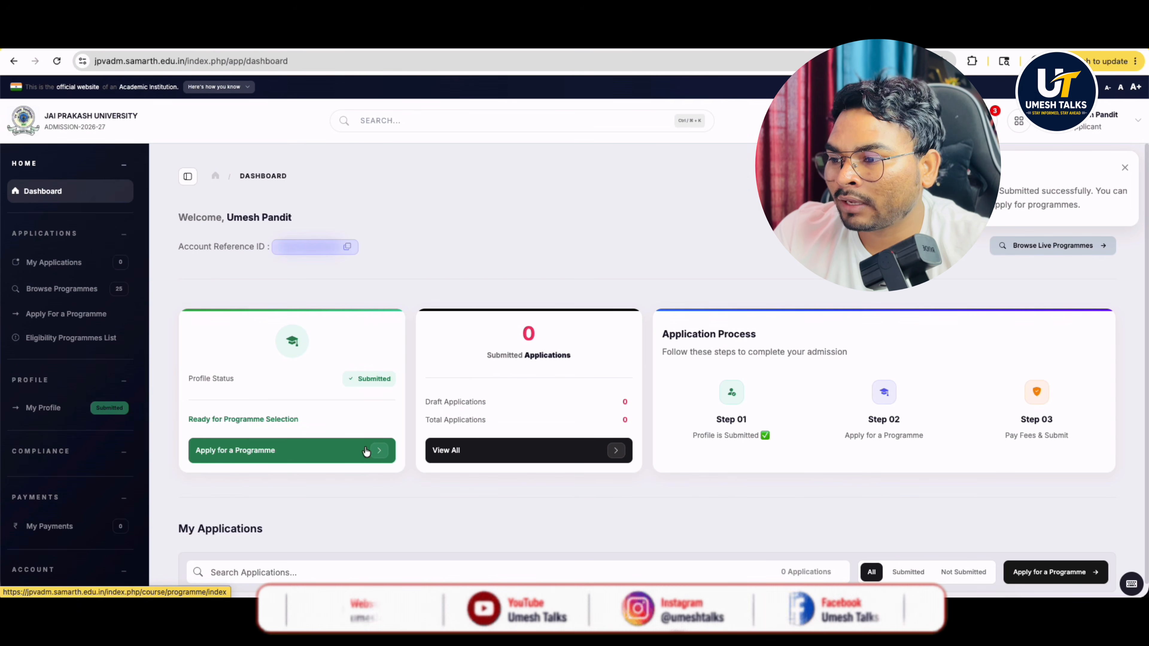
# Step: Begin a programme application at the Bachelor (UG Programmes) level and choose Bachelor of Arts(Ancient Indian History)
pyautogui.click(380, 451)
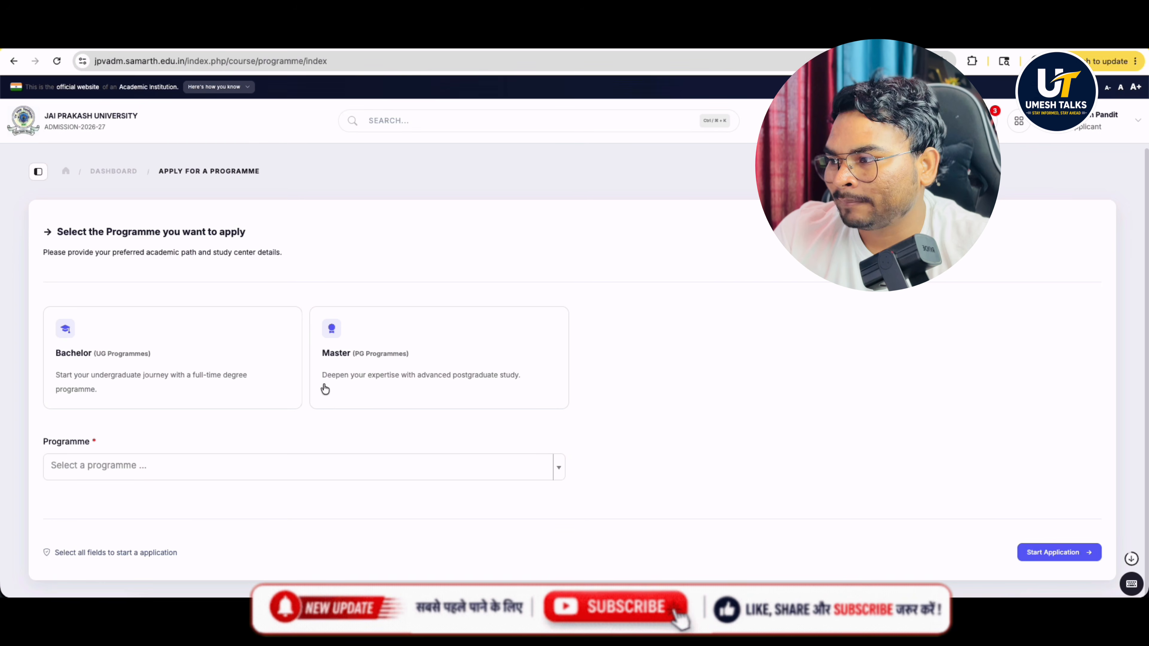
pyautogui.click(115, 367)
pyautogui.click(130, 466)
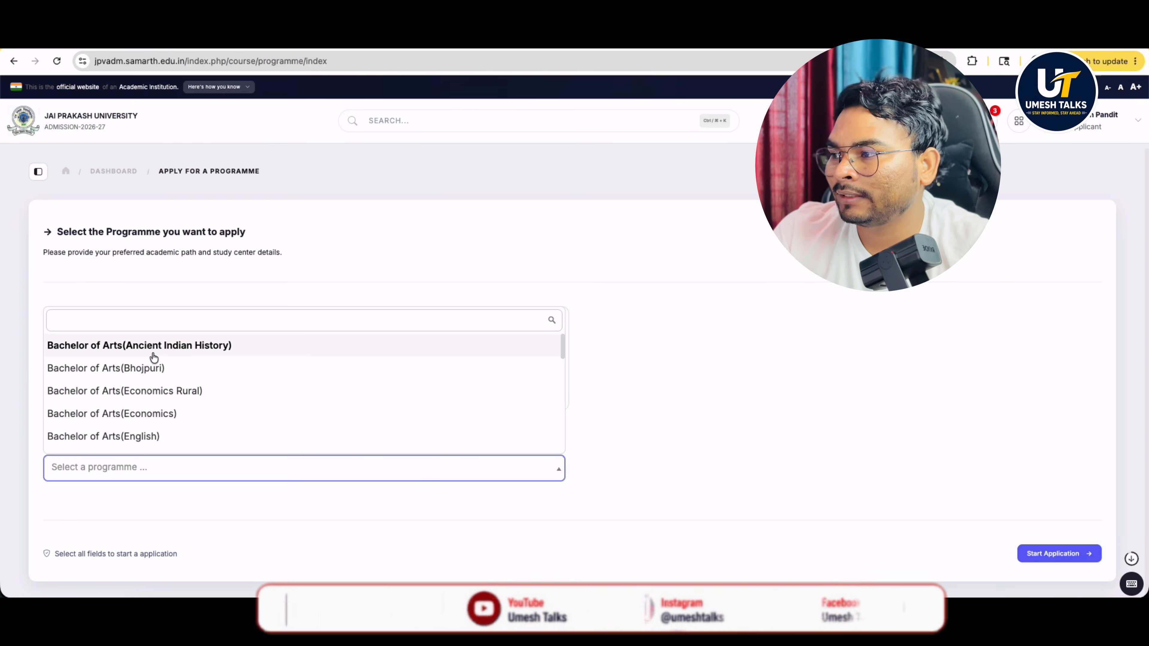
pyautogui.click(185, 347)
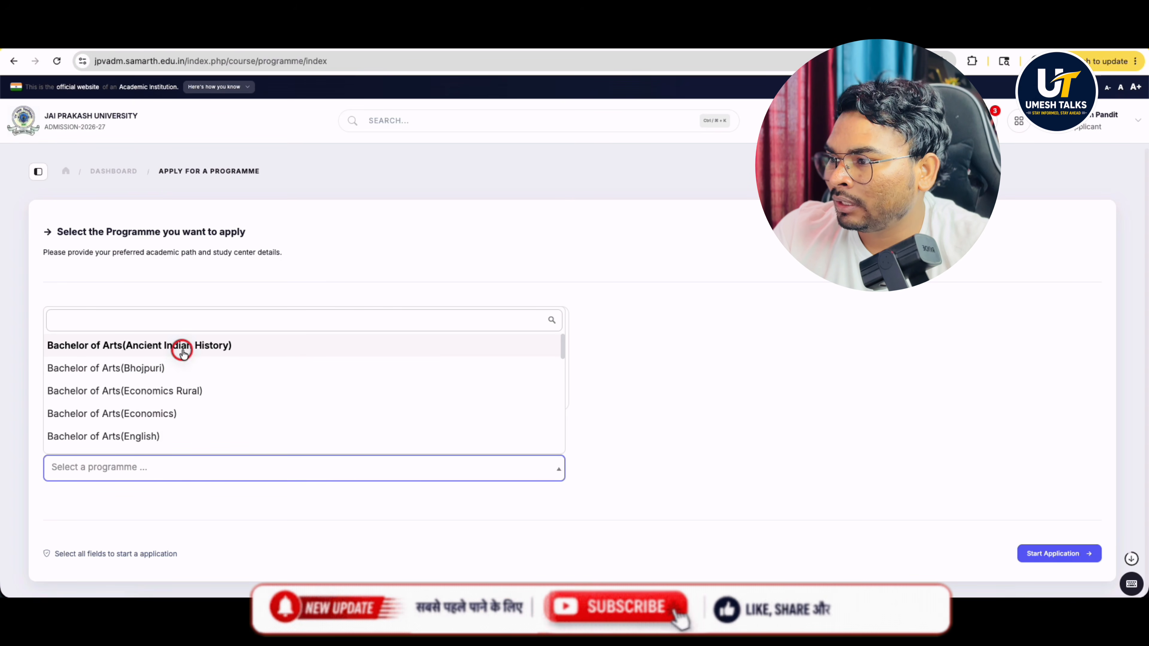
# Step: Examine the list of Bachelor of Arts, Commerce and Science programmes open for application
pyautogui.click(131, 466)
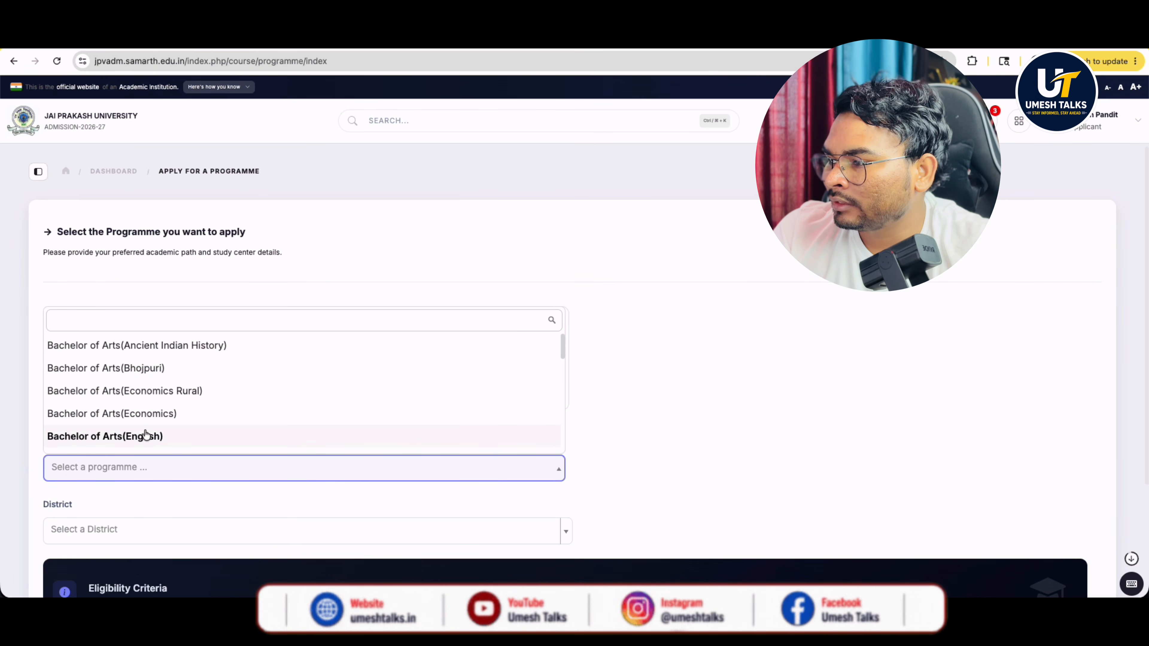
pyautogui.scroll(-3, 145, 433)
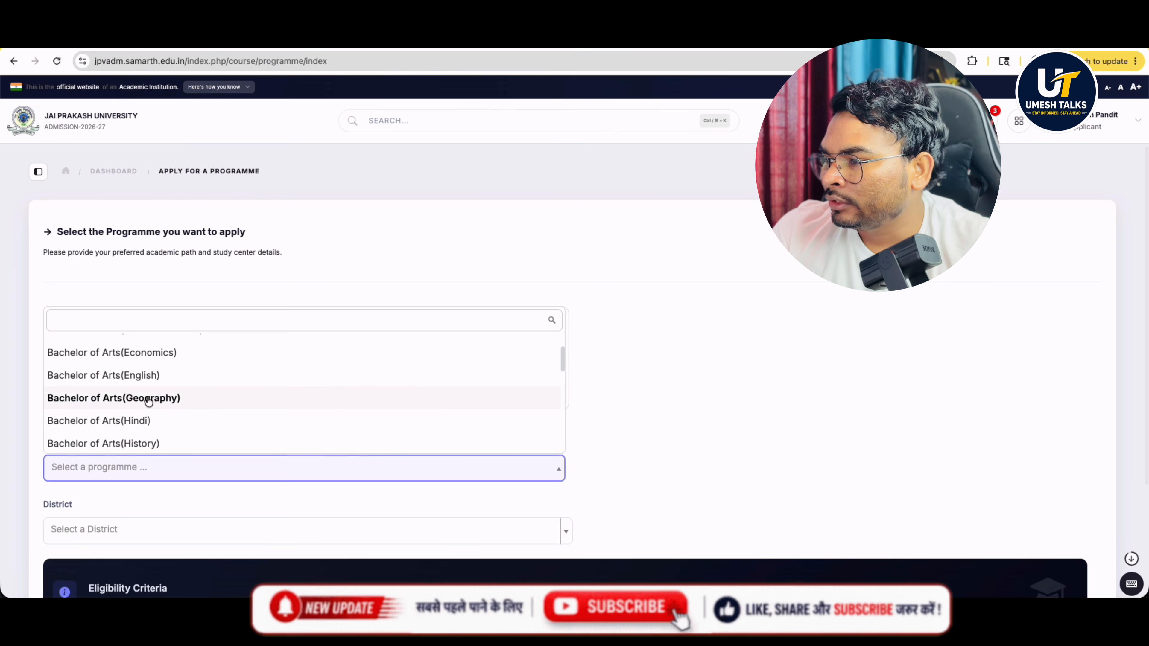
pyautogui.scroll(-1, 156, 407)
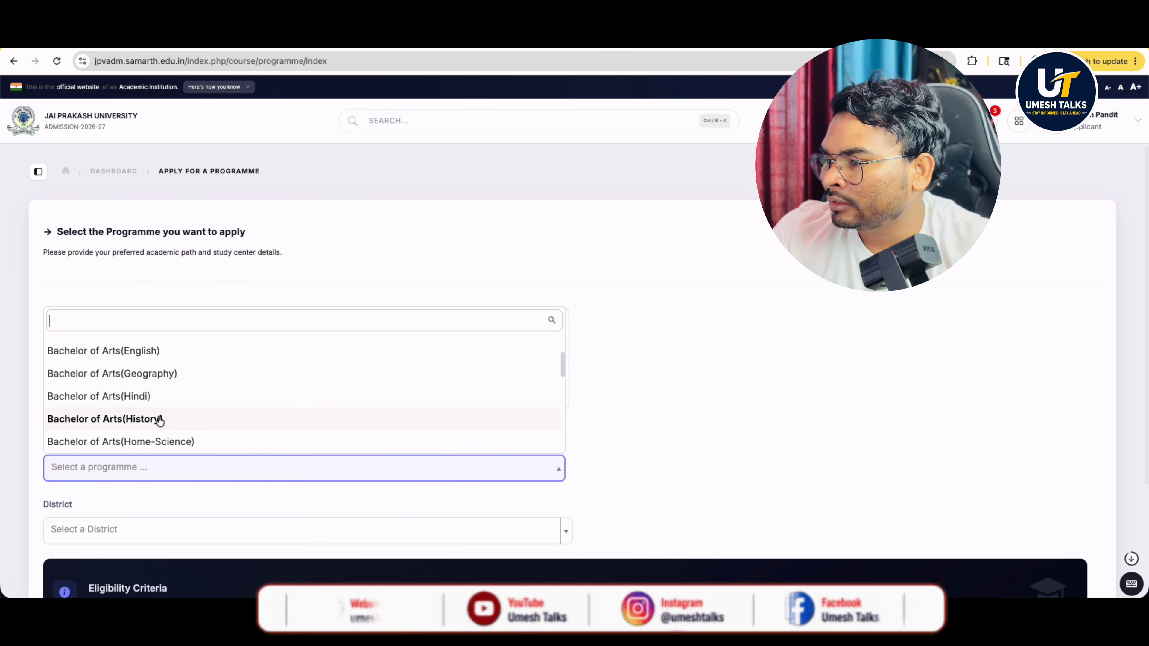
pyautogui.scroll(-2, 180, 435)
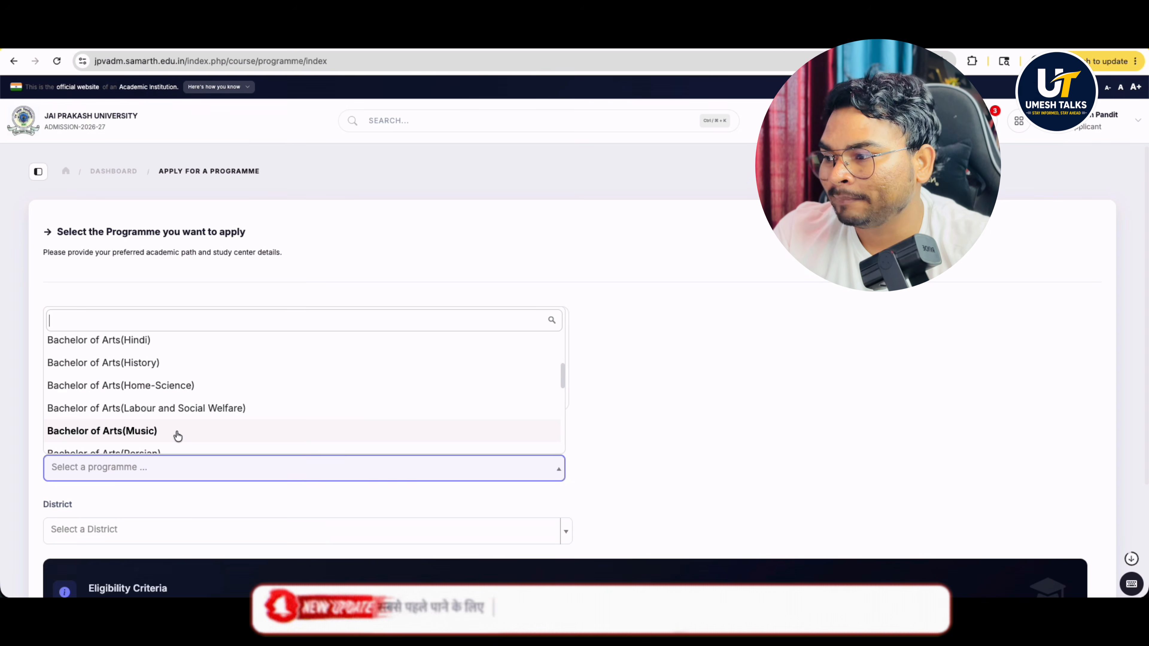
pyautogui.scroll(-2, 178, 435)
pyautogui.scroll(-5, 174, 436)
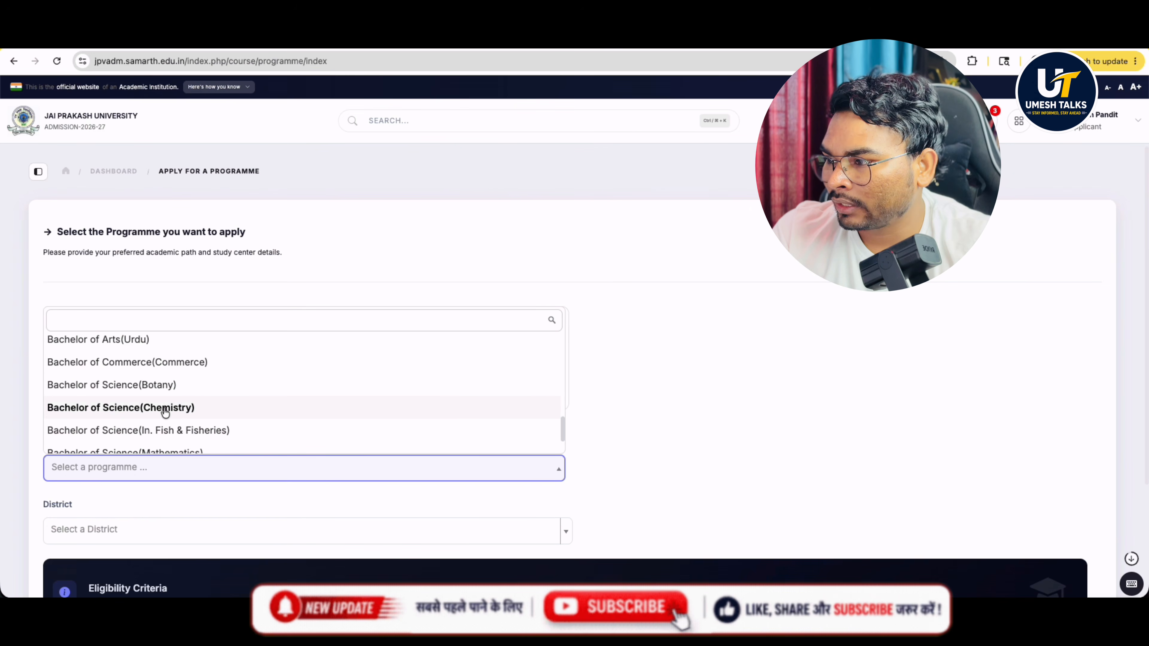
pyautogui.scroll(-3, 166, 412)
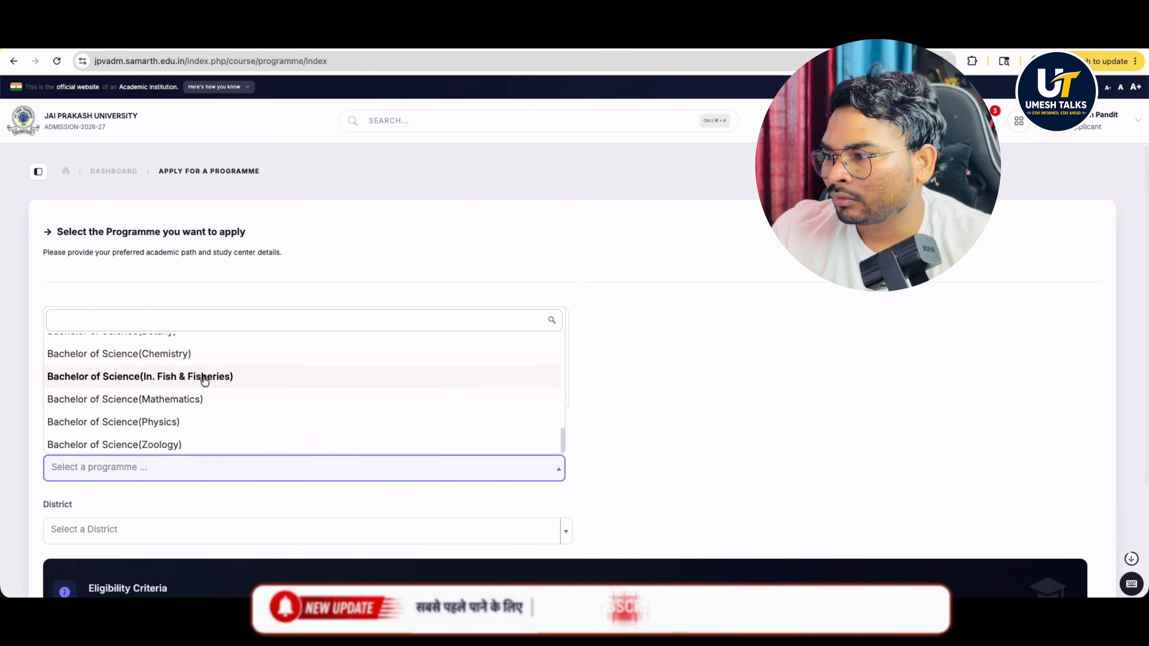
pyautogui.scroll(1, 201, 383)
pyautogui.scroll(5, 201, 383)
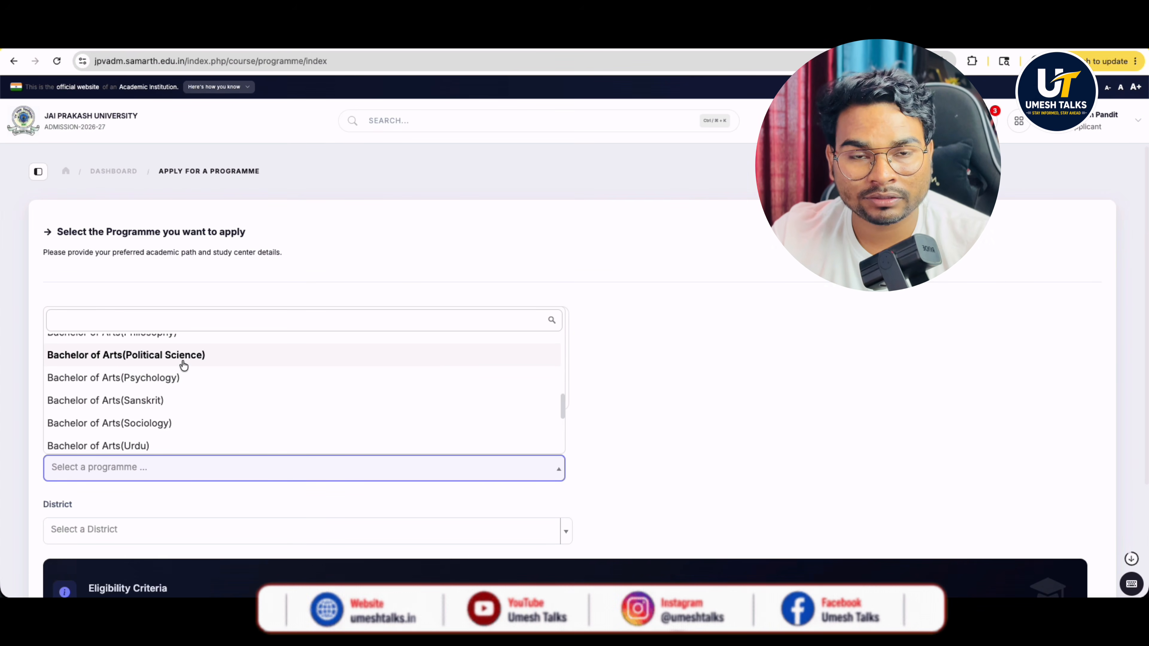
pyautogui.scroll(5, 183, 366)
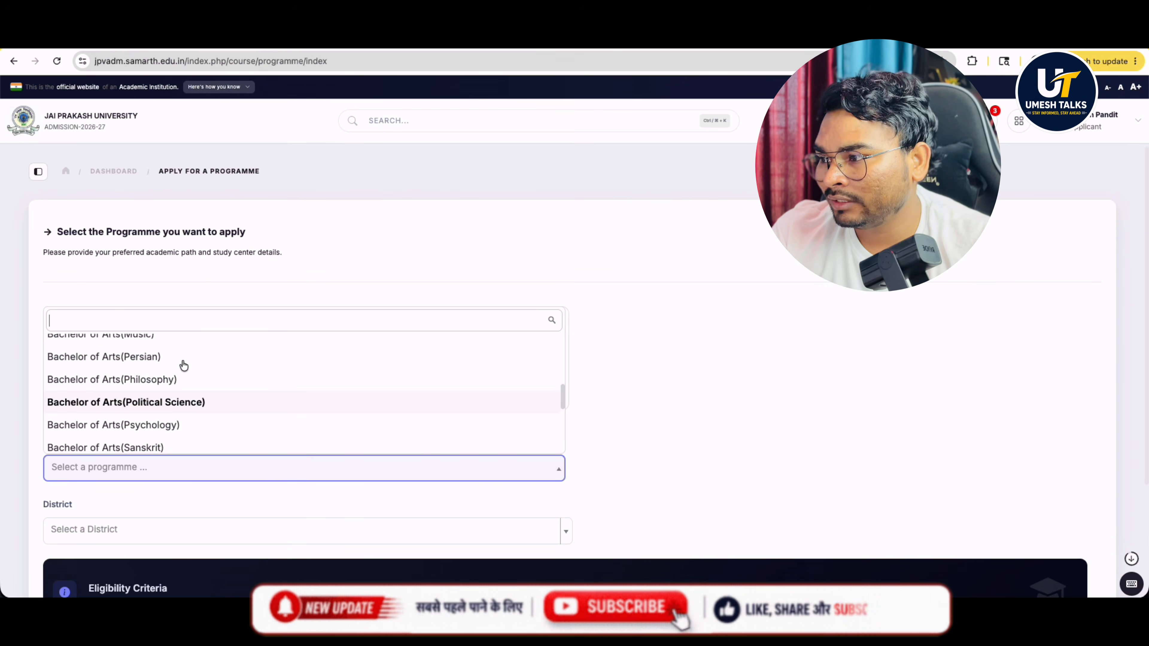
pyautogui.scroll(4, 183, 365)
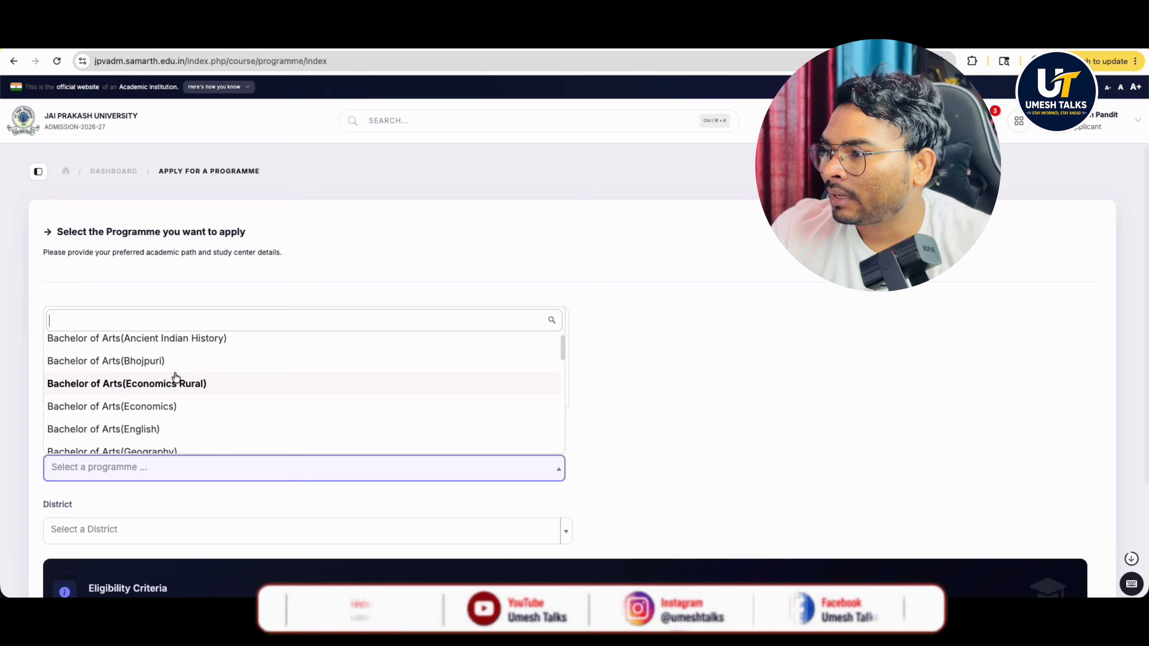
# Step: Change the programme to Bachelor of Arts(History) and set the district to GOPALGANJ
pyautogui.scroll(-3, 172, 375)
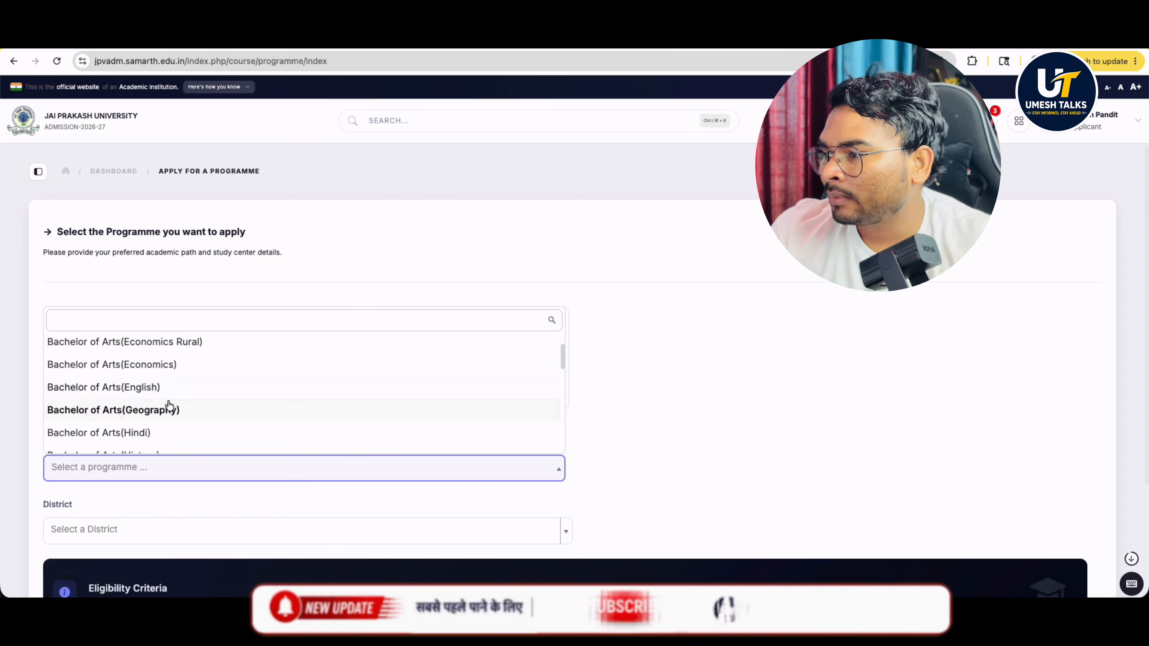
pyautogui.scroll(-1, 154, 426)
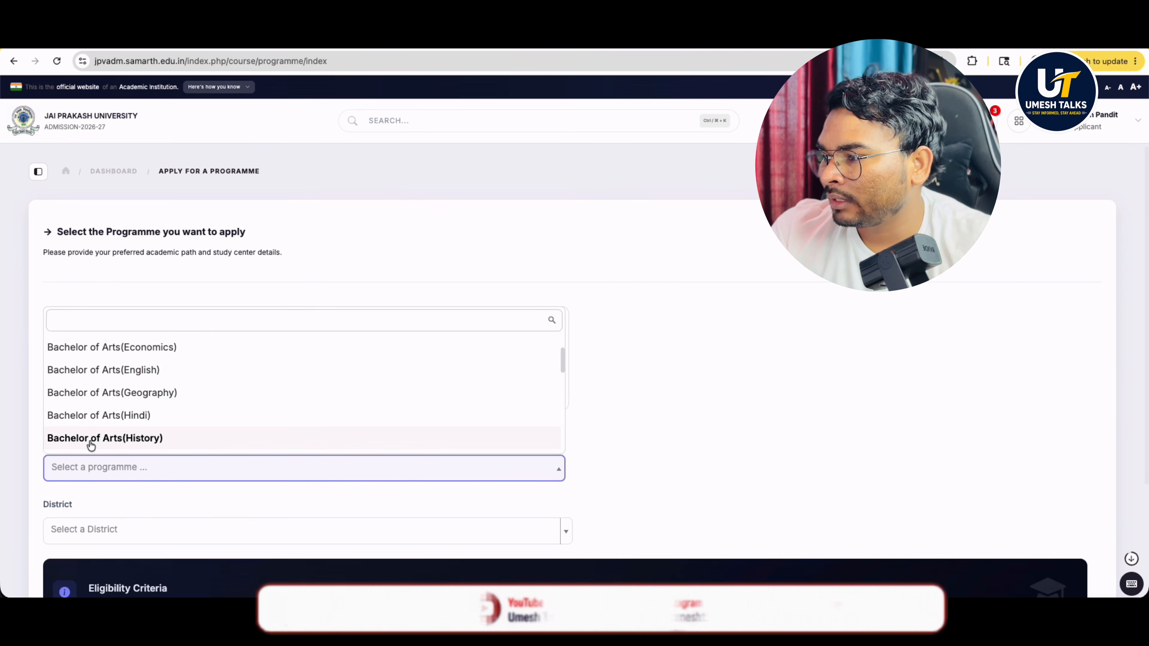
pyautogui.click(128, 438)
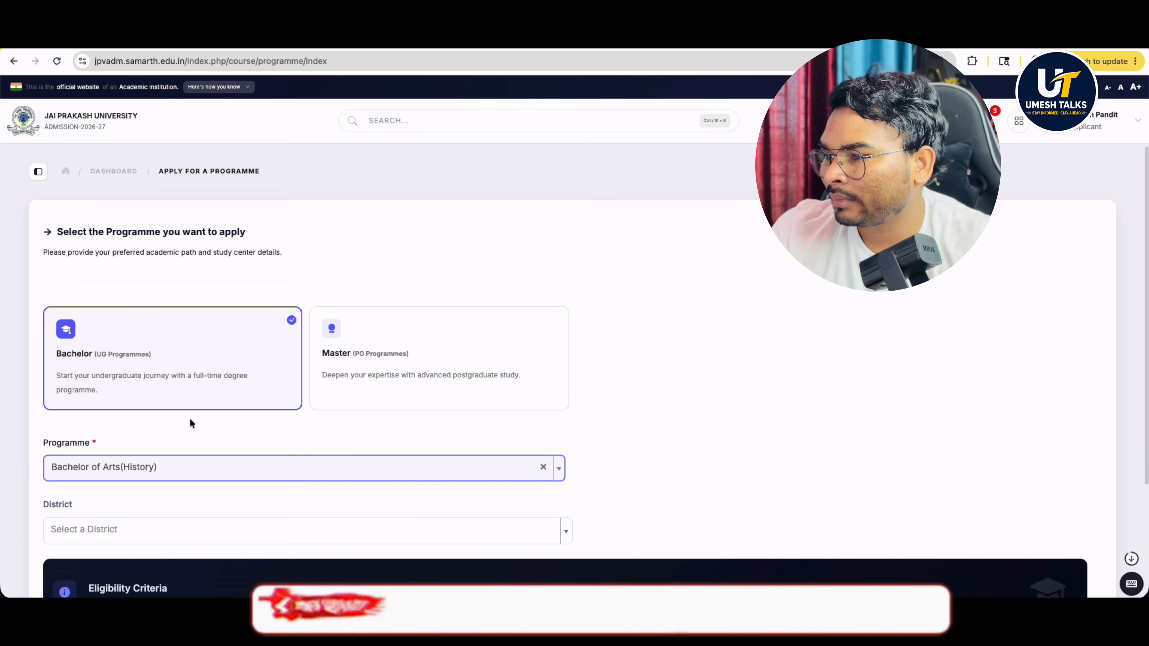
pyautogui.scroll(-3, 369, 427)
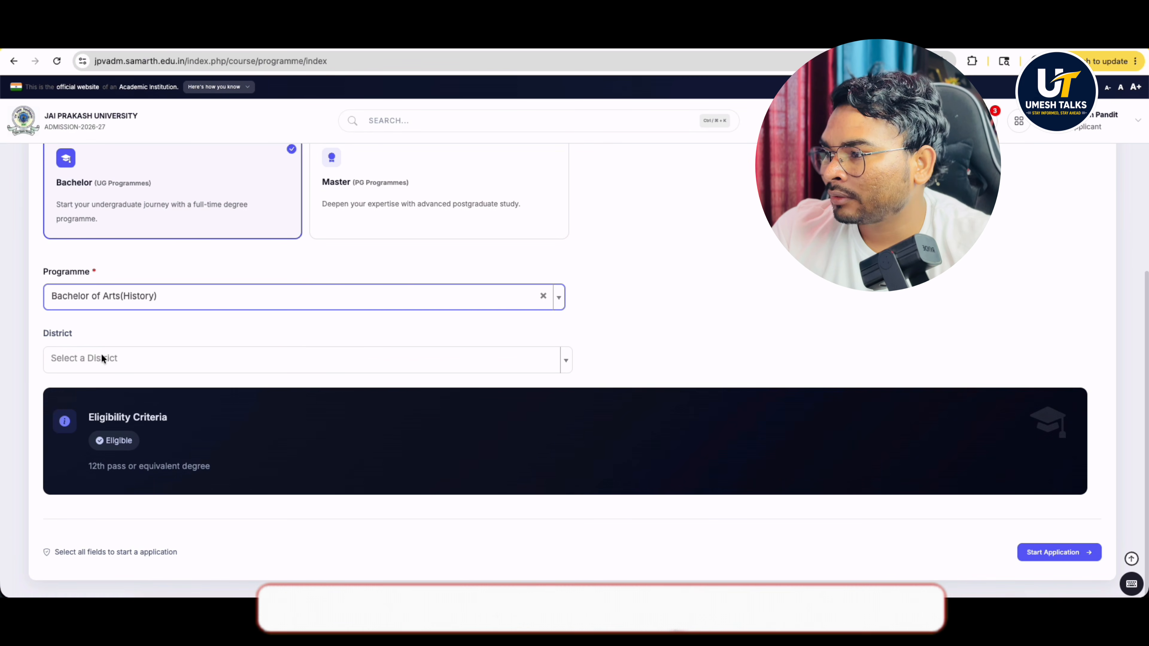
pyautogui.click(102, 354)
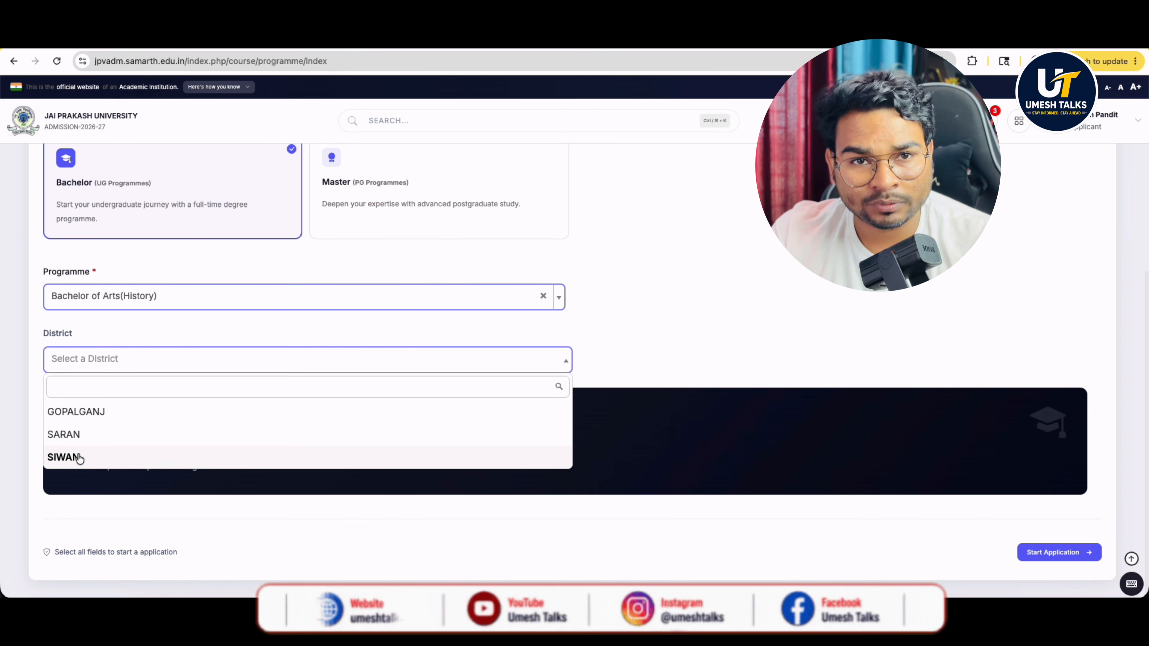
pyautogui.click(90, 417)
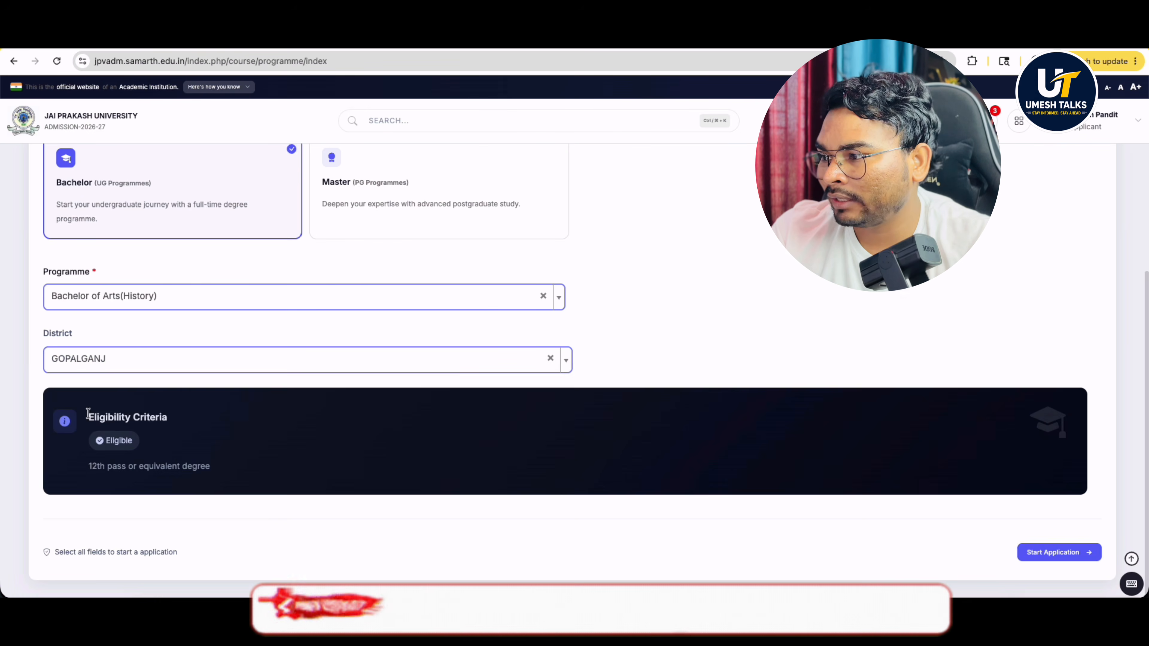
# Step: Set the 1st college preference to C-19492: KAMLA RAI COLLEGE and the 2nd to C-7960: Shree Mahendra Das Degree College
pyautogui.scroll(-1, 401, 459)
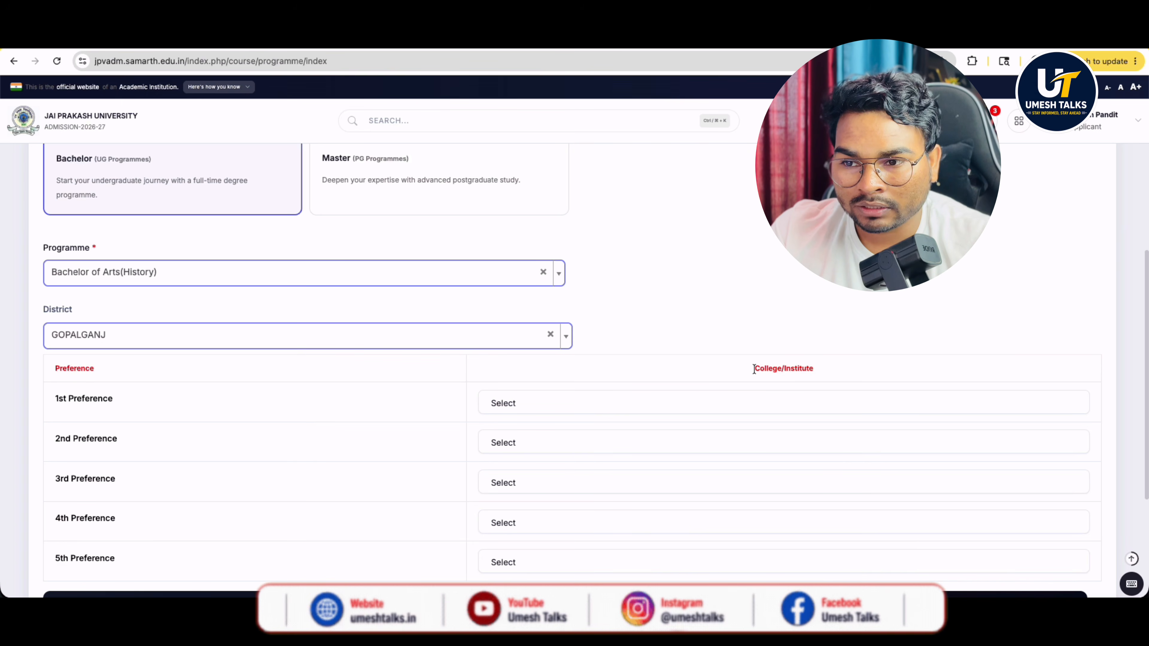
pyautogui.moveTo(783, 367); pyautogui.dragTo(810, 369)
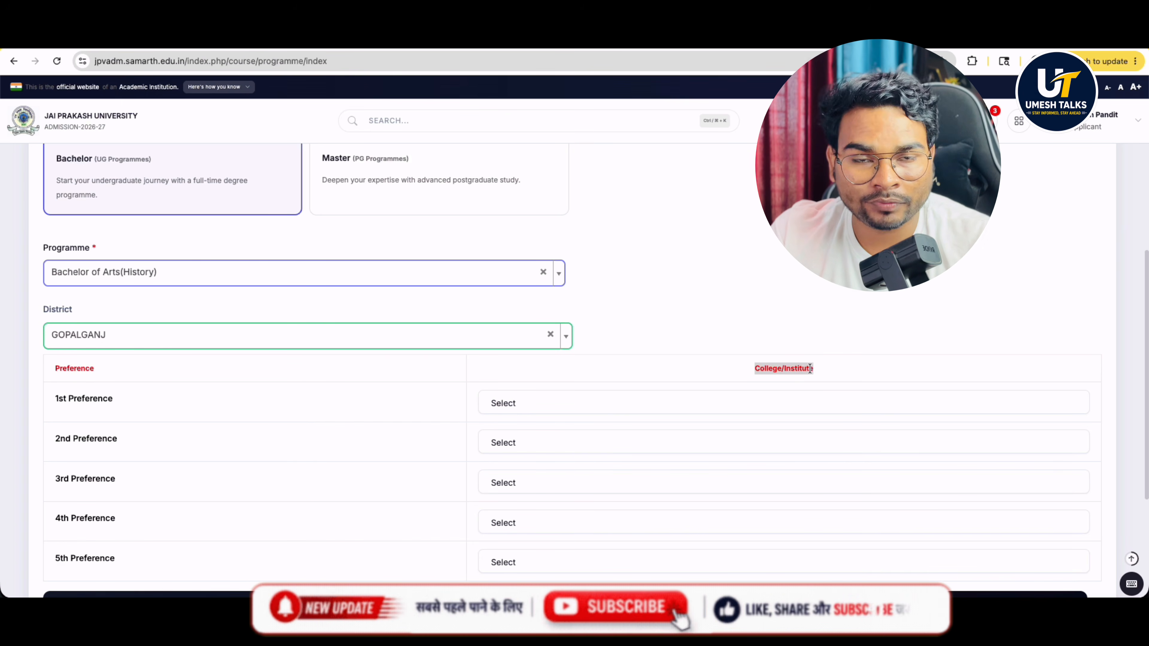
pyautogui.click(94, 334)
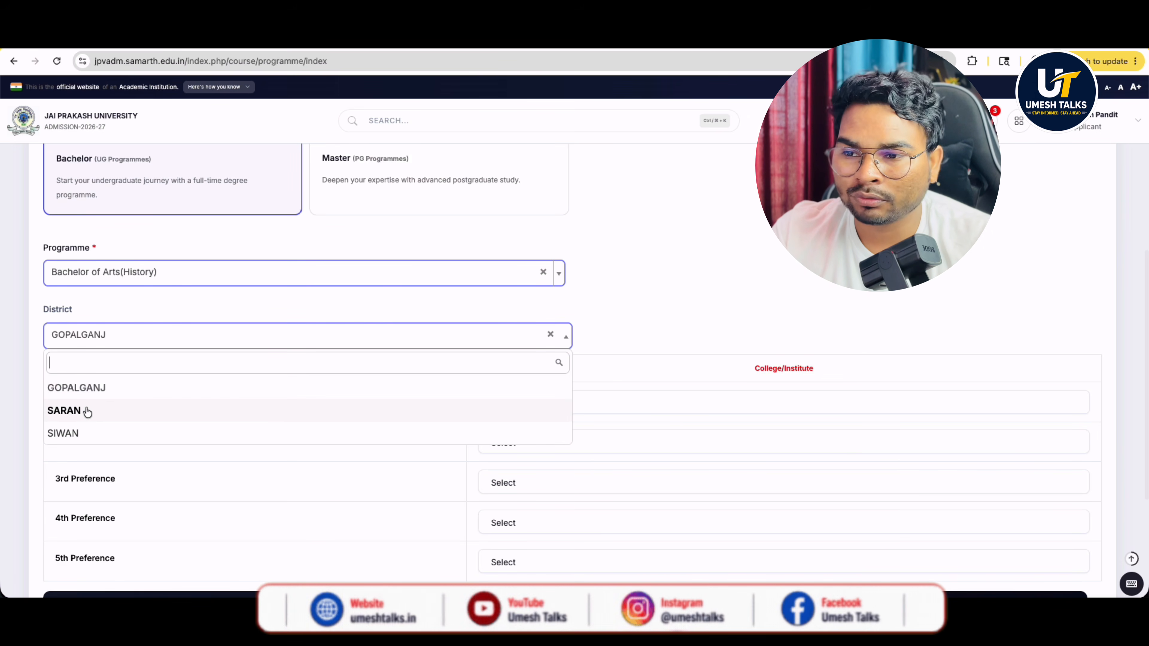
pyautogui.click(646, 401)
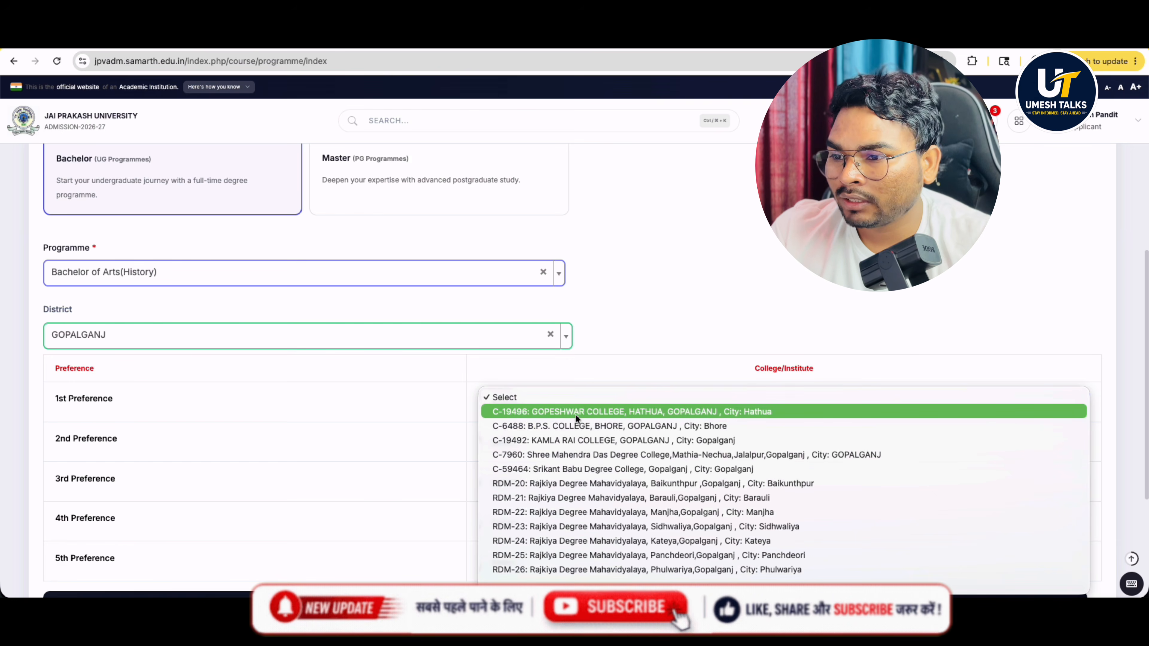
pyautogui.click(585, 442)
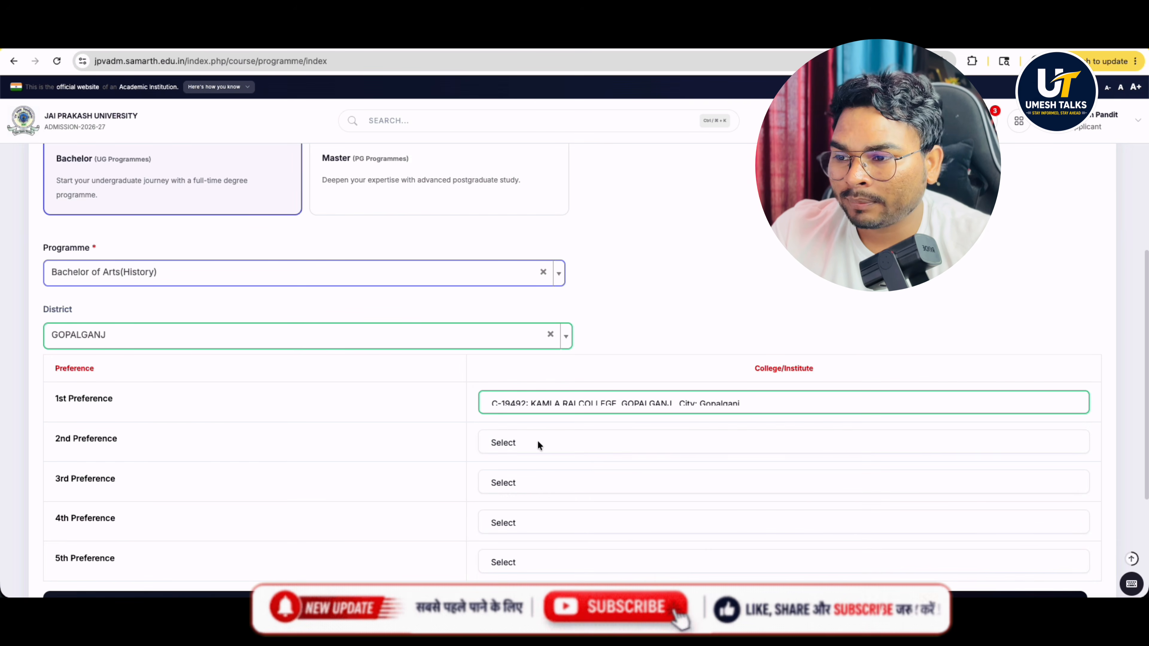
pyautogui.click(521, 442)
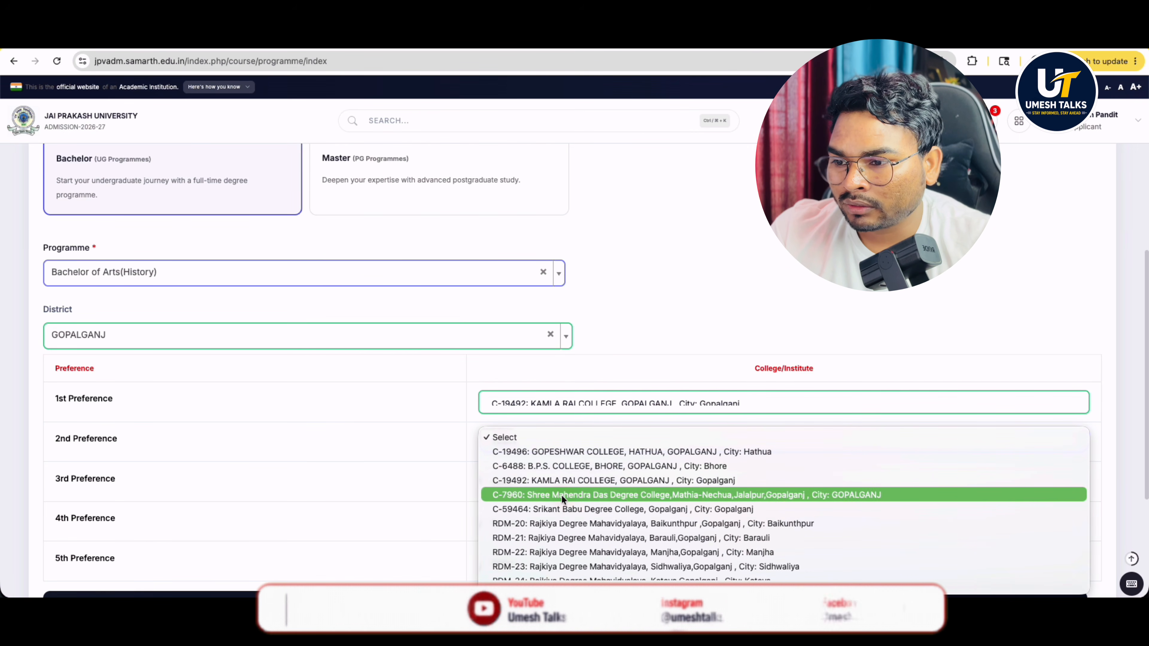
pyautogui.click(617, 496)
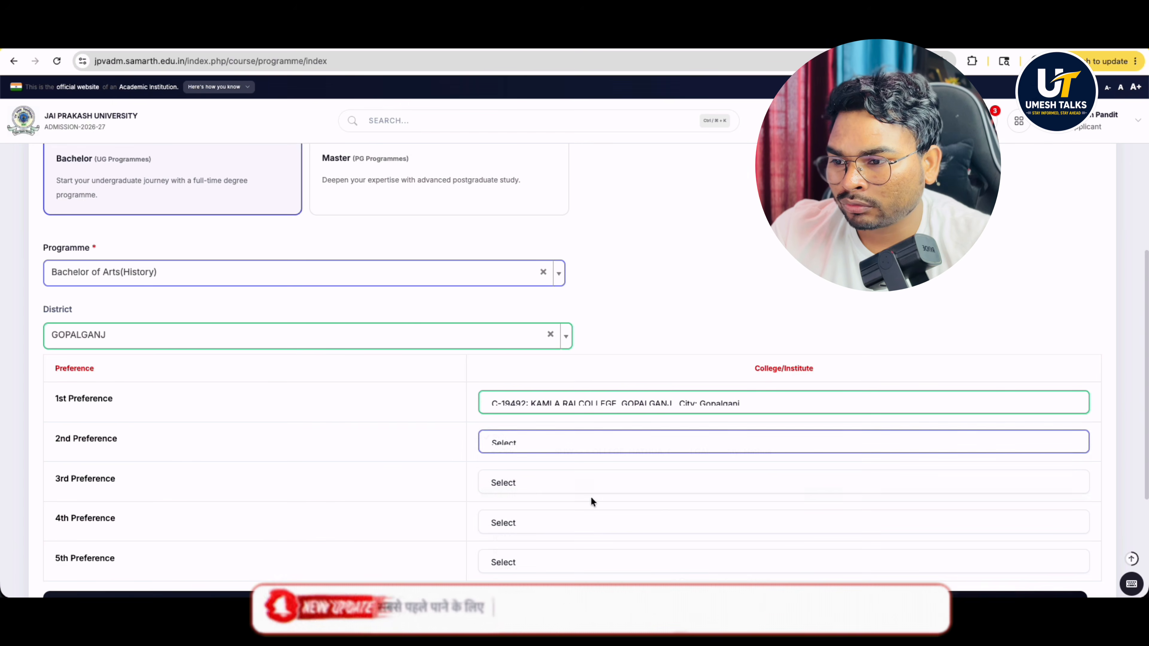
# Step: Set the 3rd college preference to C-6488: B.P.S. COLLEGE, BHORE and the 4th to RDM-20: Rajkiya Degree Mahavidyalaya, Baikunthpur
pyautogui.click(540, 487)
pyautogui.click(536, 505)
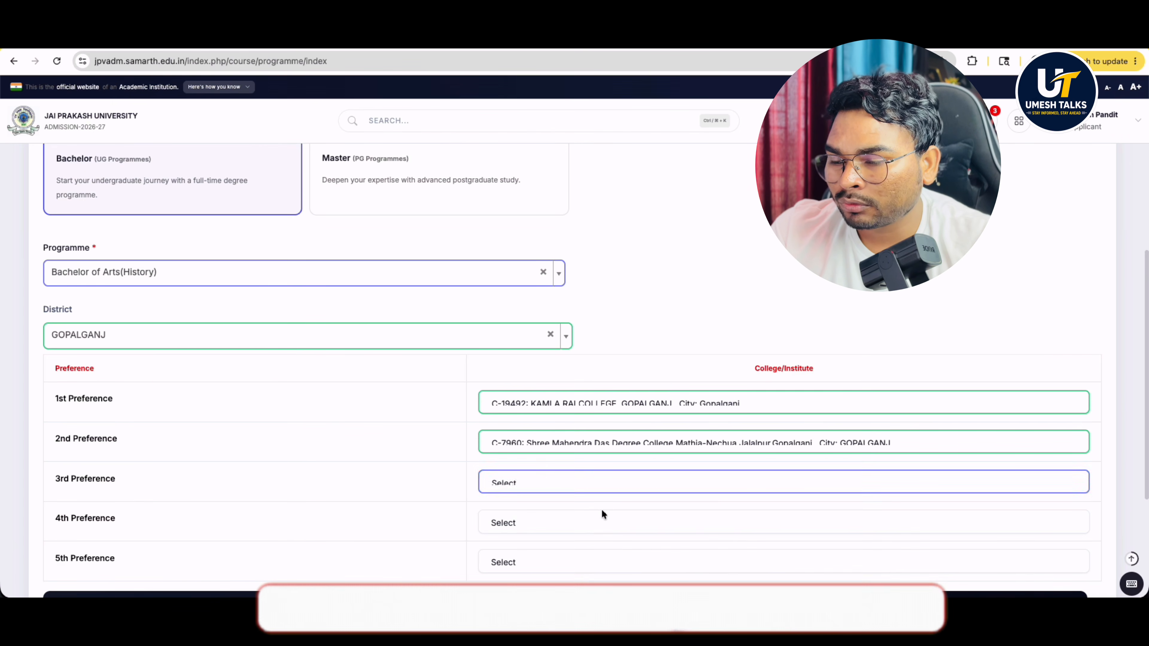
pyautogui.scroll(-1, 601, 509)
pyautogui.click(532, 465)
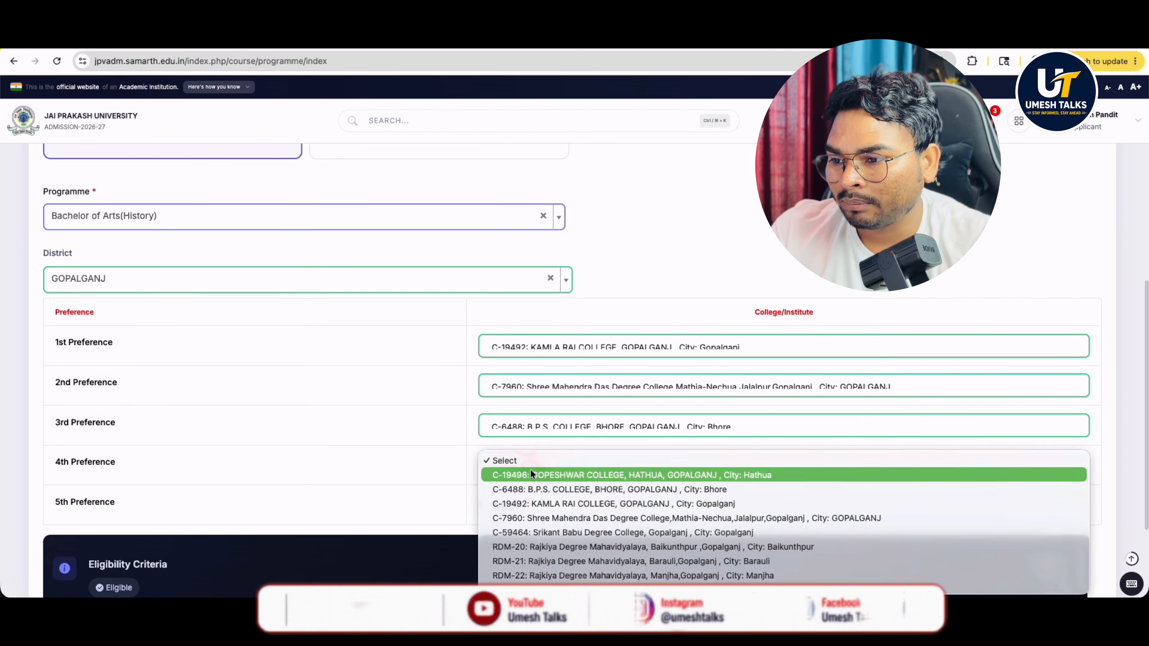
pyautogui.click(542, 546)
# Step: Try to set the 5th college preference to C-7960: Shree Mahendra Das Degree College, the same college as the 2nd preference
pyautogui.click(526, 505)
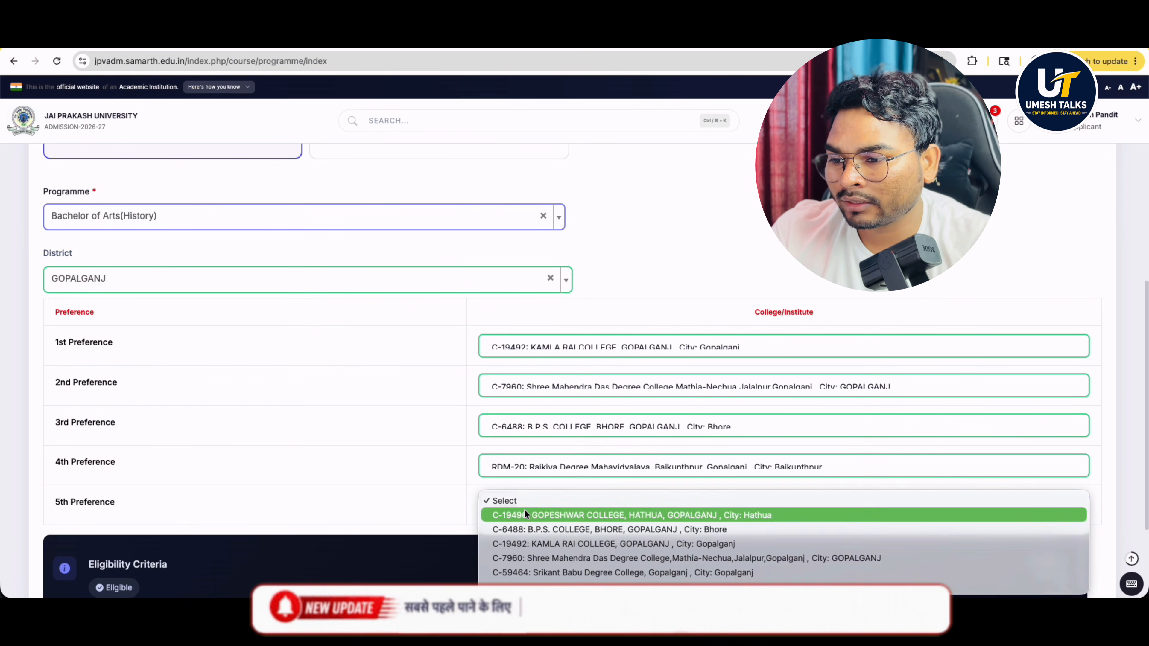
pyautogui.click(532, 556)
pyautogui.click(676, 137)
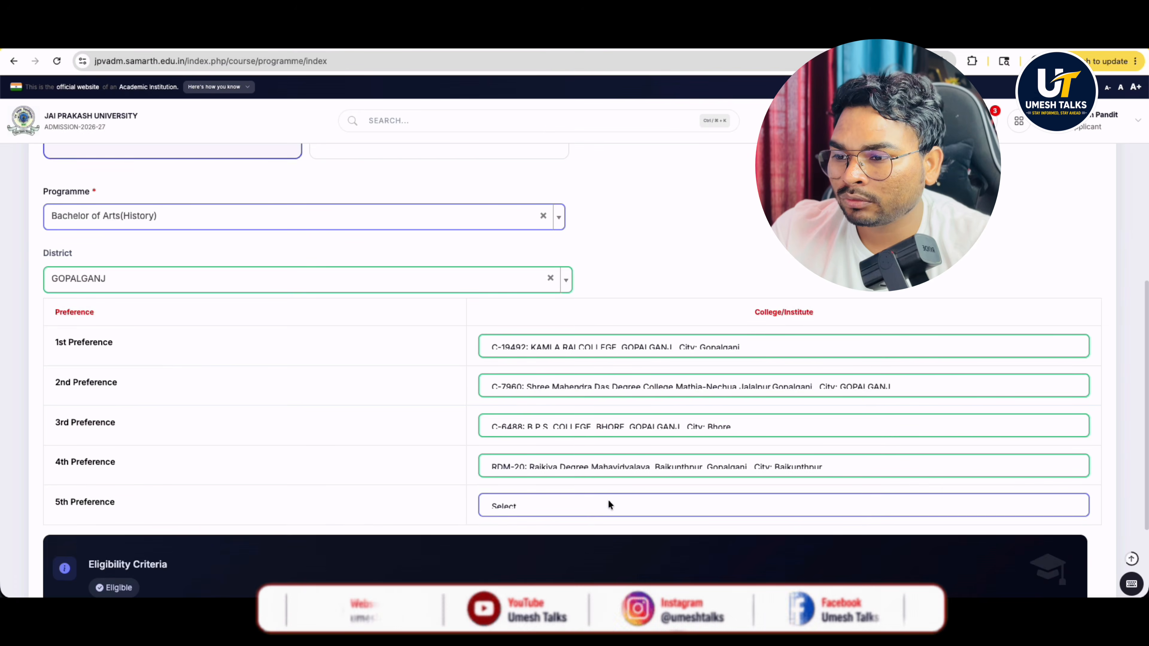
pyautogui.click(561, 507)
pyautogui.click(557, 560)
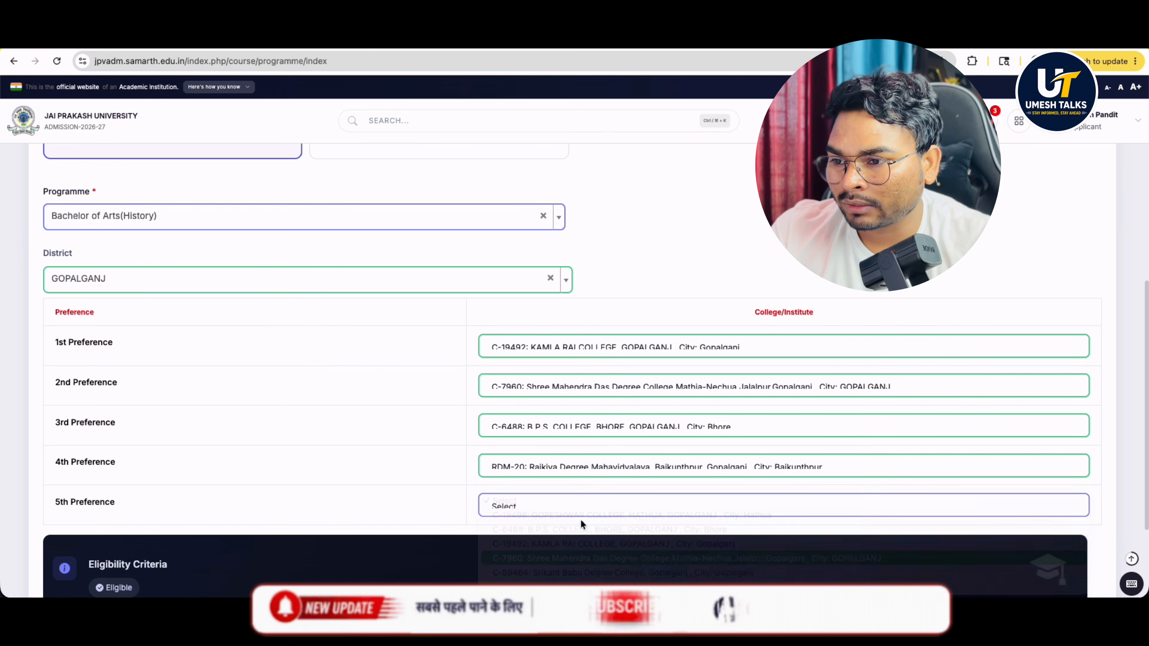
pyautogui.click(674, 144)
# Step: Set the 5th college preference to C-19496: GOPESHWAR COLLEGE, HATHUA, GOPALGANJ and review the eligibility criteria
pyautogui.click(519, 506)
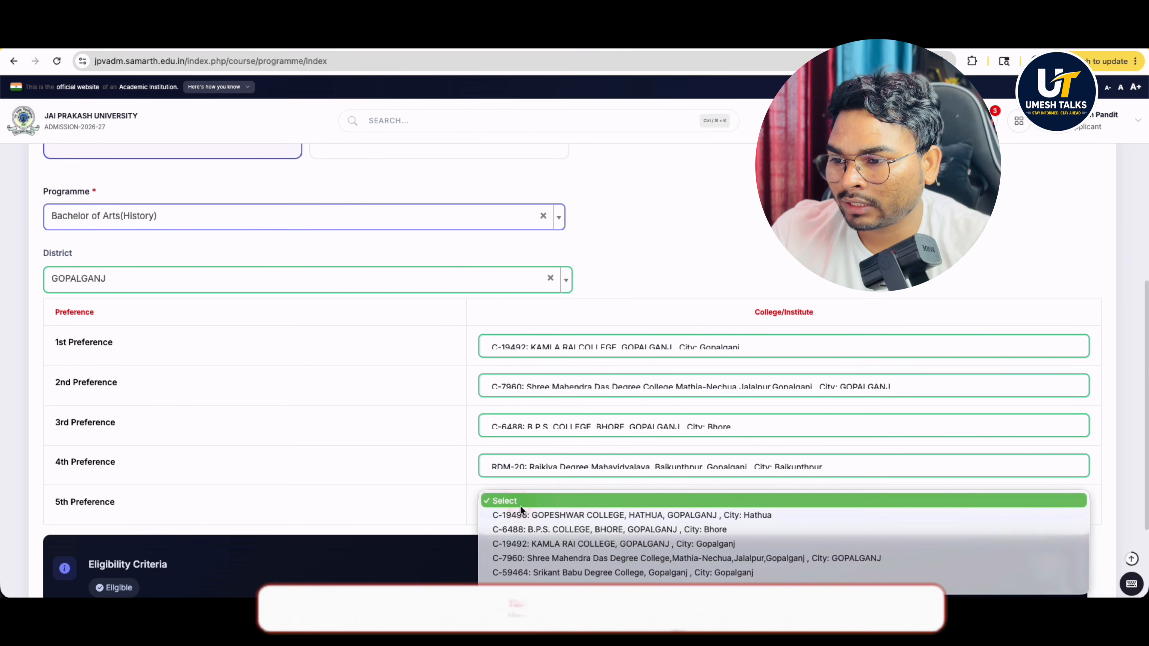
pyautogui.click(523, 515)
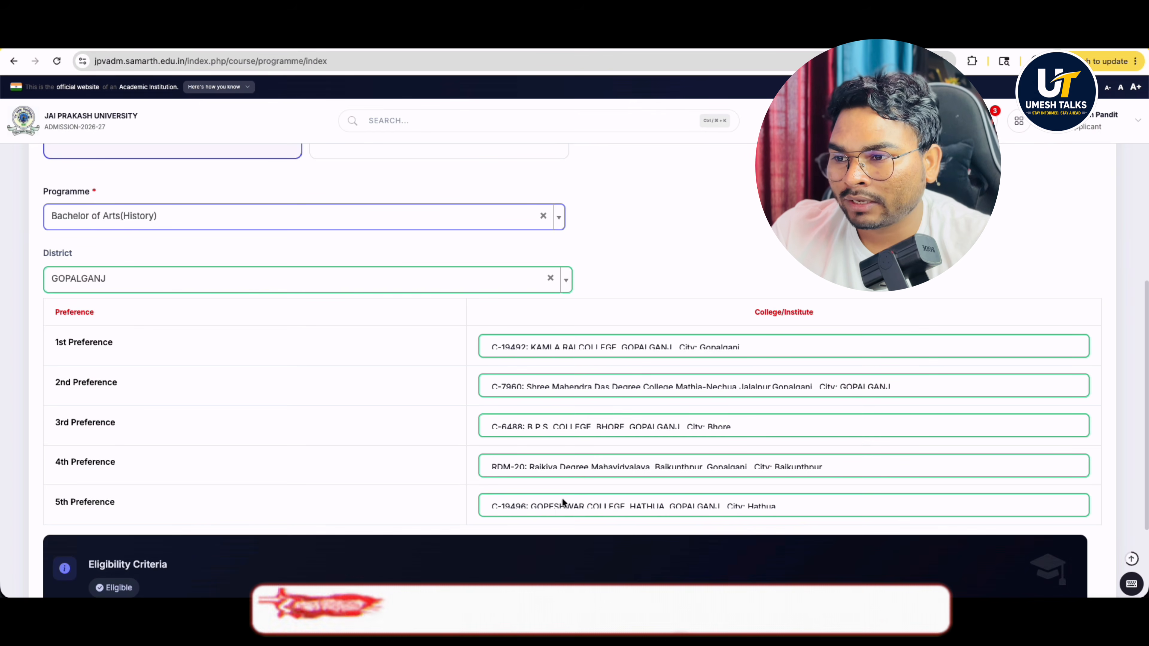
pyautogui.scroll(-1, 679, 413)
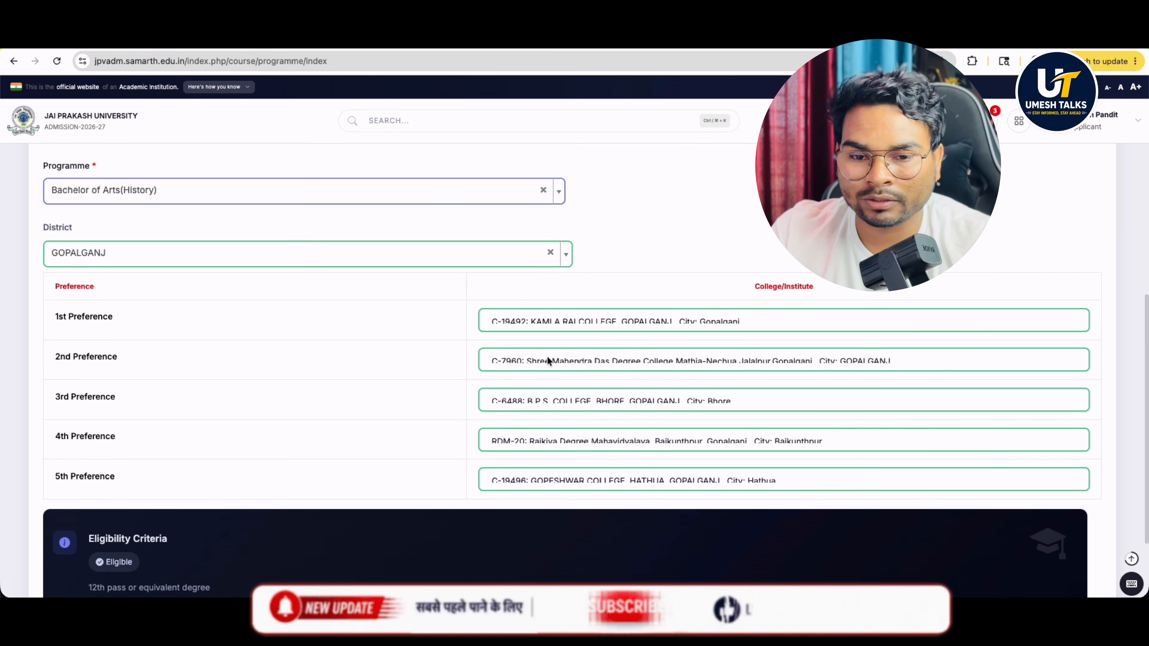
pyautogui.scroll(-3, 560, 425)
pyautogui.scroll(-2, 558, 447)
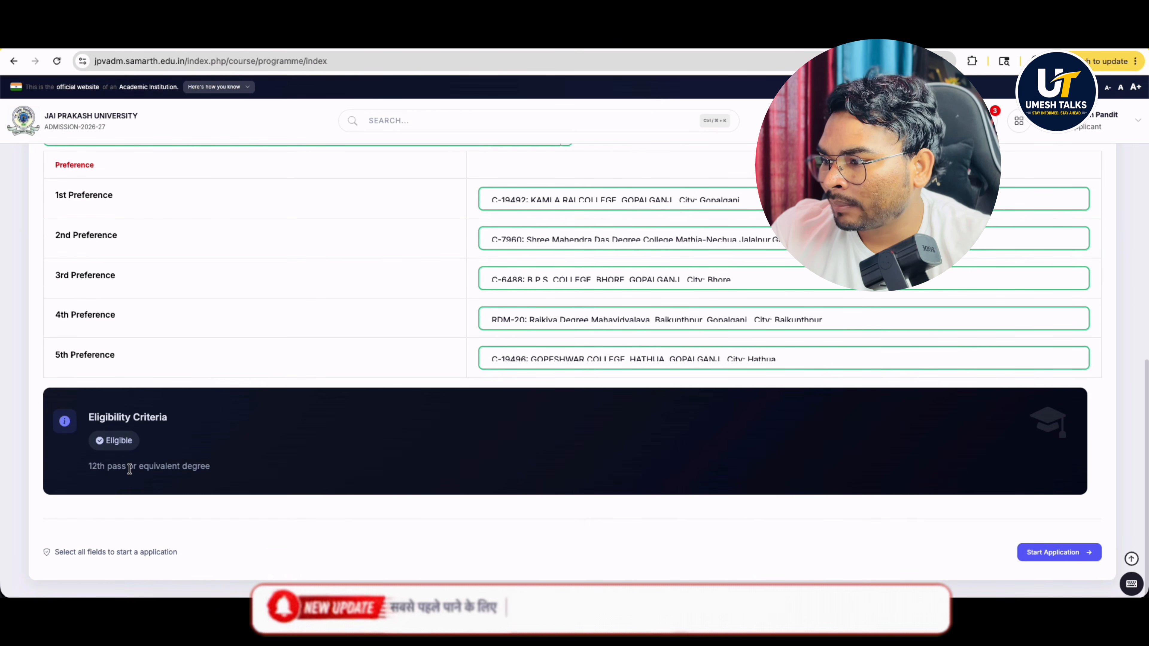
pyautogui.moveTo(96, 466); pyautogui.dragTo(192, 468)
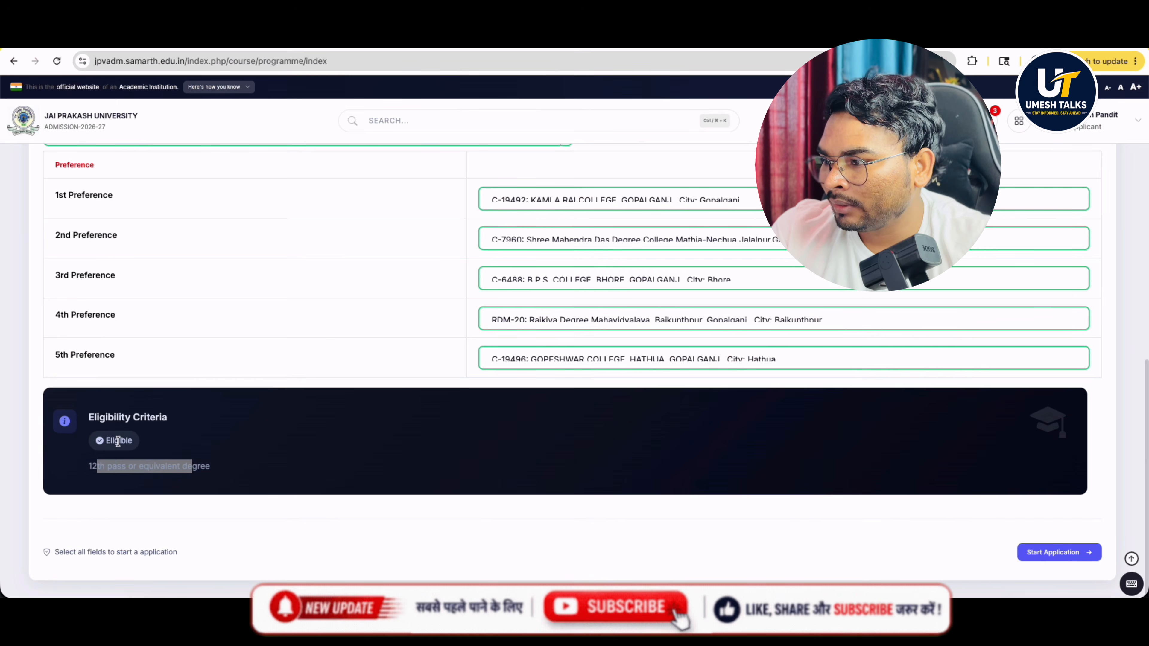
# Step: Start the application, review the programme and college preferences, and continue to the academic details
pyautogui.click(1054, 560)
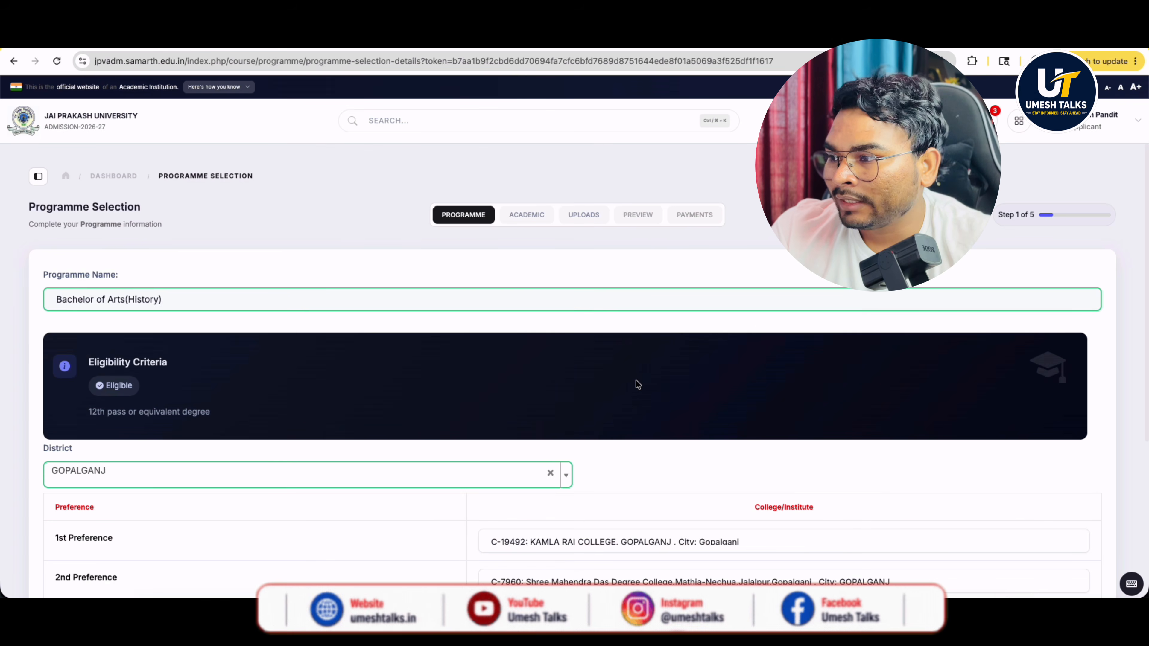
pyautogui.scroll(-3, 443, 421)
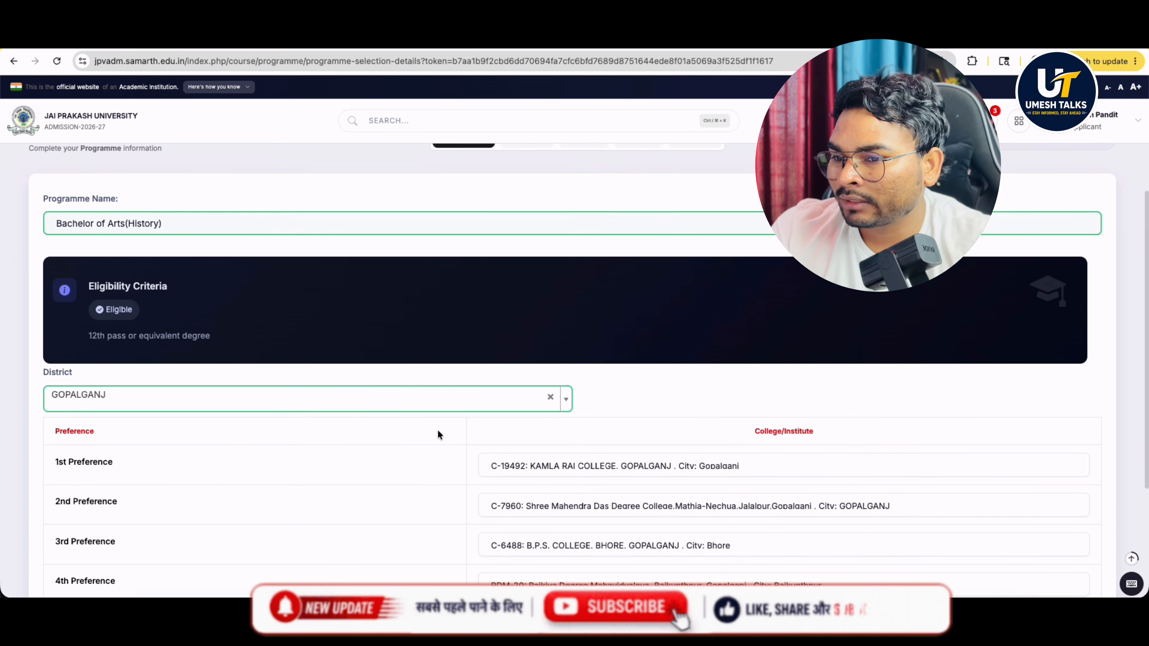
pyautogui.scroll(-3, 525, 405)
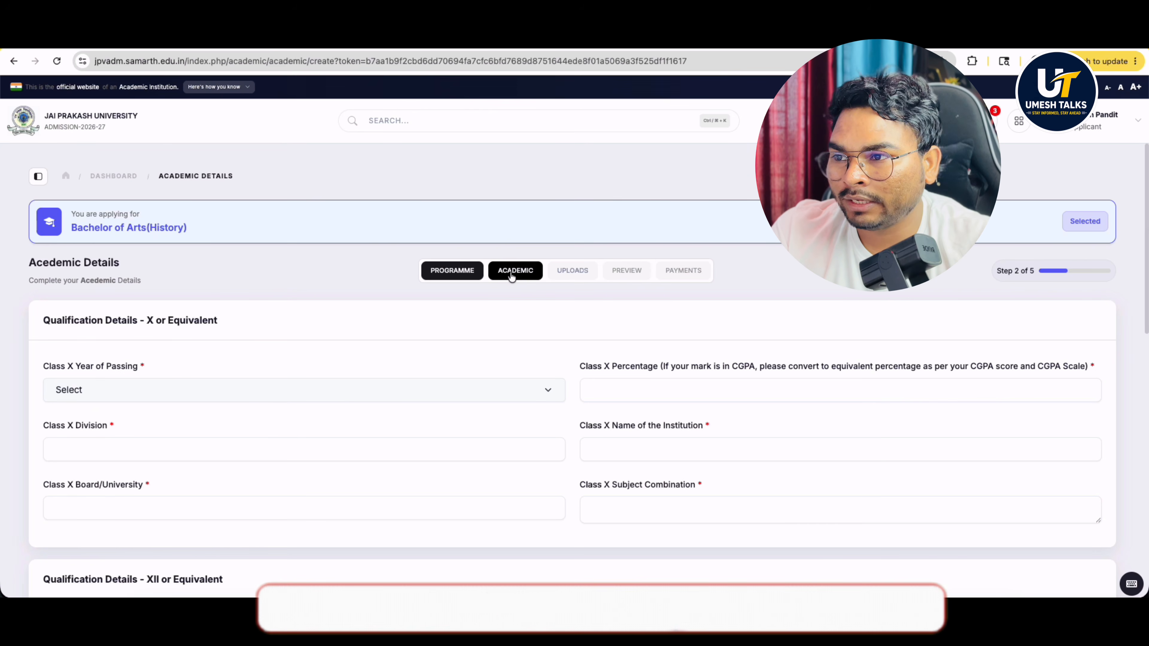
# Step: Set the Class X year of passing to 2023 and the Class X percentage to 60
pyautogui.scroll(-1, 410, 389)
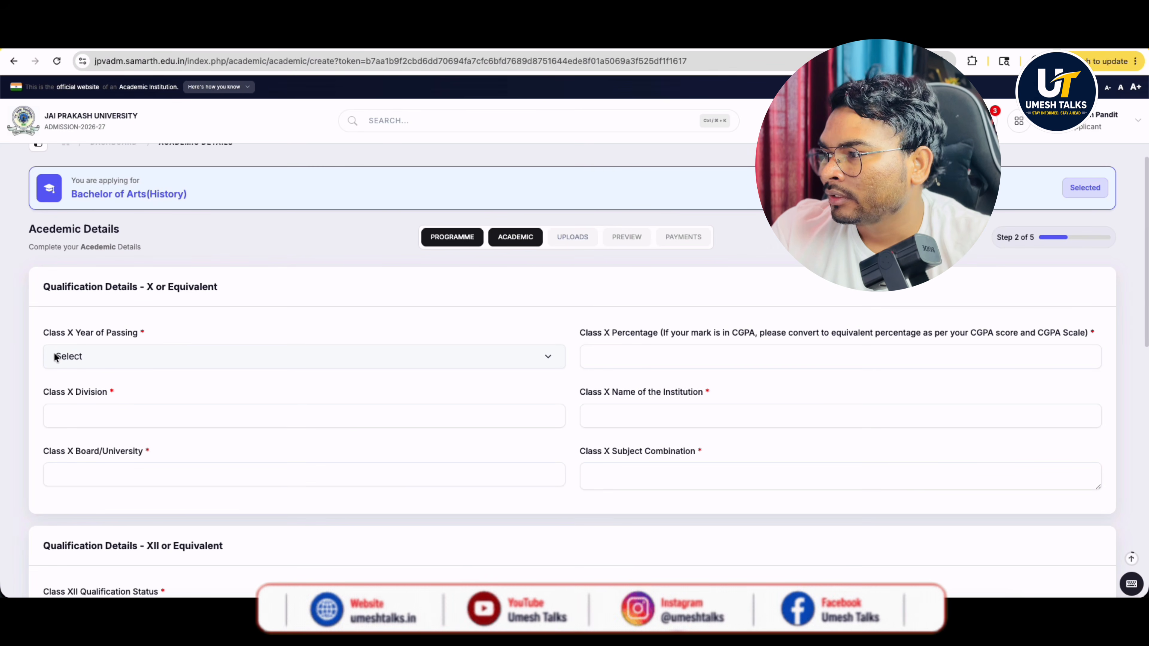
pyautogui.click(79, 352)
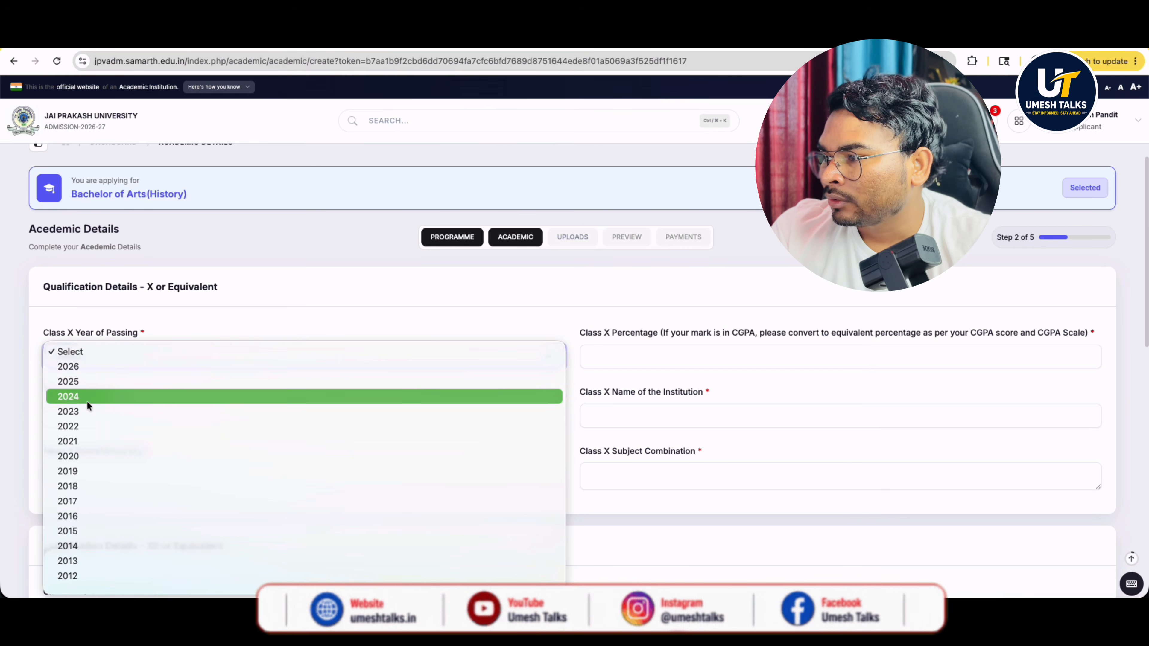
pyautogui.click(86, 410)
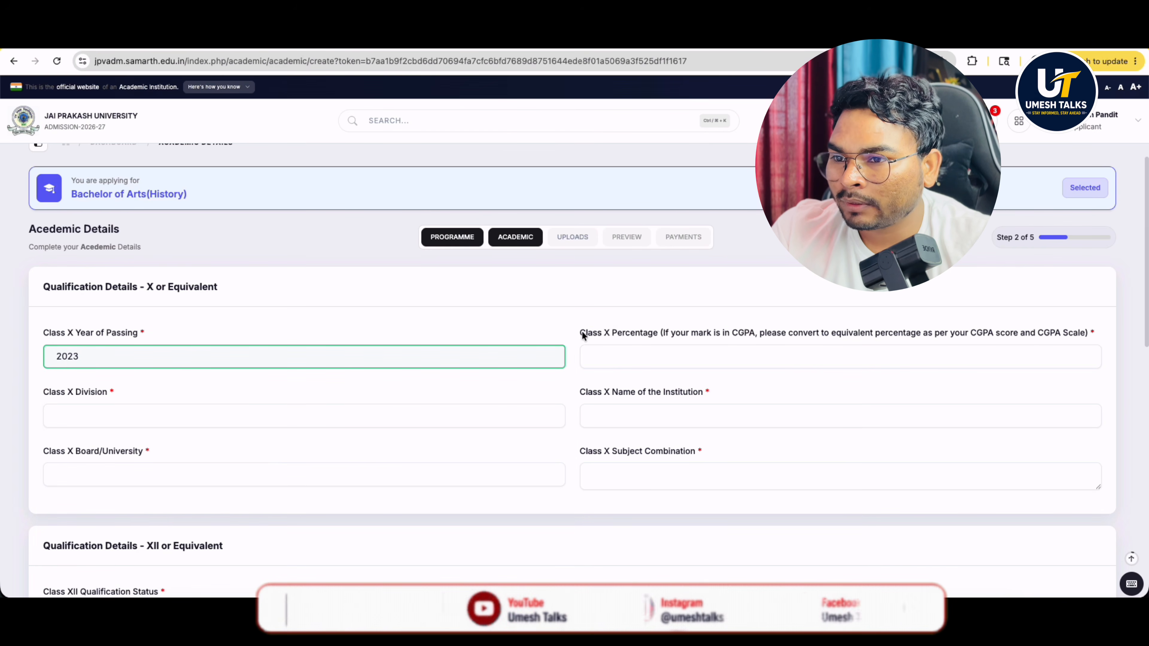
pyautogui.moveTo(581, 332); pyautogui.dragTo(620, 333)
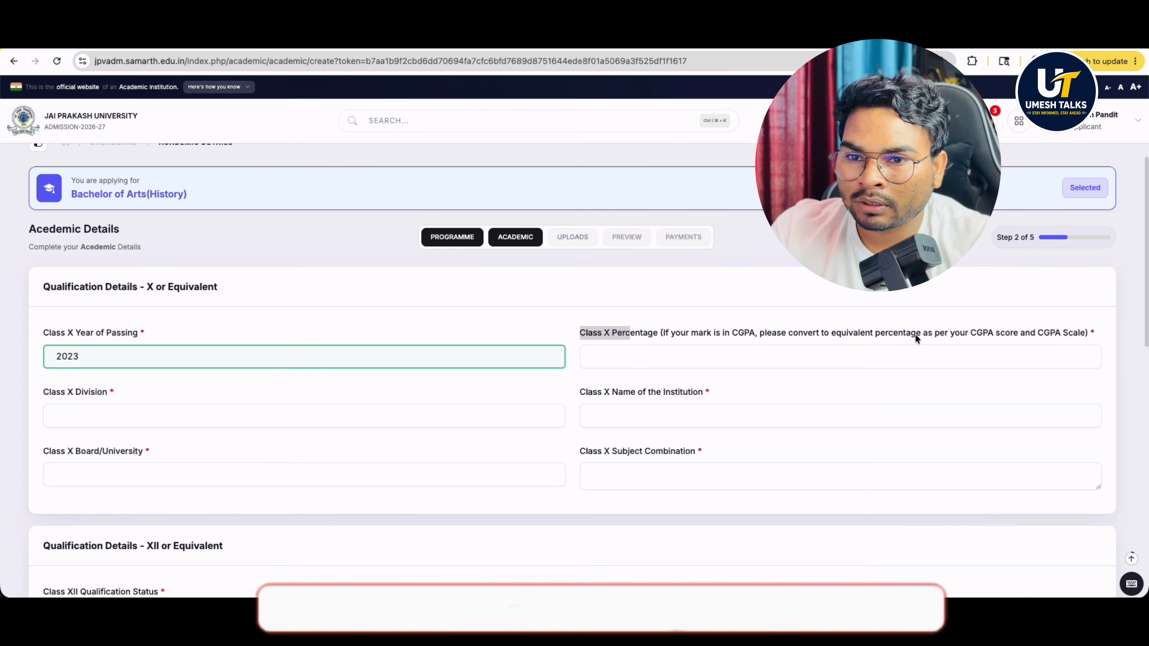
pyautogui.click(636, 362)
pyautogui.write('60')
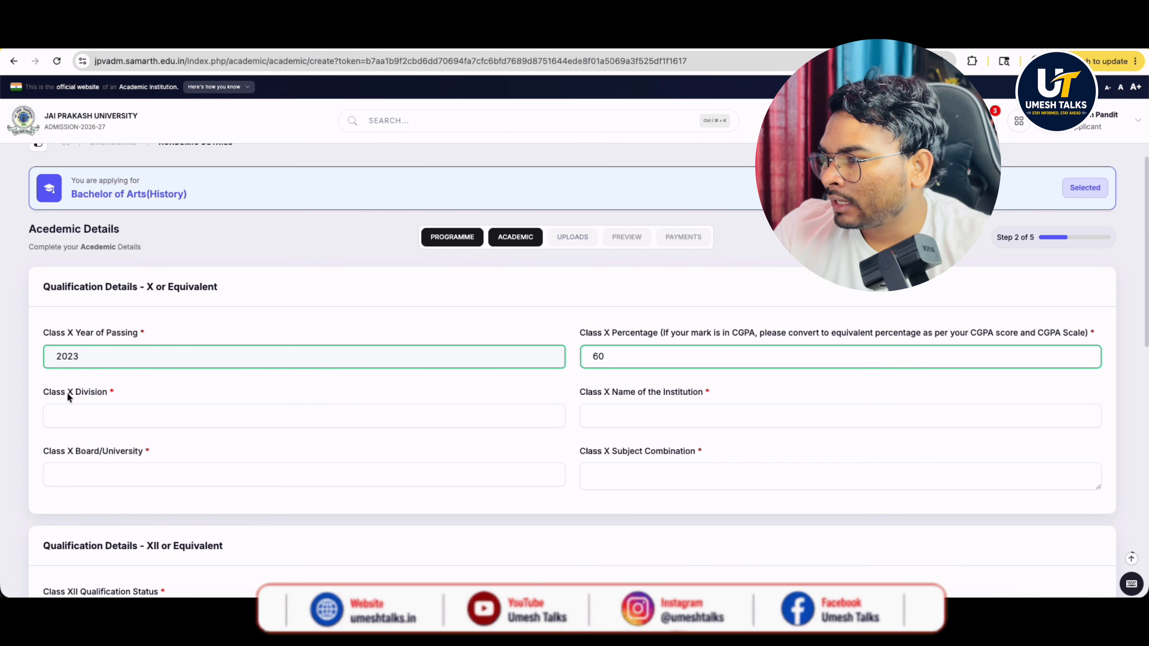
# Step: Enter 1st as the Class X division and DEMO as the name of the Class X institution
pyautogui.click(89, 416)
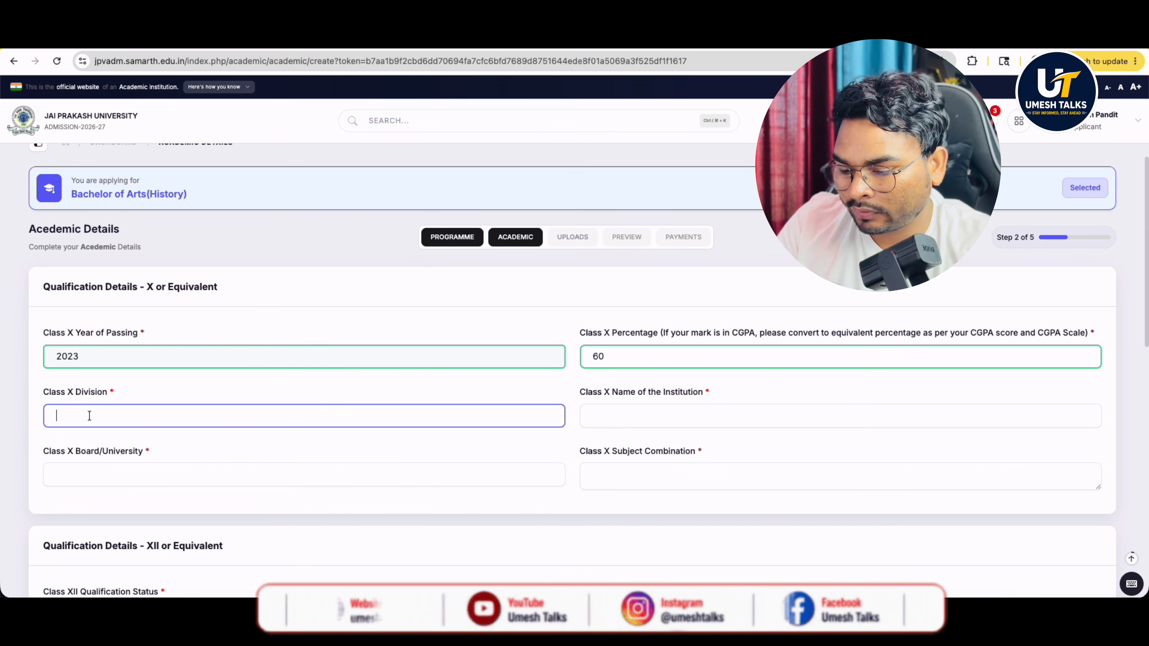
pyautogui.write('1st')
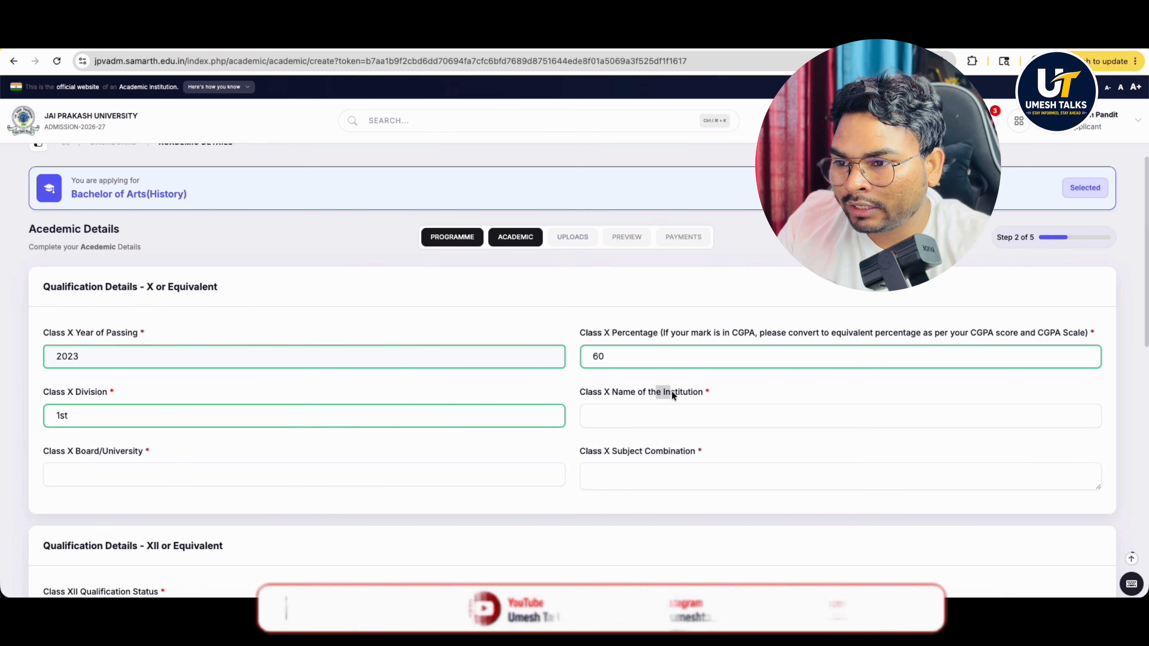
pyautogui.click(611, 419)
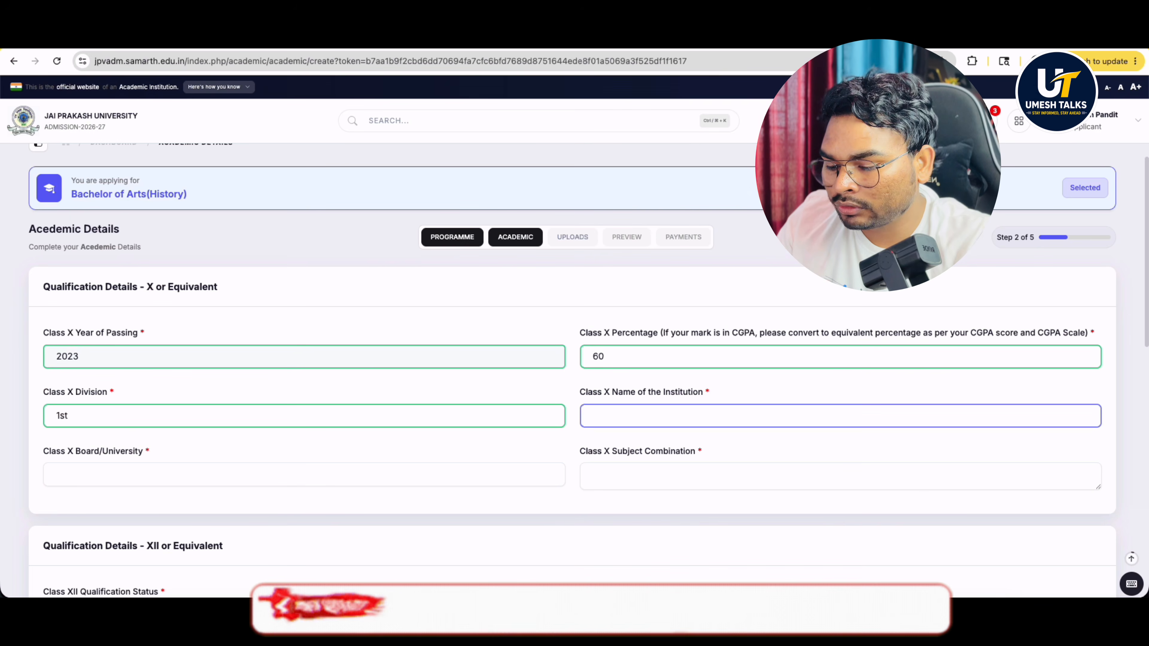
pyautogui.write('DEMO')
# Step: Enter BSEB as the Class X board and HND SNK ENG SC S MAT as the Class X subject combination
pyautogui.click(91, 481)
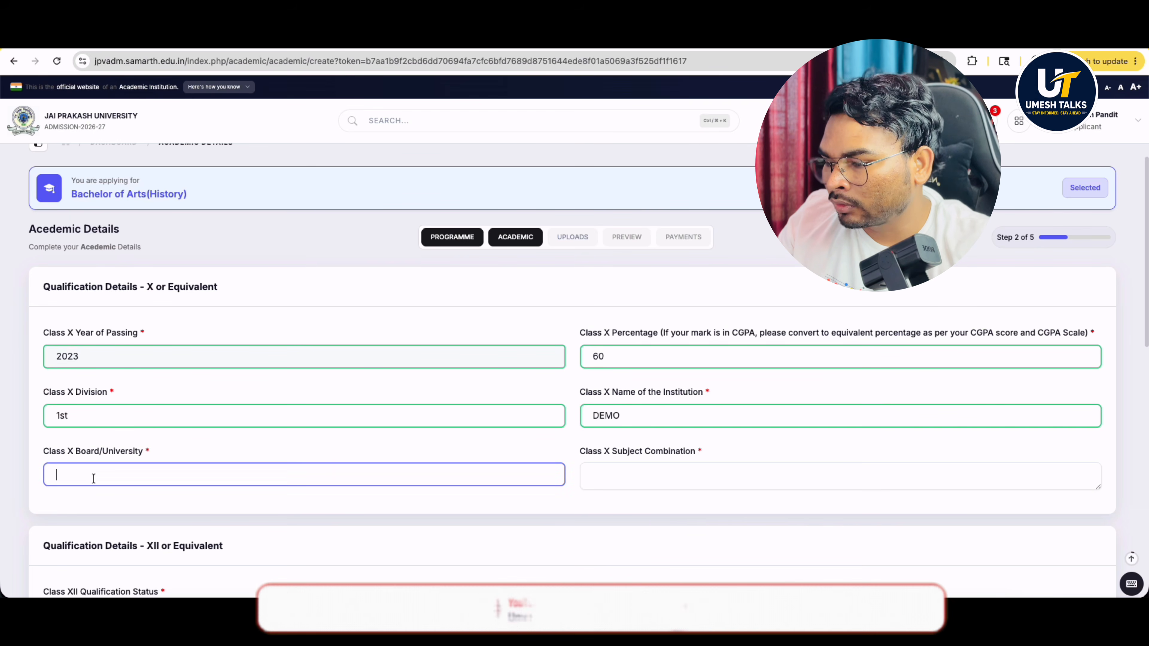
pyautogui.write('BS')
pyautogui.write('E')
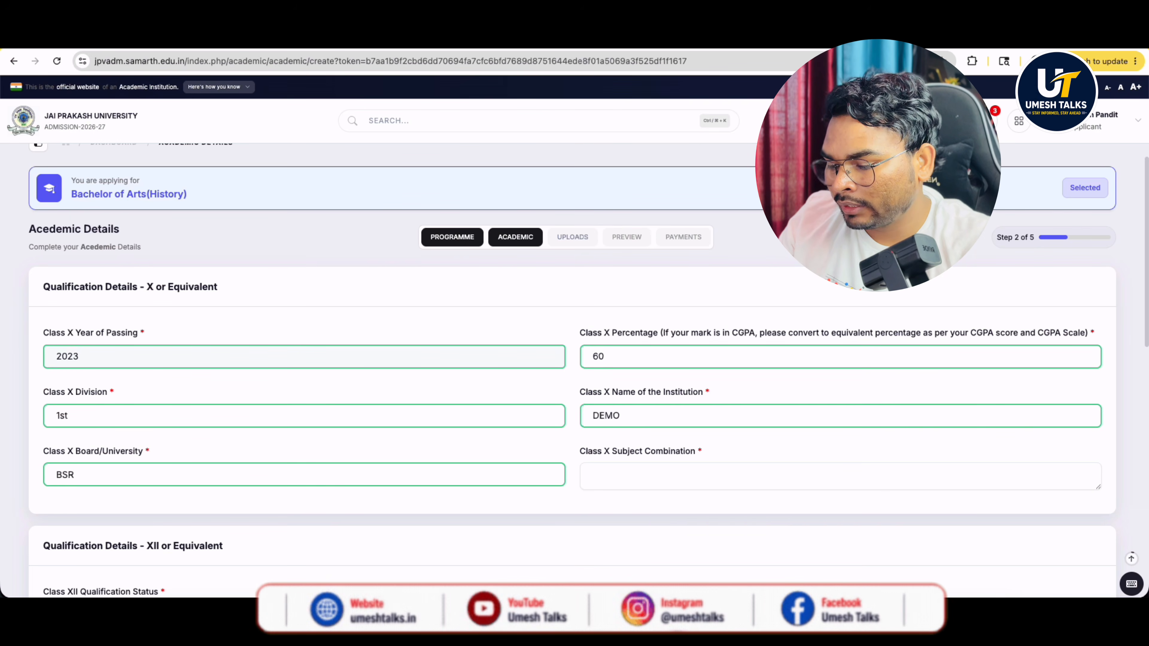
pyautogui.write('B')
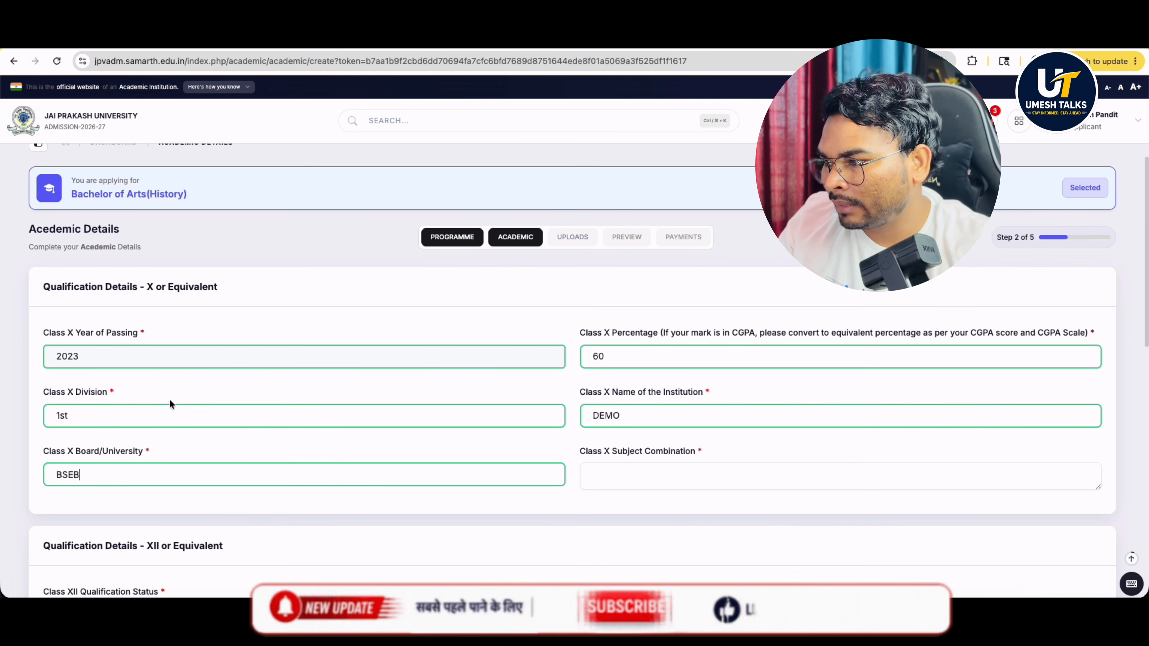
pyautogui.doubleClick(587, 453)
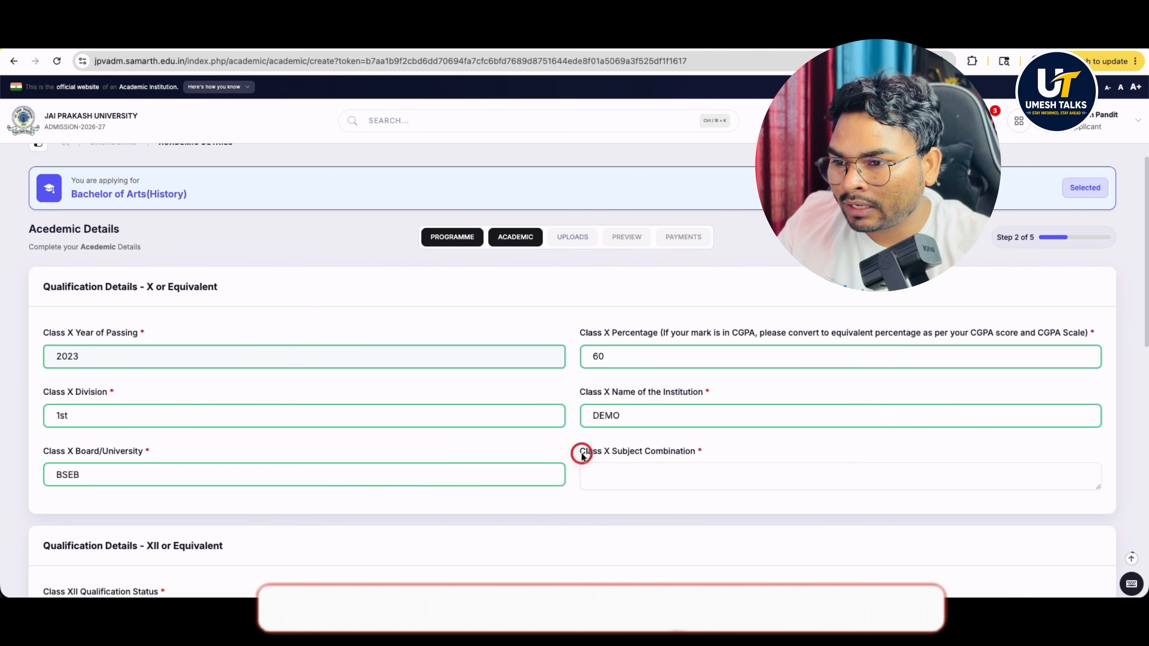
pyautogui.click(628, 478)
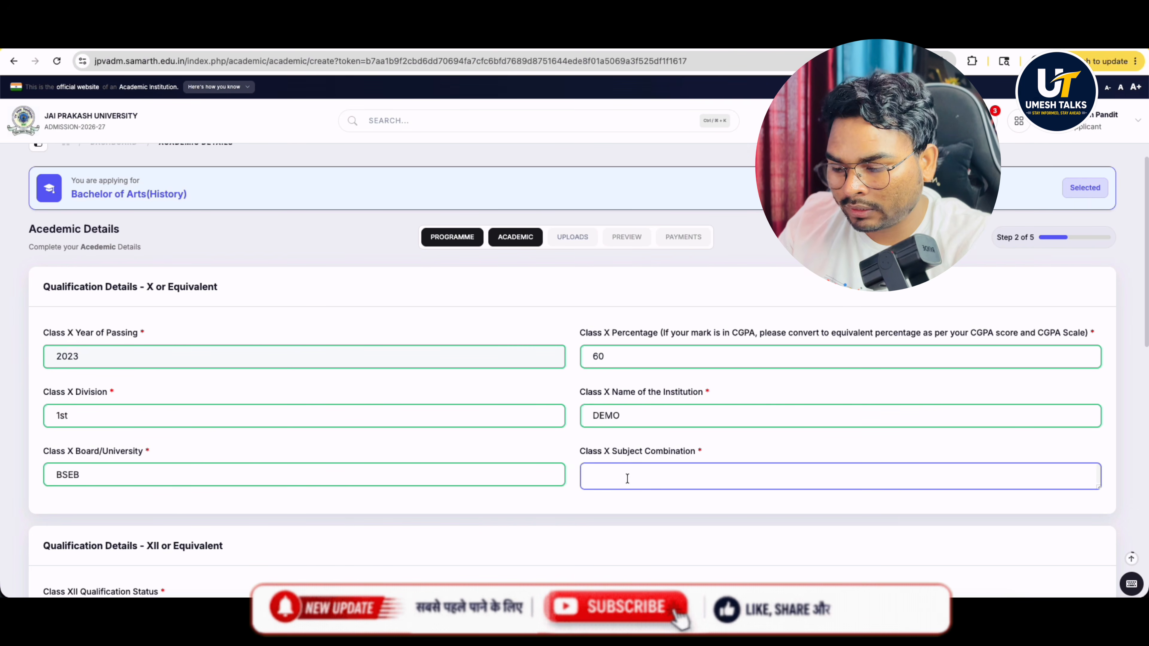
pyautogui.write('HND SNK ENG SC S ')
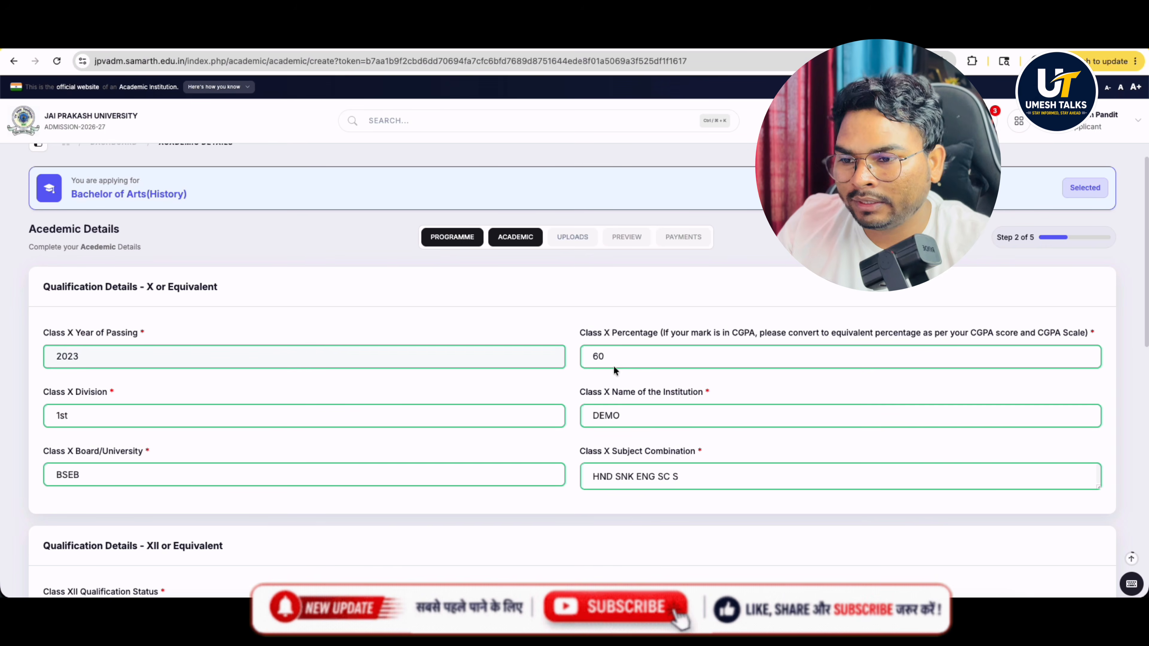
pyautogui.write('My')
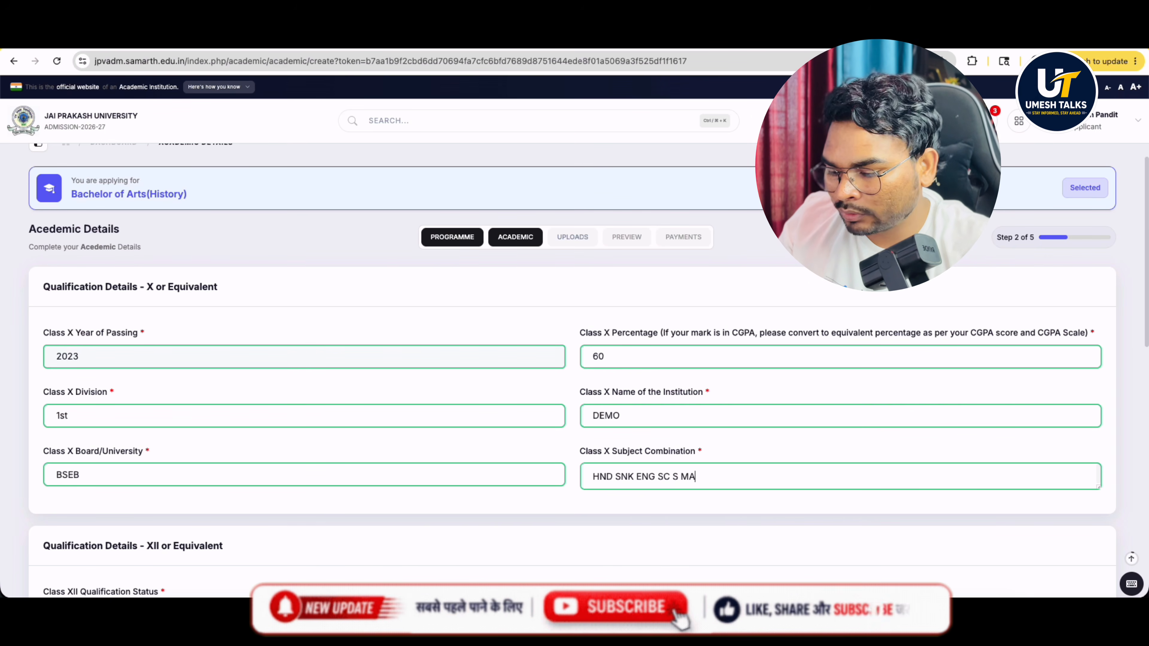
# Step: Set the Class XII qualification status to Passed and open the choices for the XII year of passing
pyautogui.scroll(-5, 343, 497)
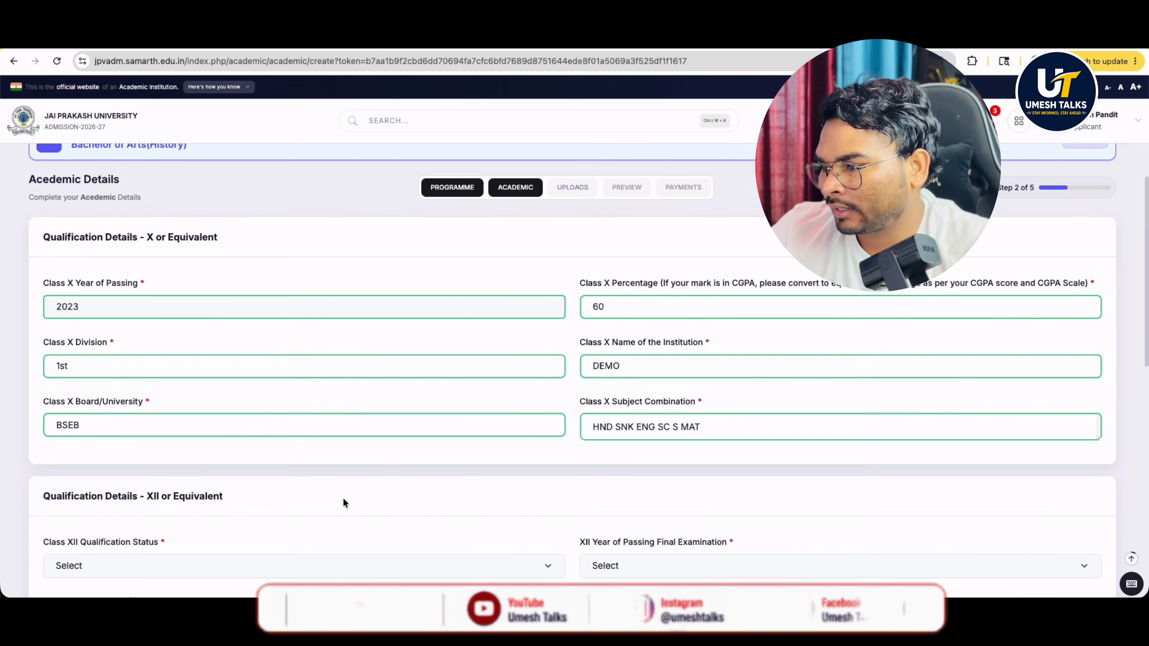
pyautogui.click(123, 358)
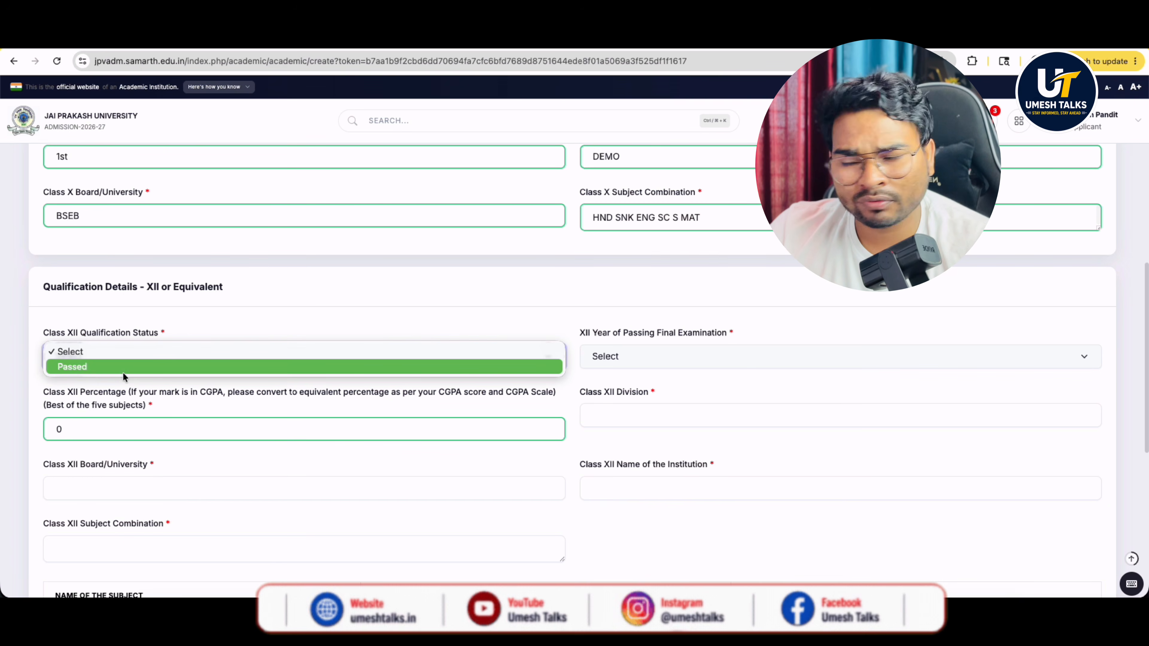
pyautogui.click(123, 367)
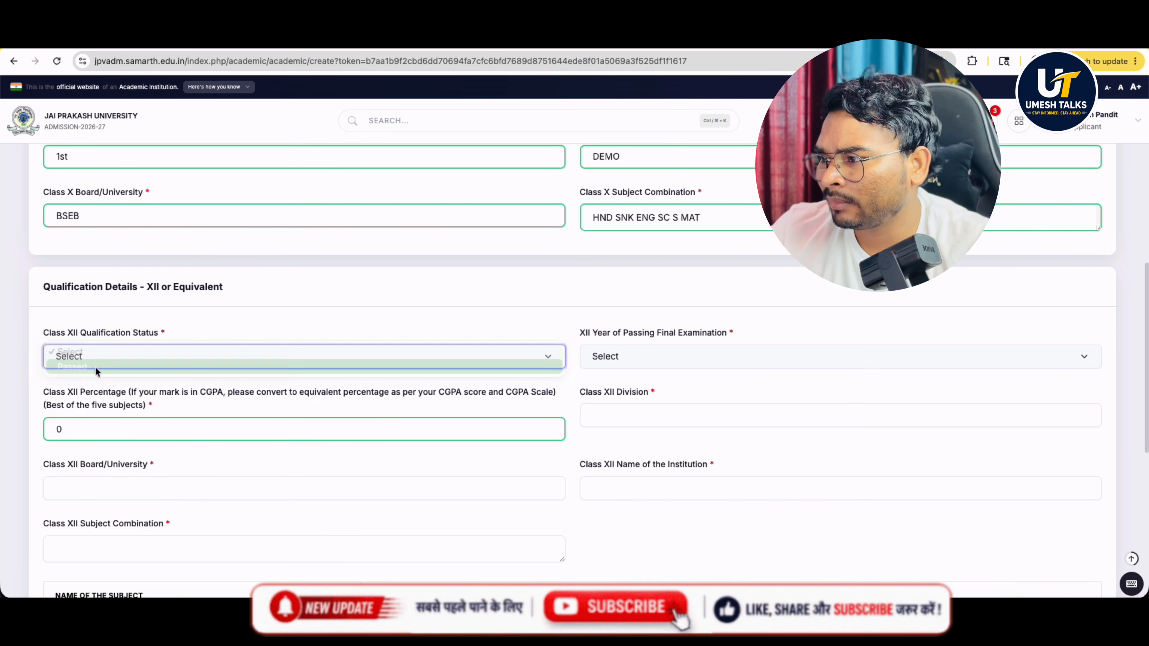
pyautogui.click(632, 356)
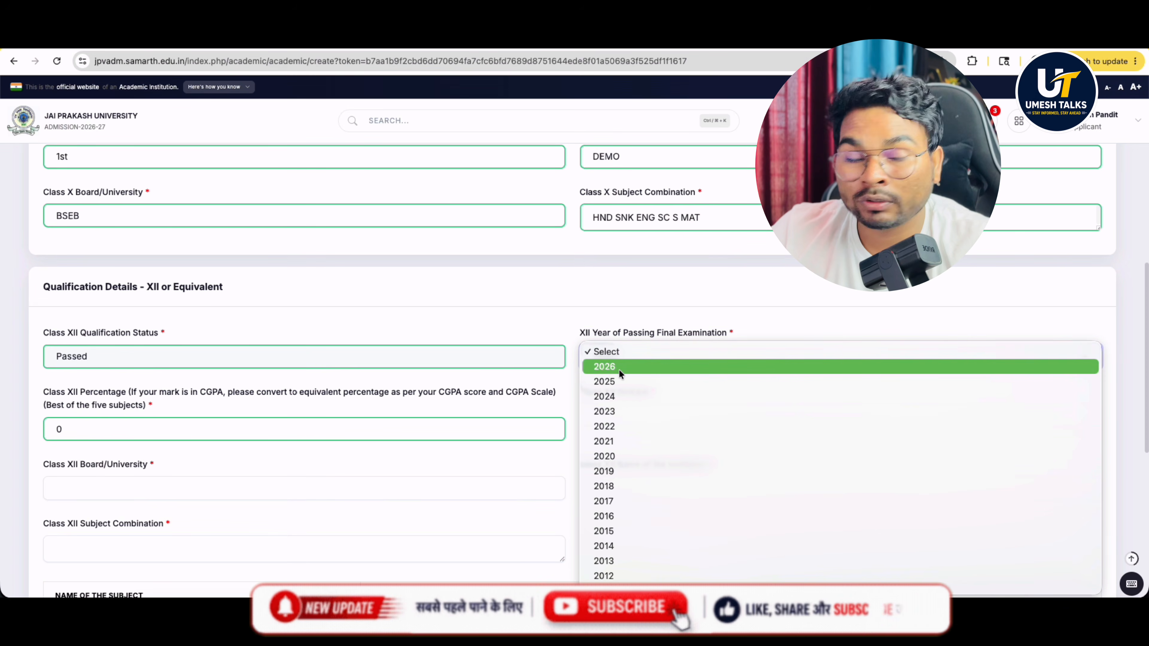
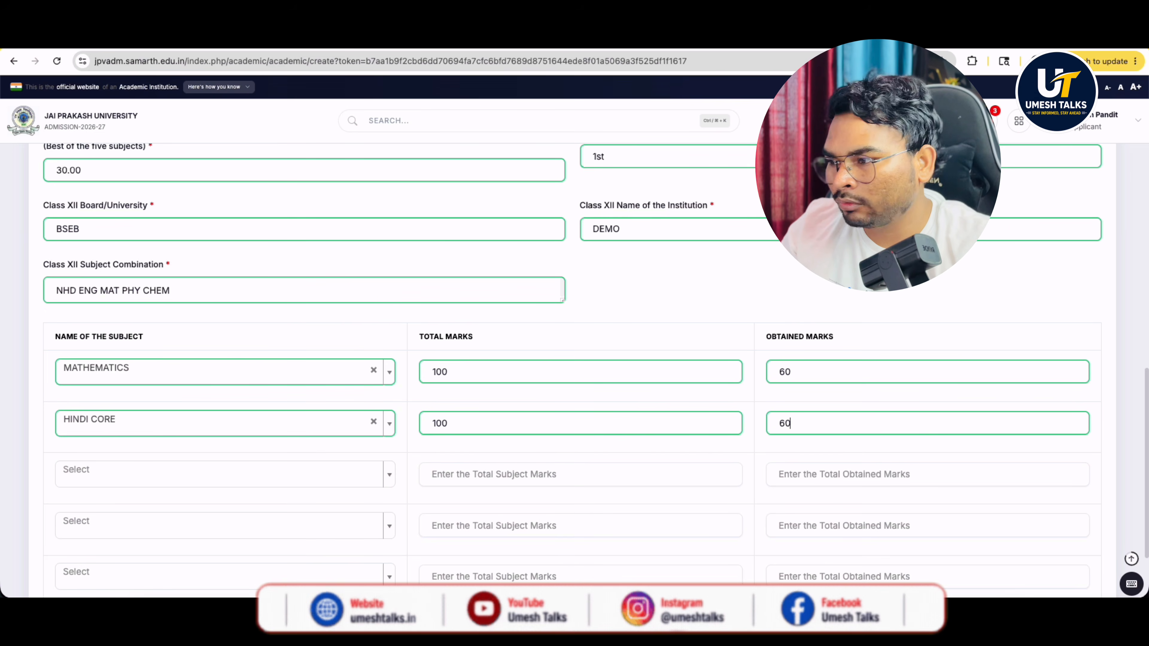
# Step: Add CHEMISTRY as the third Class XII subject with 100 total marks and 60 obtained marks
pyautogui.click(75, 469)
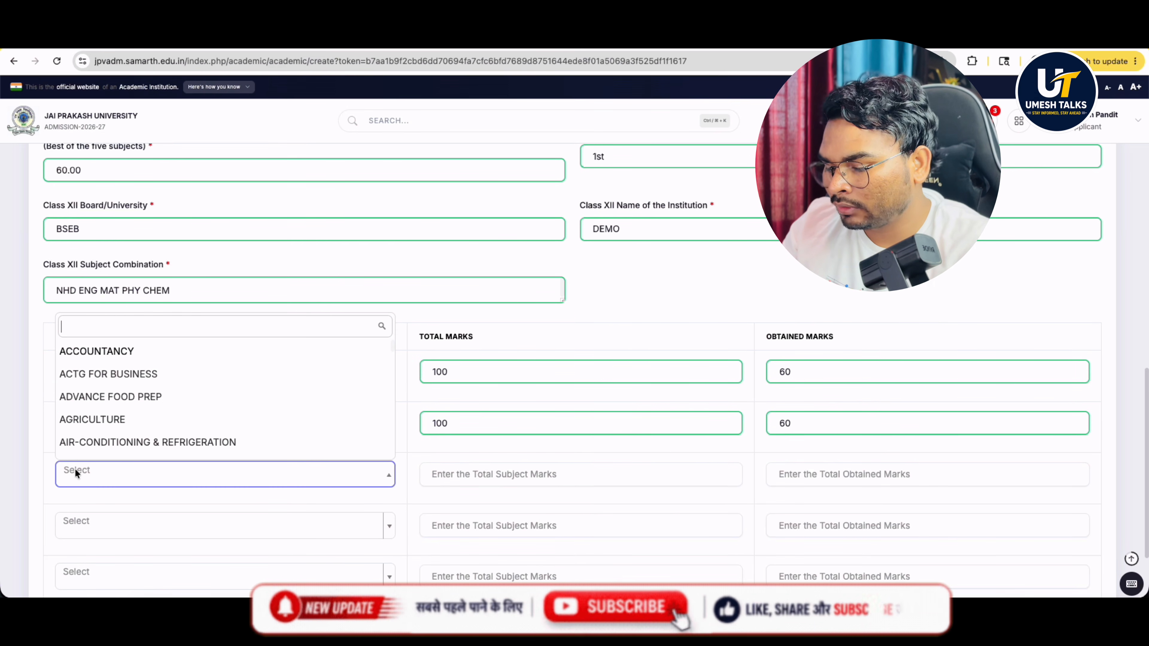
pyautogui.write('chem')
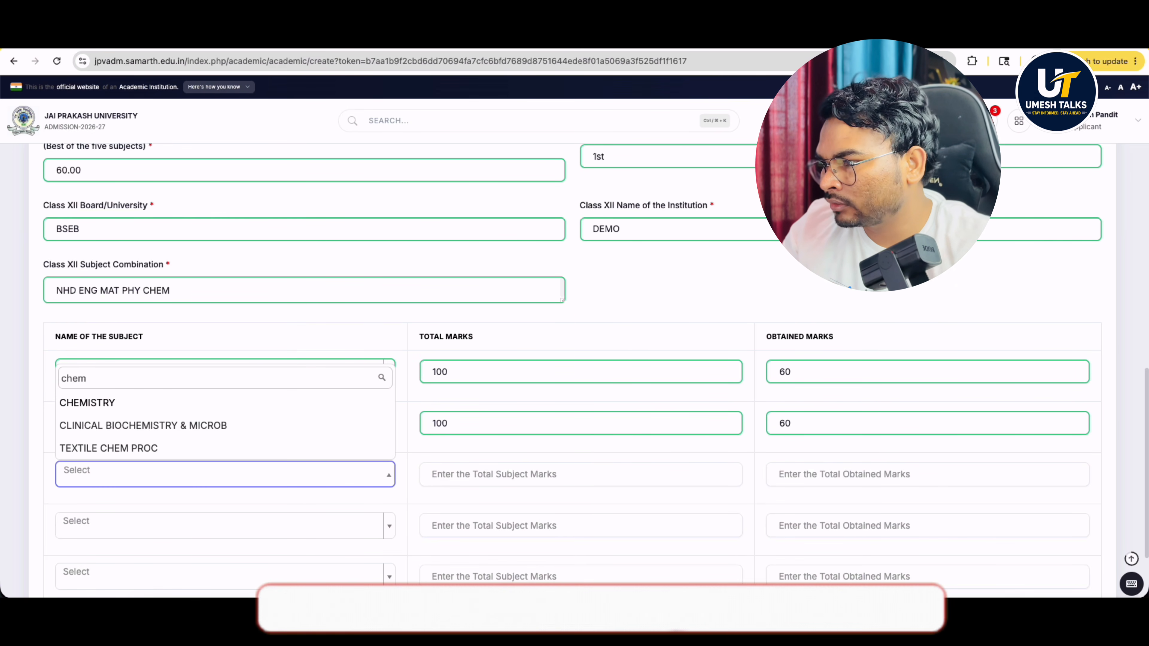
pyautogui.click(84, 402)
pyautogui.click(485, 471)
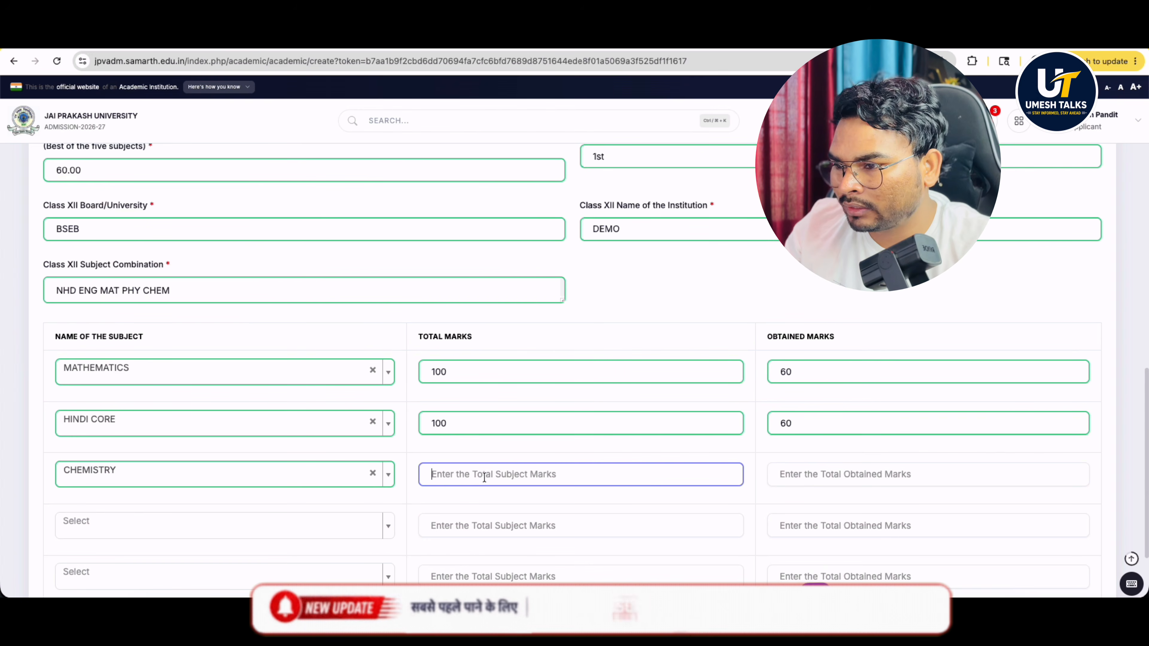
pyautogui.write('4')
pyautogui.press('BackSpace')
pyautogui.write('100')
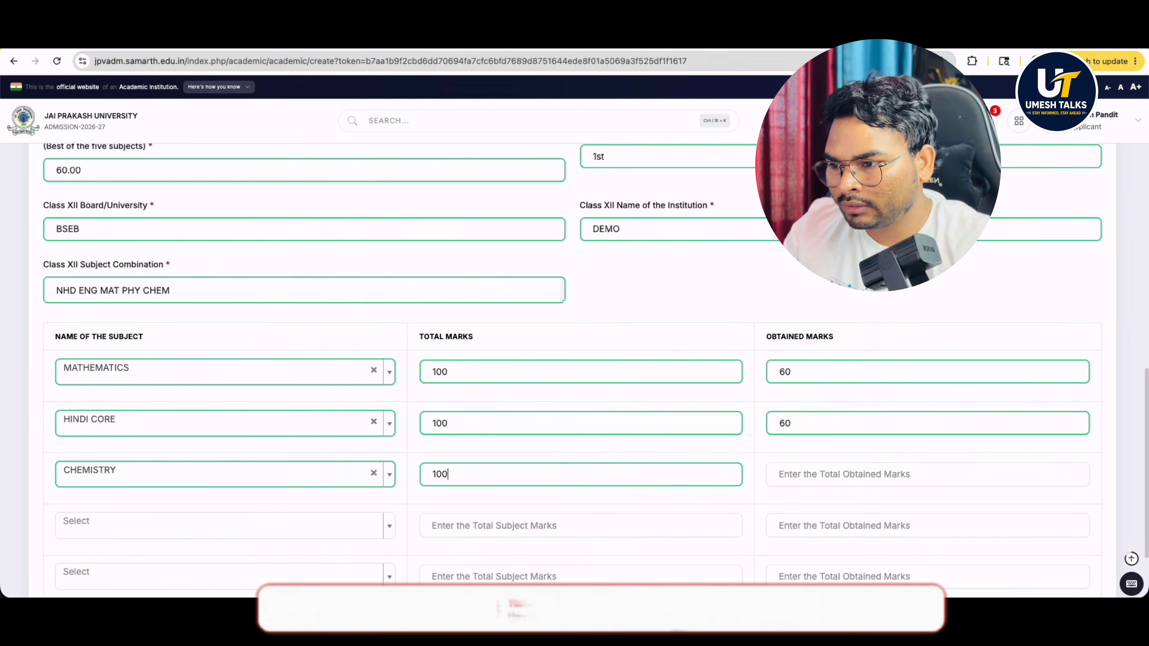
pyautogui.click(796, 467)
pyautogui.write('60')
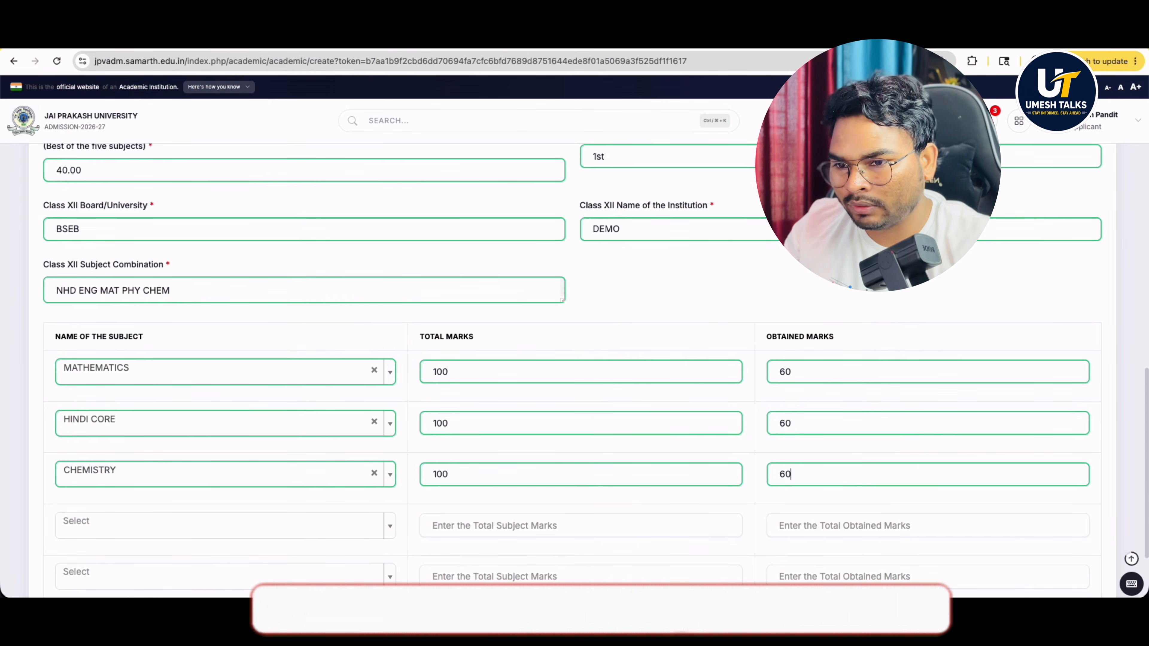
# Step: Add PHYSICS as the fourth Class XII subject with 100 total marks and 70 obtained marks
pyautogui.click(104, 526)
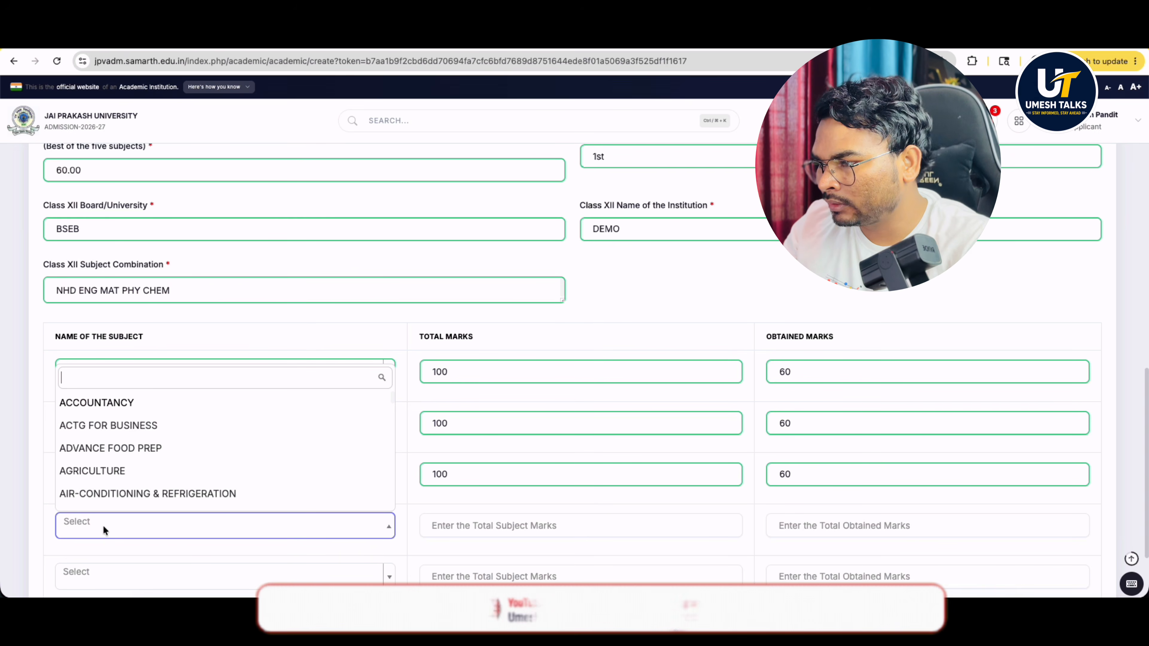
pyautogui.write('ogy')
pyautogui.press('BackSpace')
pyautogui.press('BackSpace')
pyautogui.press('BackSpace')
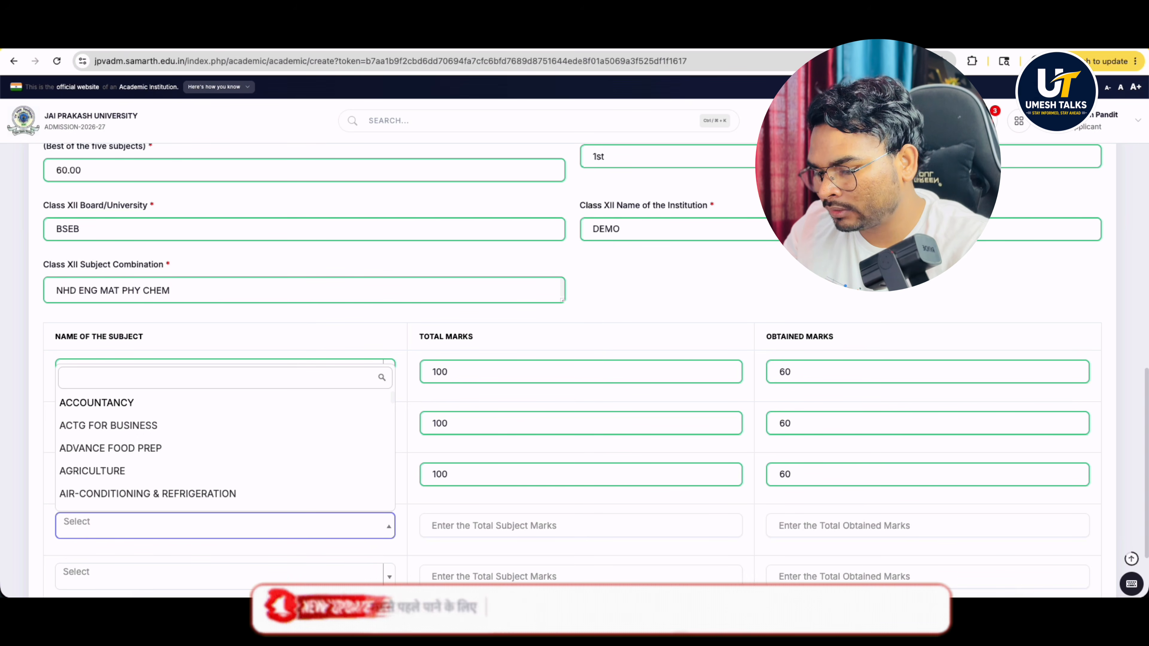
pyautogui.write('phys')
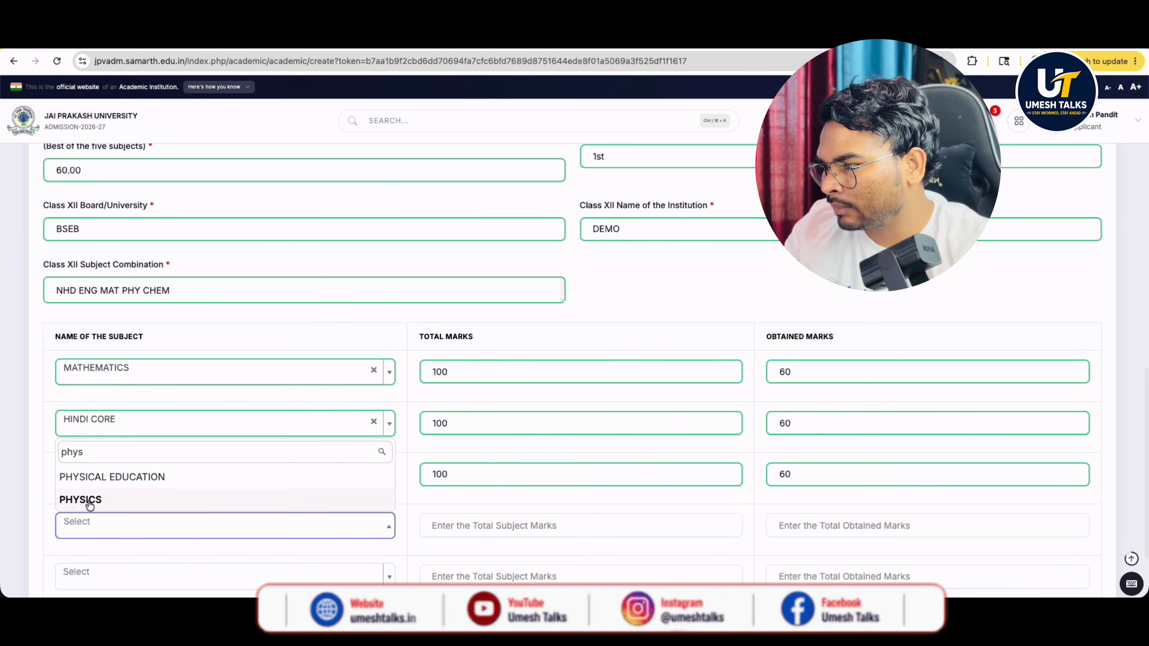
pyautogui.click(90, 500)
pyautogui.press('Tab')
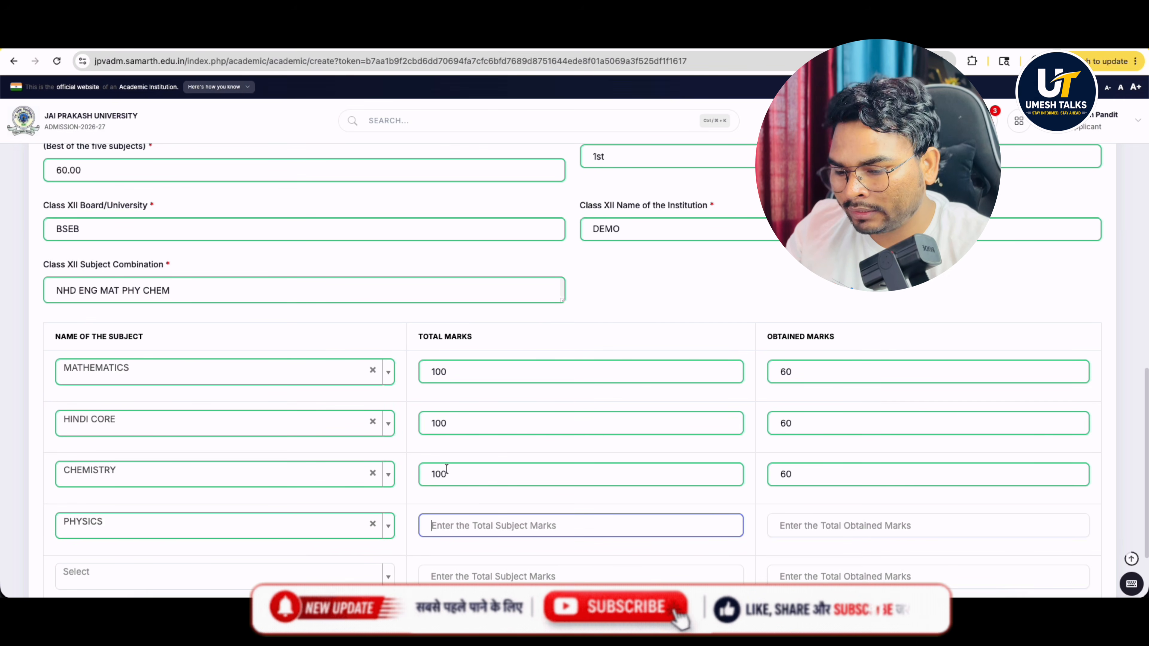
pyautogui.write('100')
pyautogui.click(797, 527)
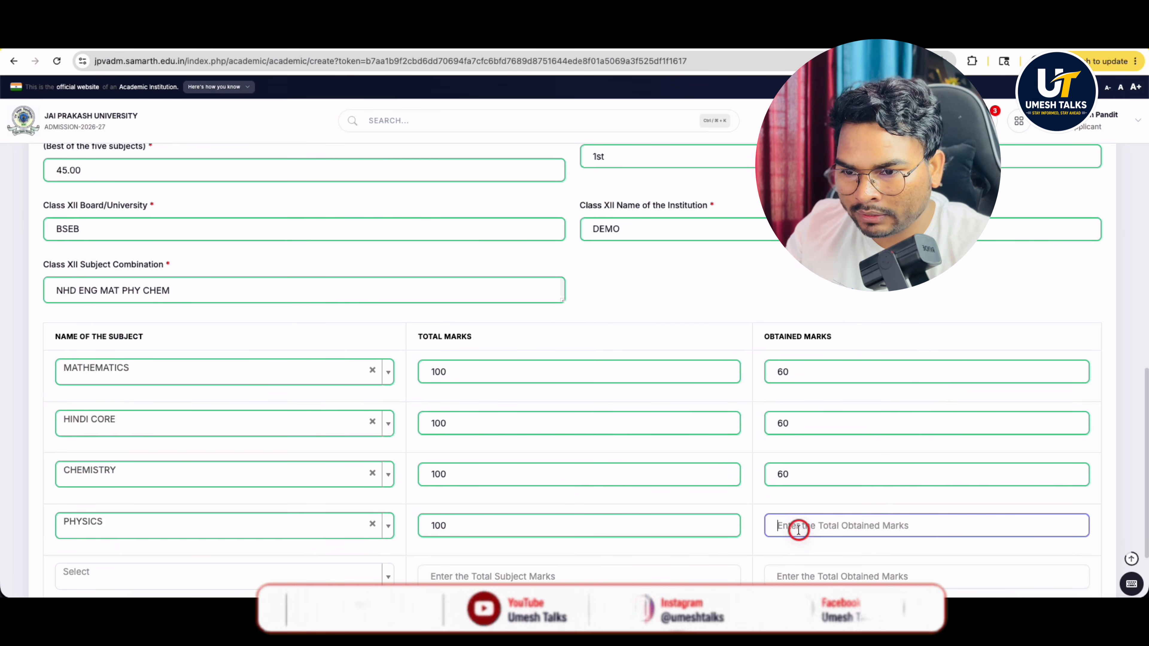
pyautogui.write('70')
# Step: Add ENGLISH CORE as the fifth Class XII subject with 100 total marks and 60 obtained marks
pyautogui.scroll(-3, 701, 400)
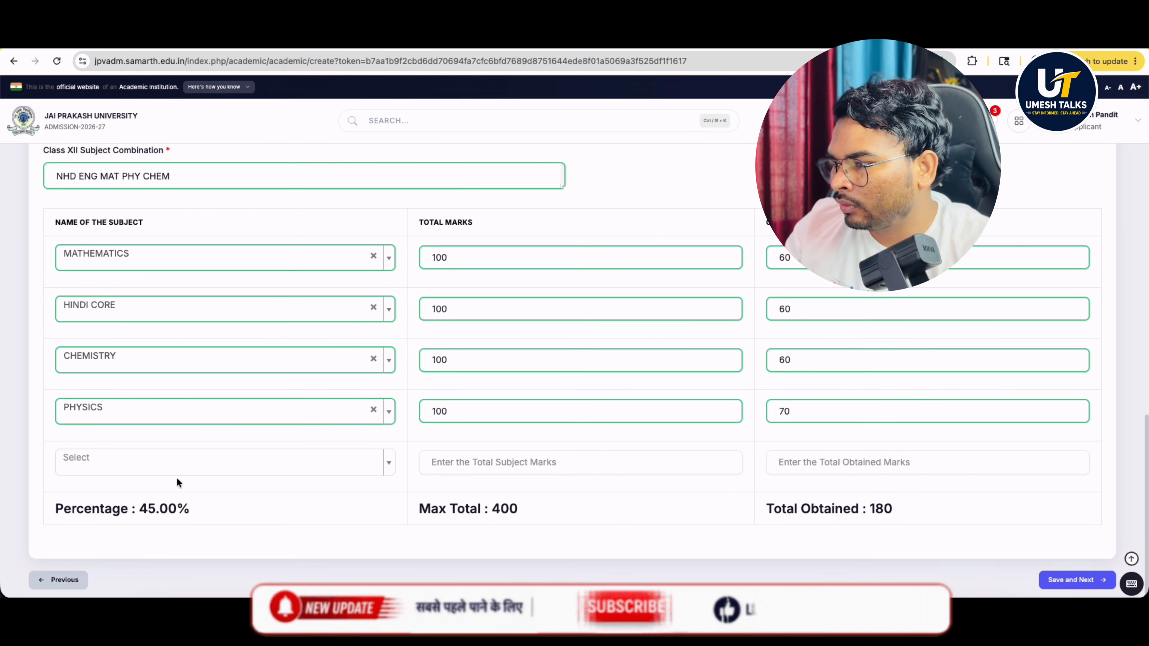
pyautogui.click(121, 466)
pyautogui.write('eng')
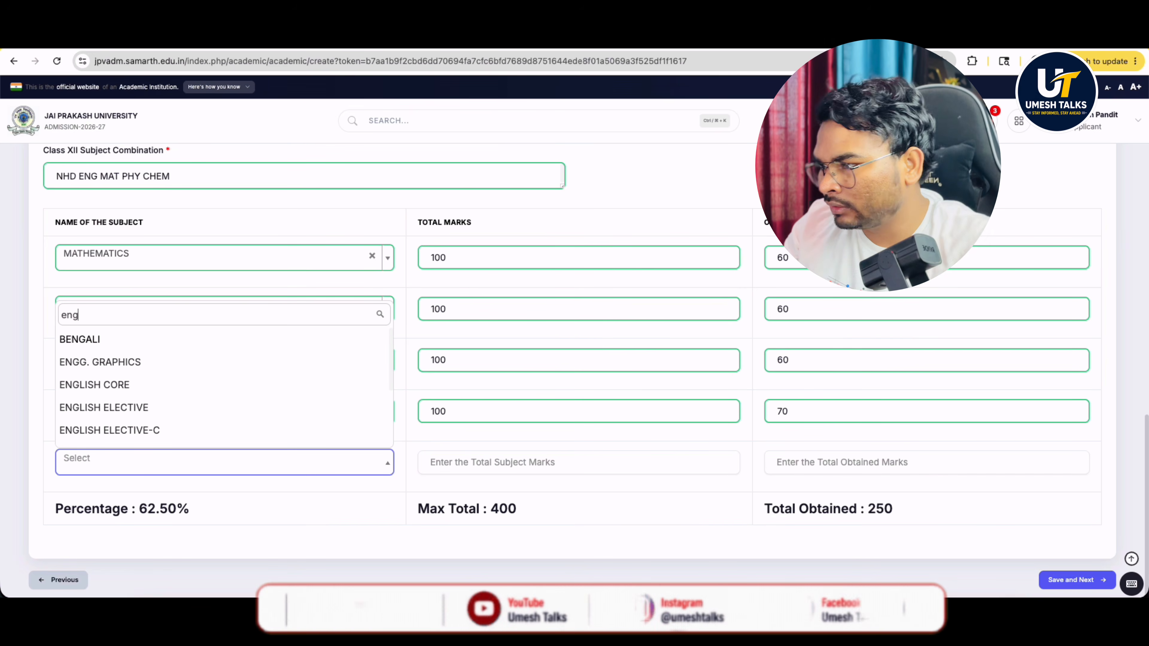
pyautogui.click(98, 385)
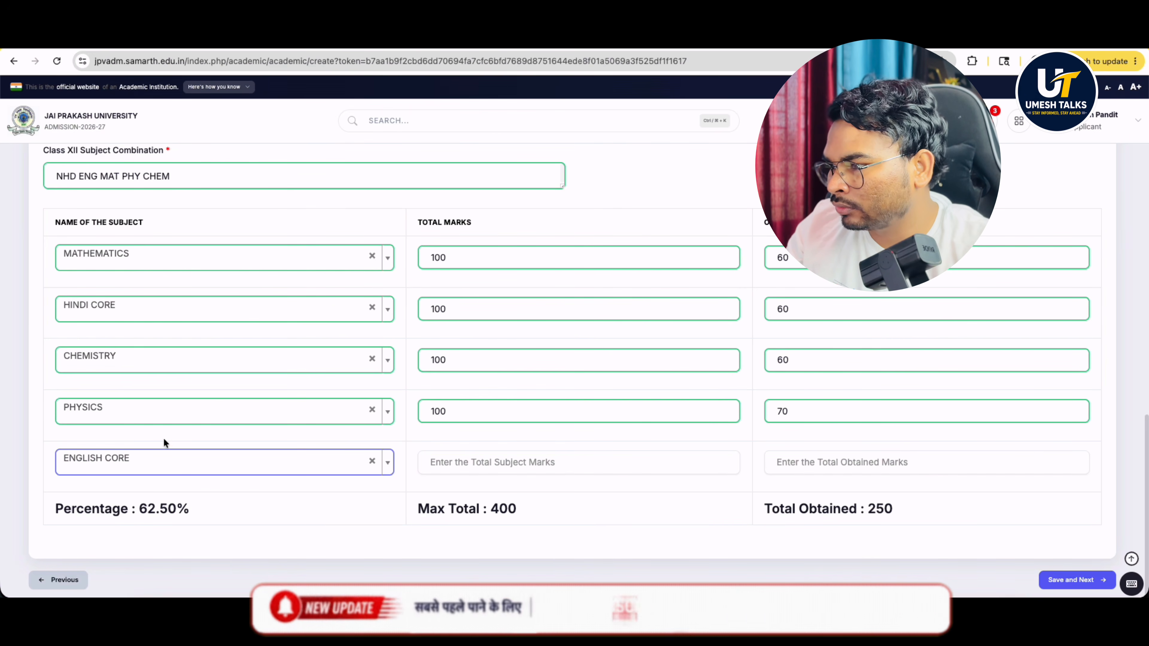
pyautogui.click(470, 455)
pyautogui.write('100')
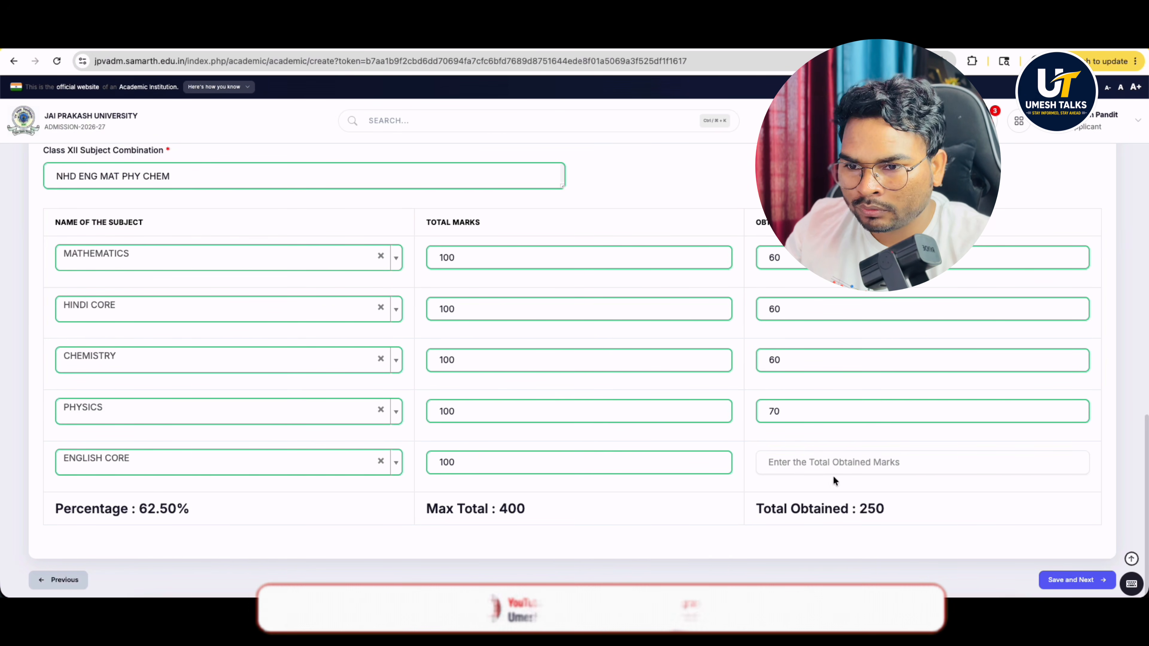
pyautogui.press('Tab')
pyautogui.write('6')
# Step: Check the calculated Class XII percentage, maximum total and total obtained, and save the academic details
pyautogui.click(779, 504)
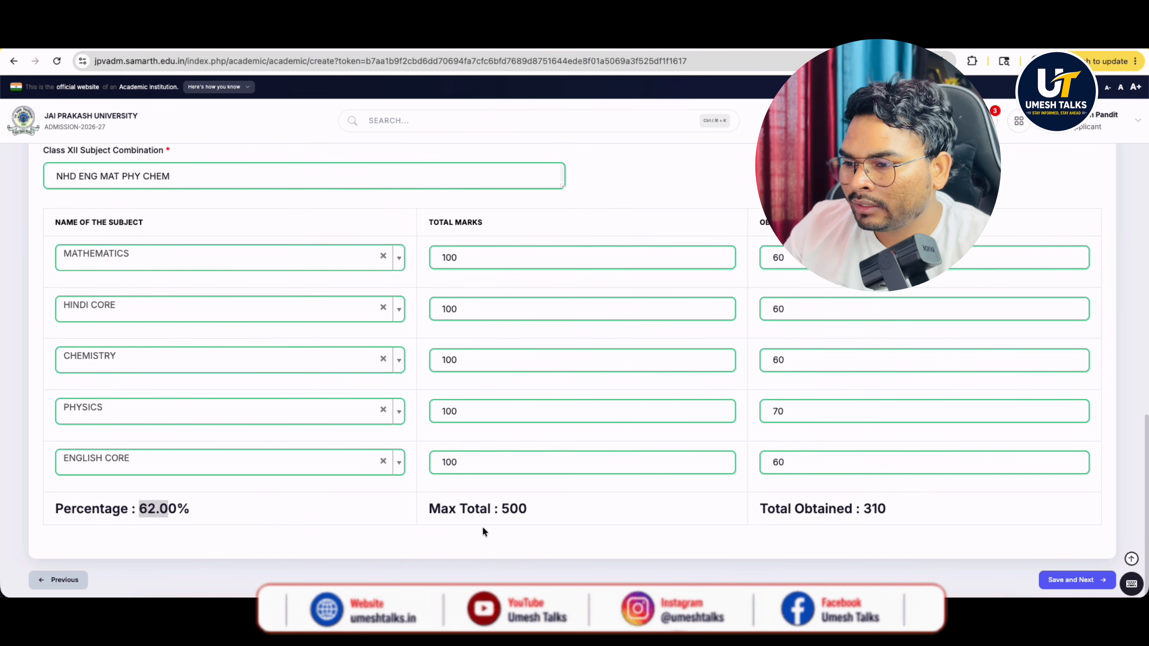
pyautogui.click(444, 509)
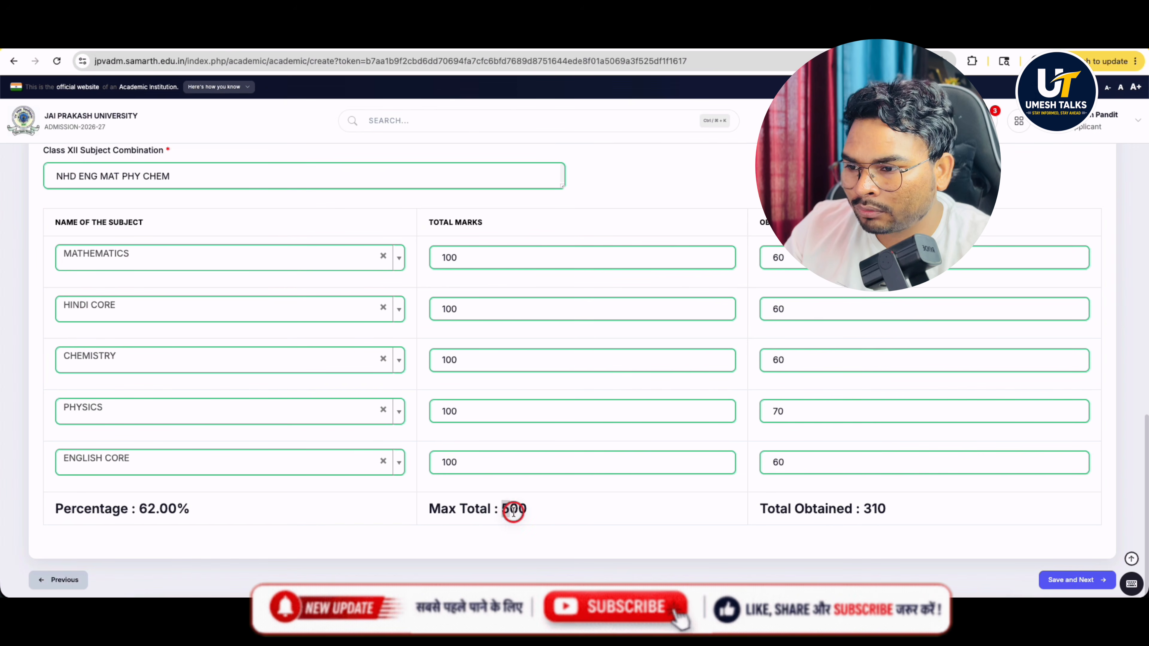
pyautogui.moveTo(856, 509); pyautogui.dragTo(886, 511)
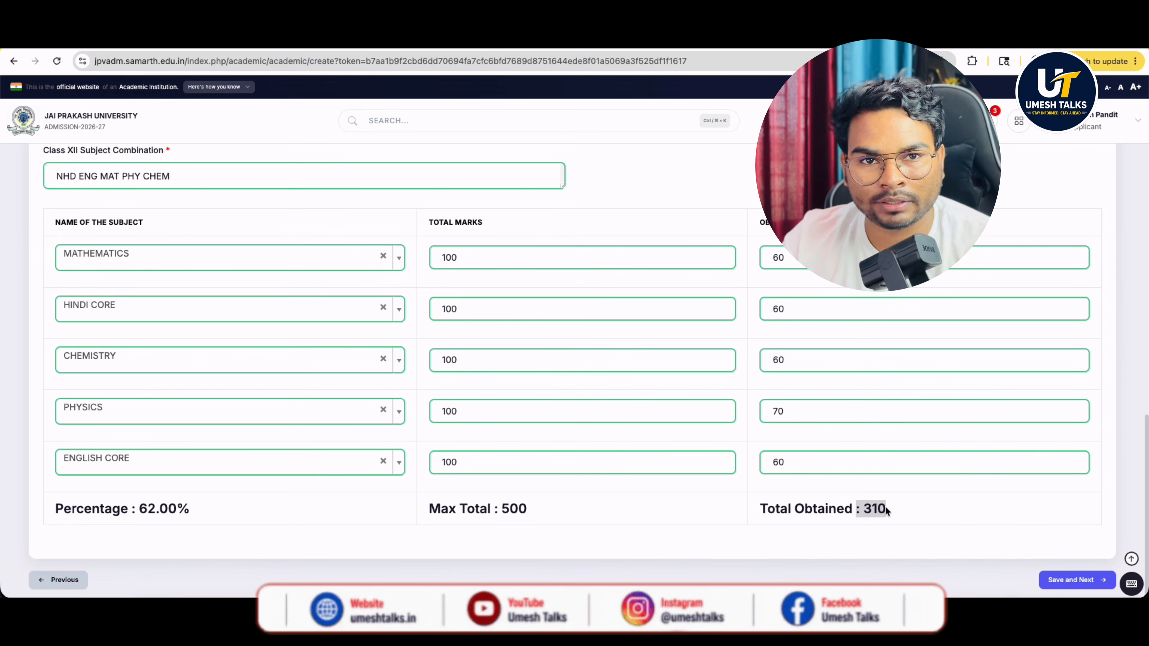
pyautogui.scroll(-1, 899, 496)
pyautogui.click(1043, 573)
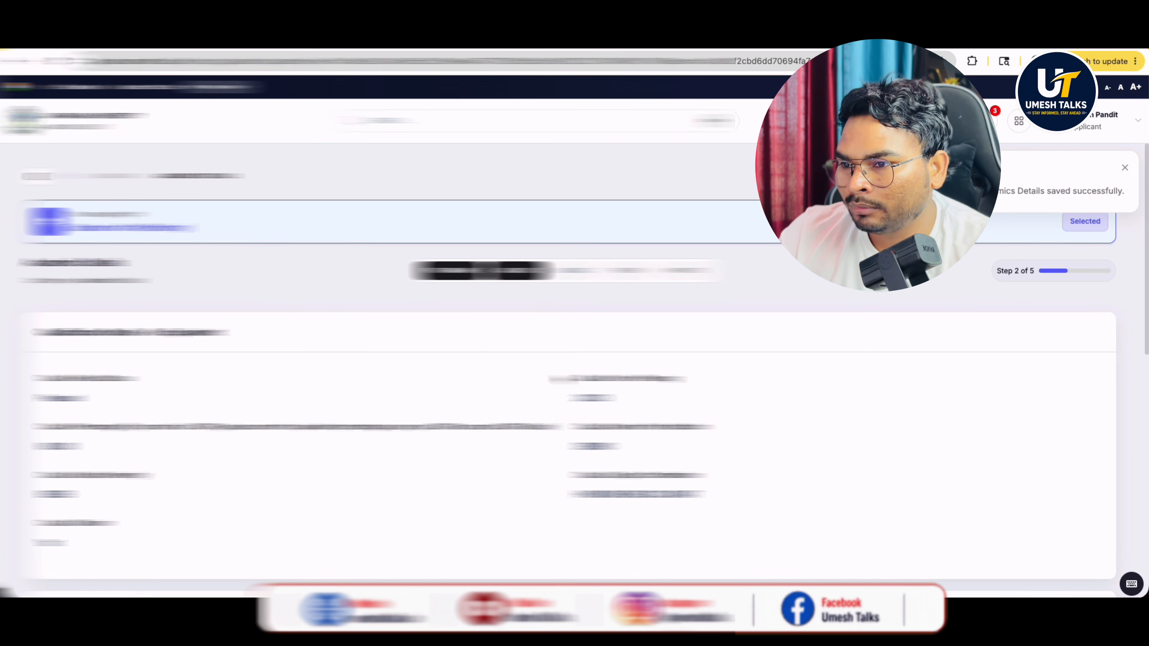
# Step: Review the saved Class X and Class XII qualification details and continue to the document uploads
pyautogui.scroll(-5, 575, 389)
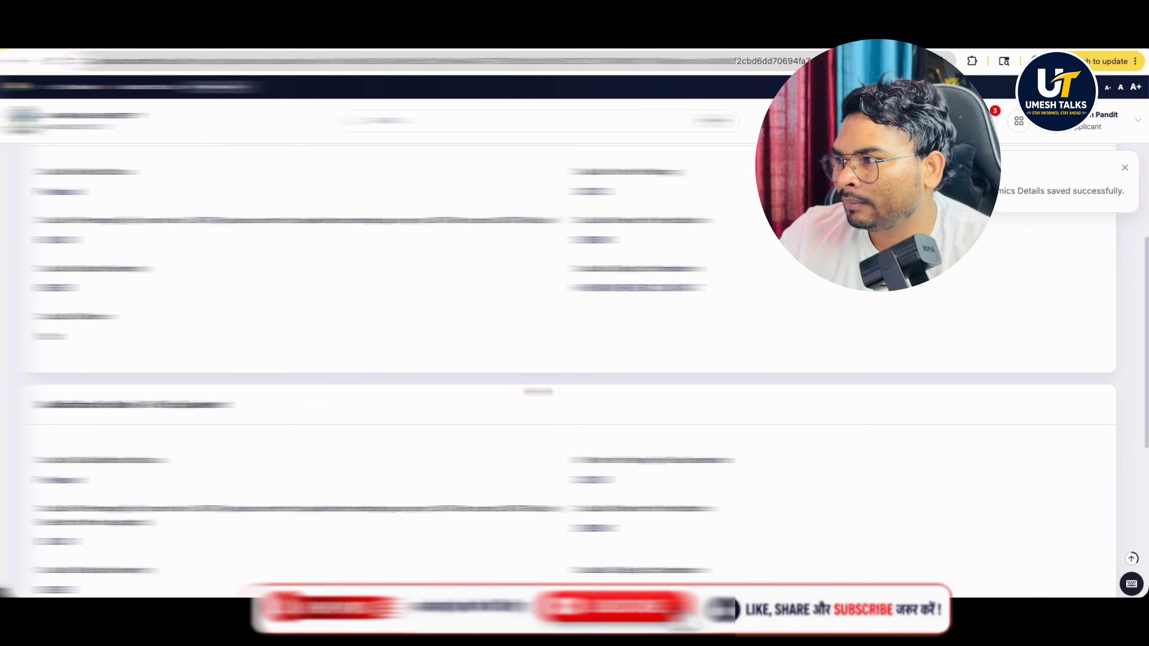
pyautogui.scroll(-7, 575, 389)
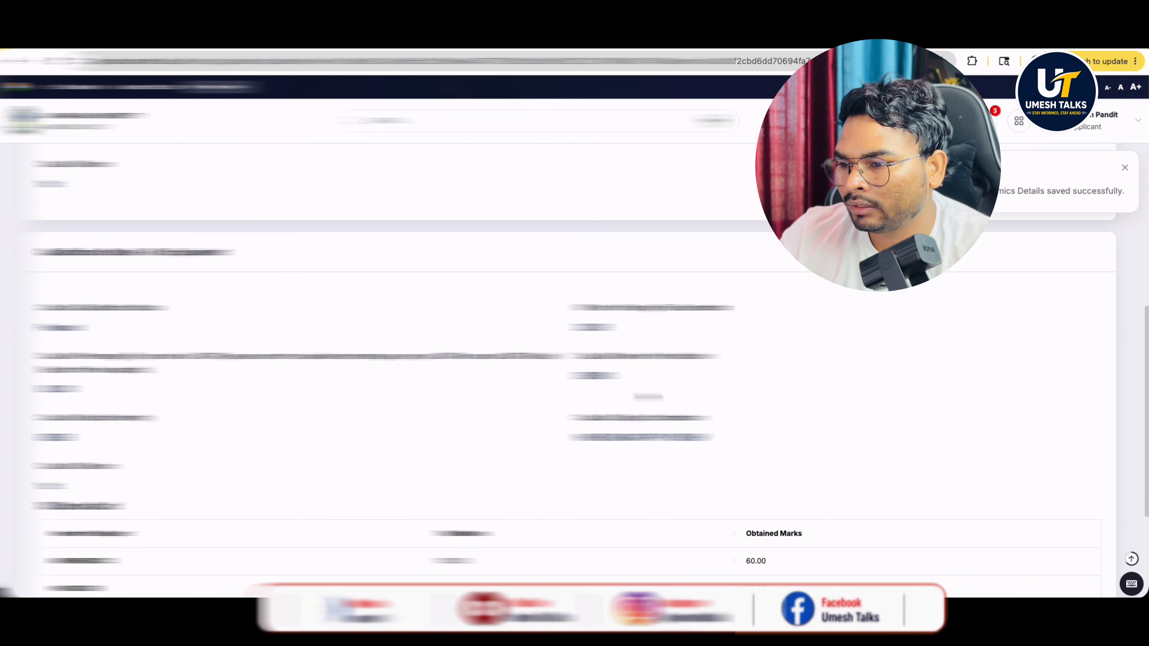
pyautogui.scroll(-2, 574, 390)
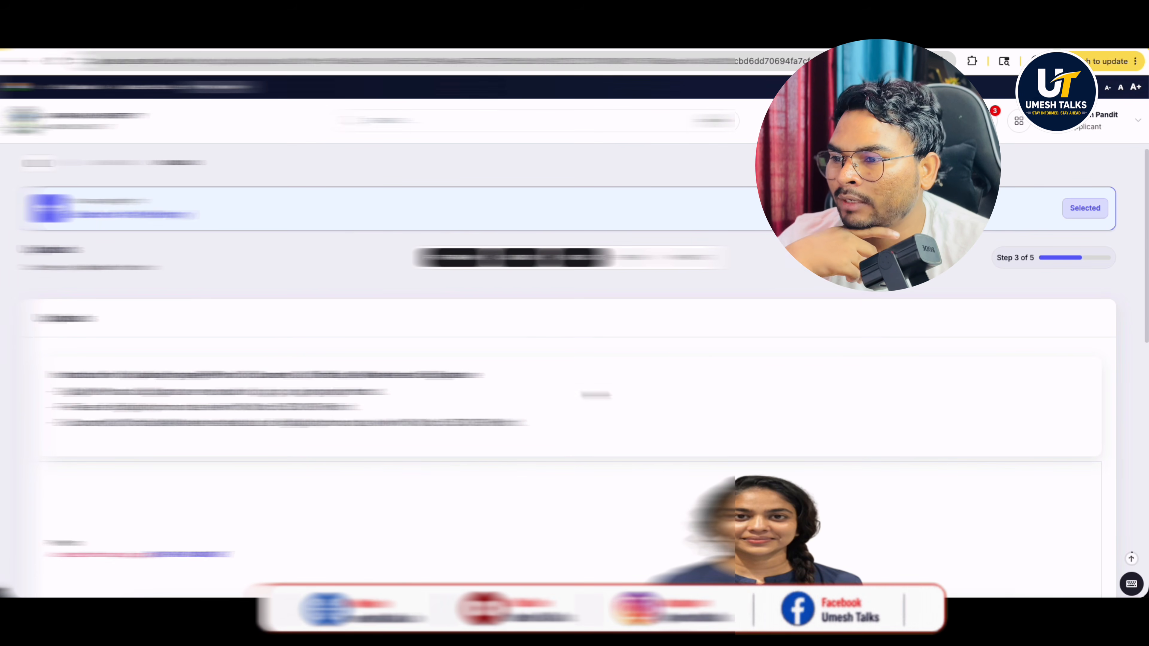
# Step: Examine the document upload requirements, especially the combined marksheet and certificate files for Class X and Class XII and their accepted formats and sizes
pyautogui.scroll(-5, 574, 362)
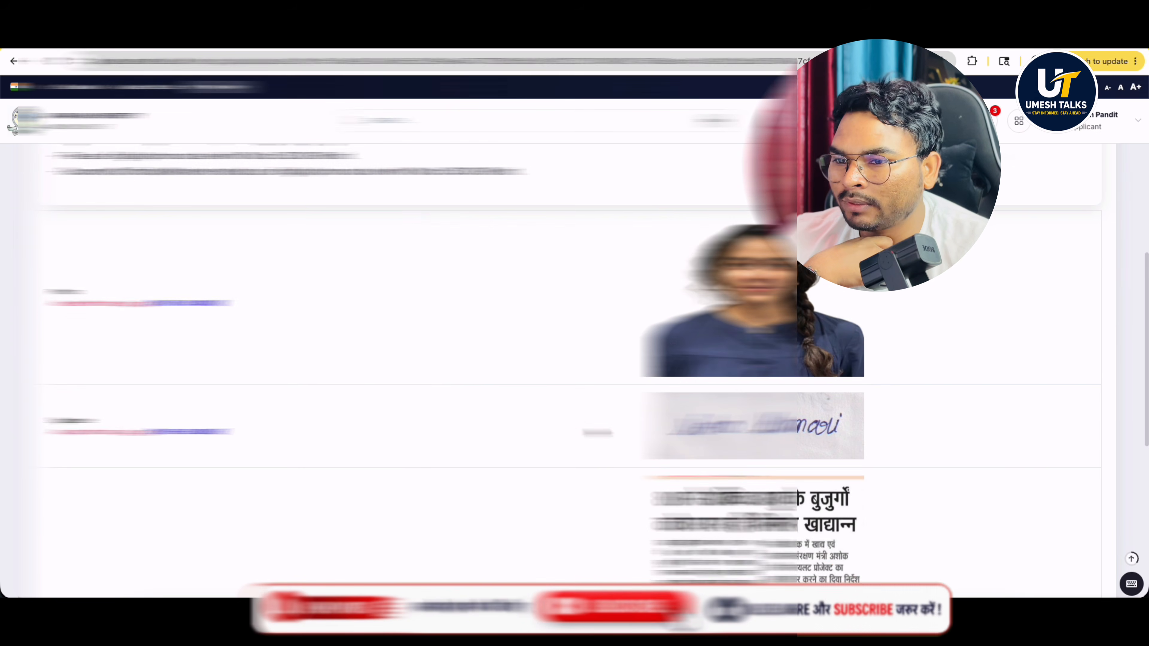
pyautogui.scroll(-6, 574, 362)
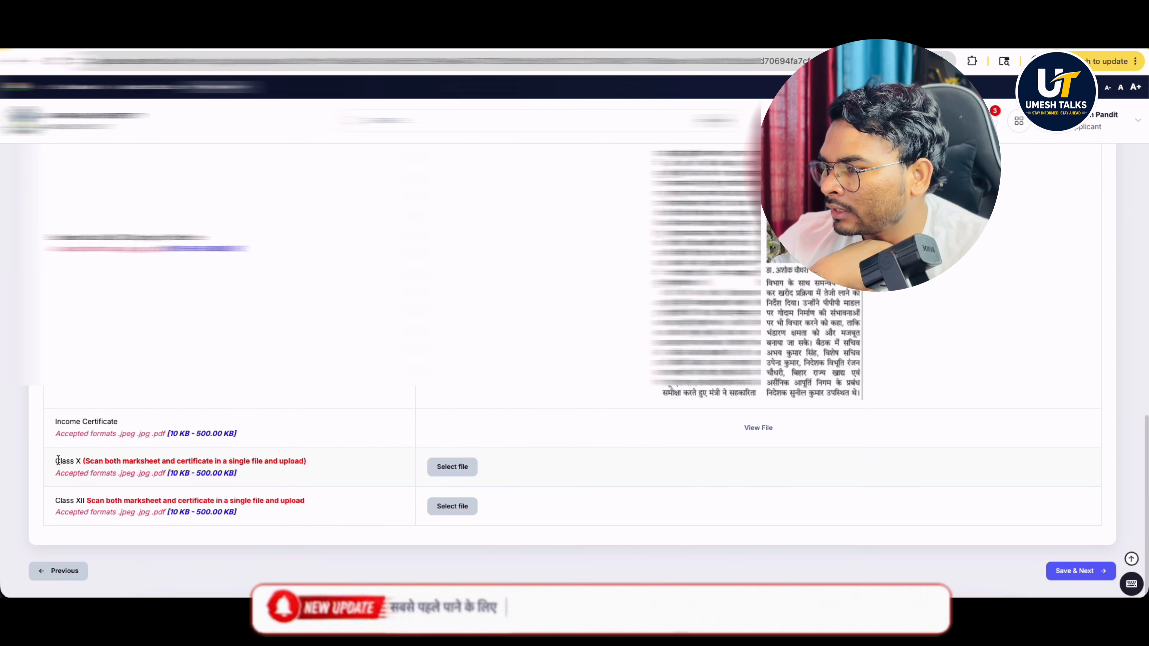
pyautogui.moveTo(58, 461); pyautogui.dragTo(81, 461)
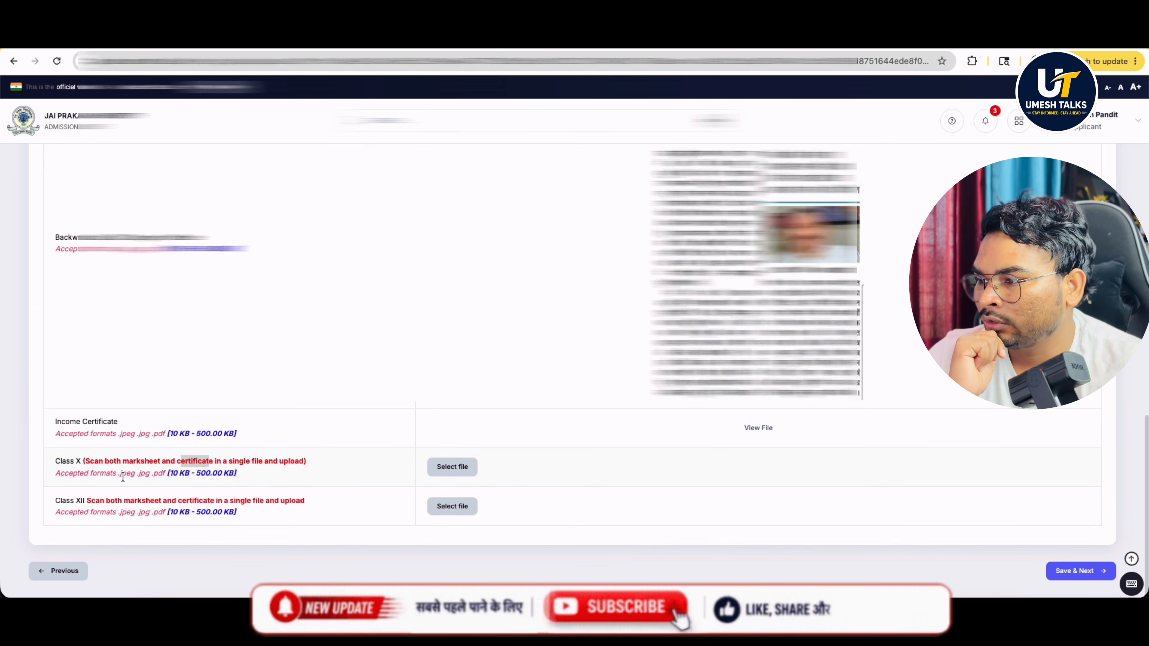
pyautogui.doubleClick(174, 473)
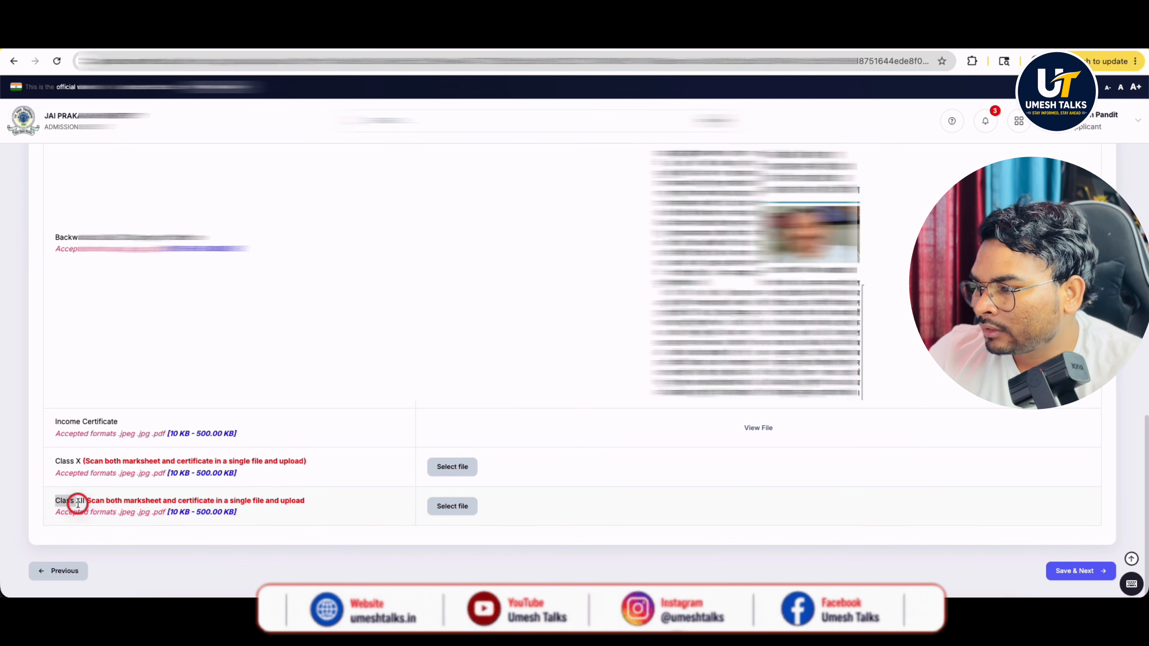
pyautogui.moveTo(78, 502); pyautogui.dragTo(89, 503)
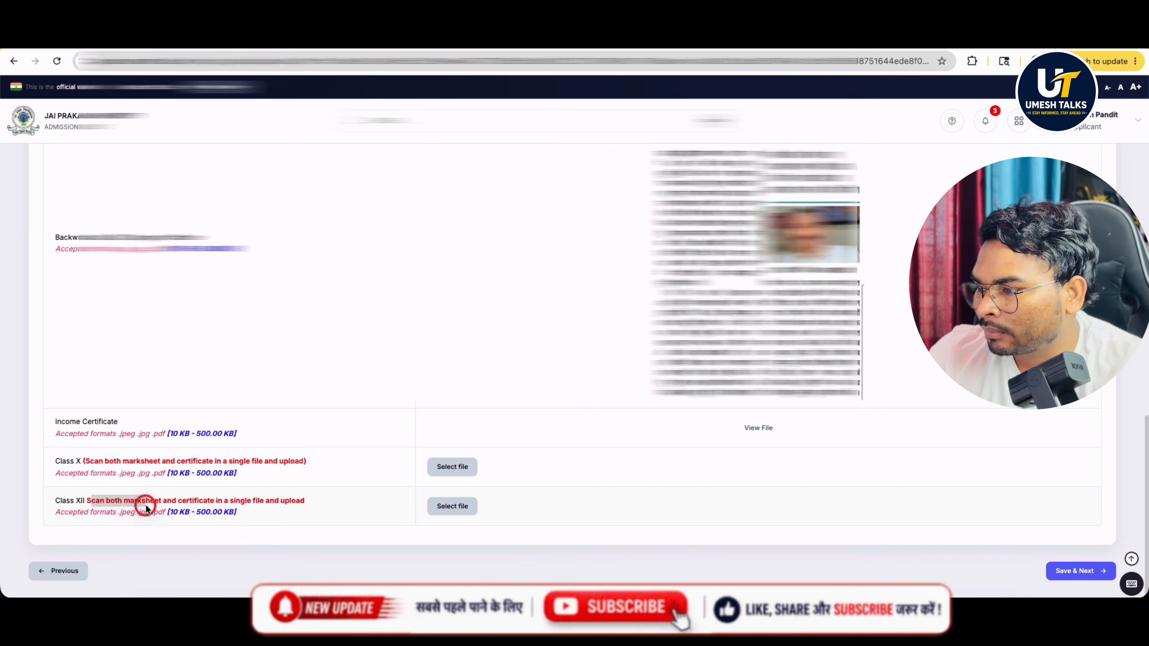
pyautogui.moveTo(195, 502); pyautogui.dragTo(231, 501)
pyautogui.click(328, 499)
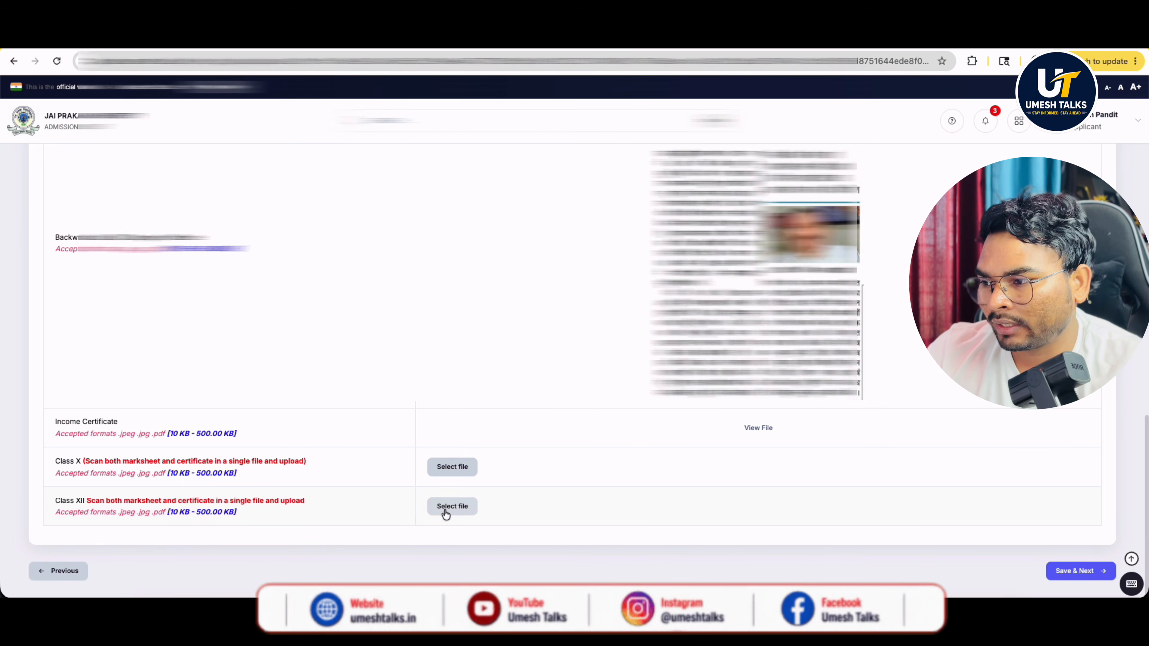
pyautogui.moveTo(196, 511); pyautogui.dragTo(215, 511)
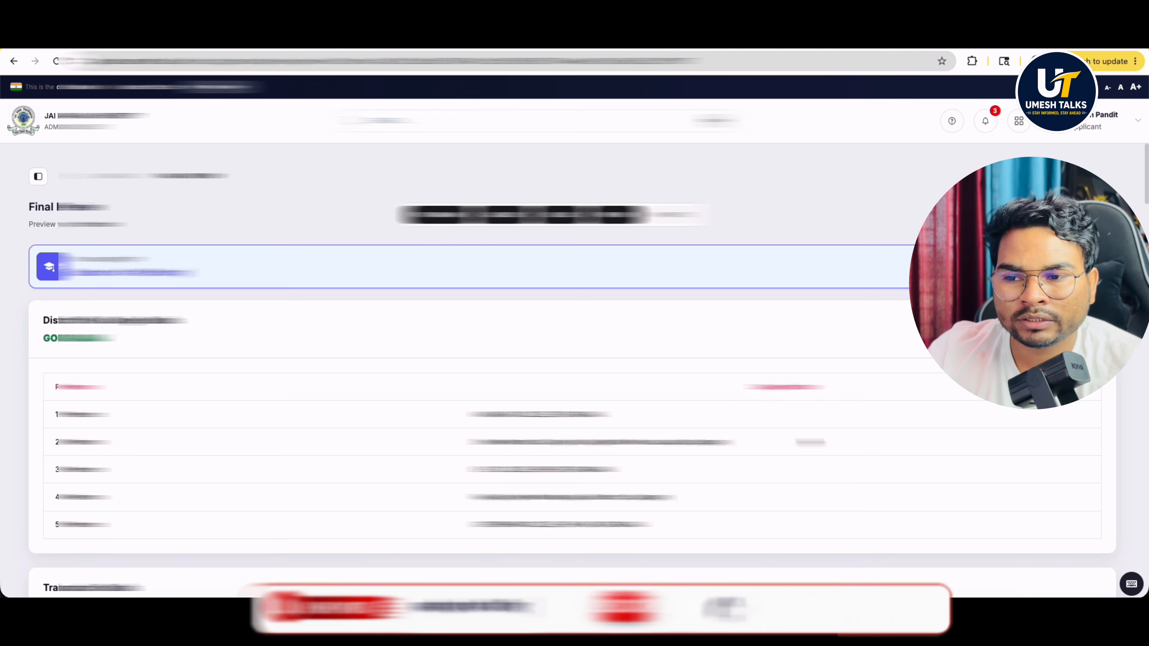
# Step: Review the college preferences, personal details and qualifications in the final preview, and proceed to the declarations
pyautogui.scroll(-3, 543, 362)
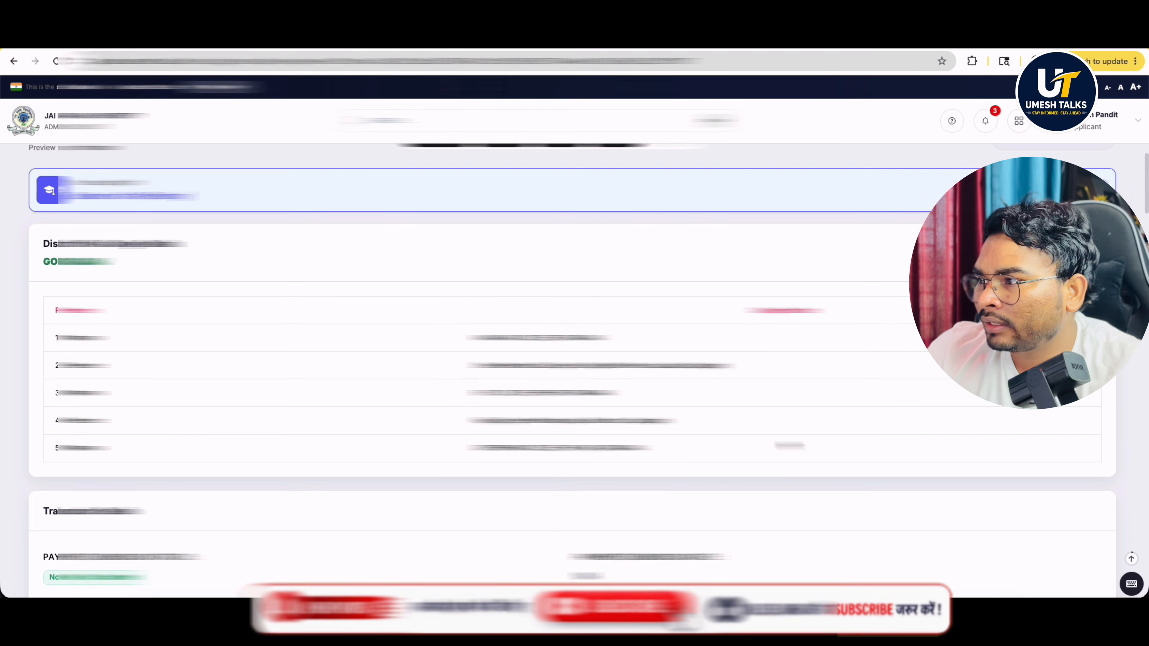
pyautogui.scroll(-15, 542, 362)
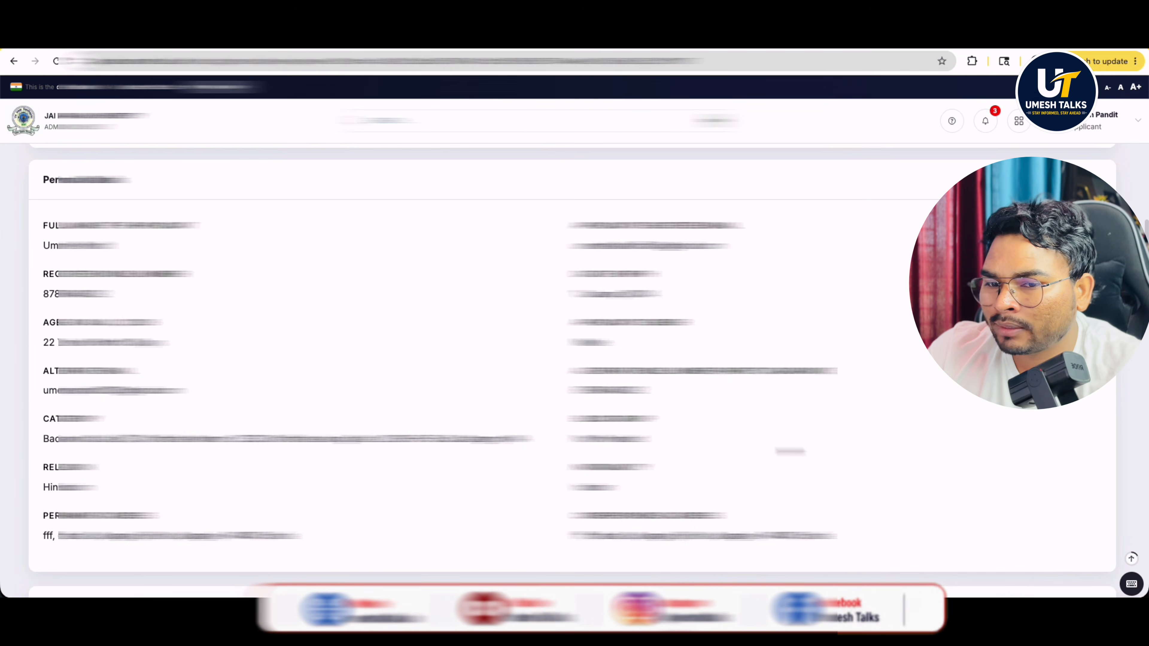
pyautogui.scroll(-15, 543, 362)
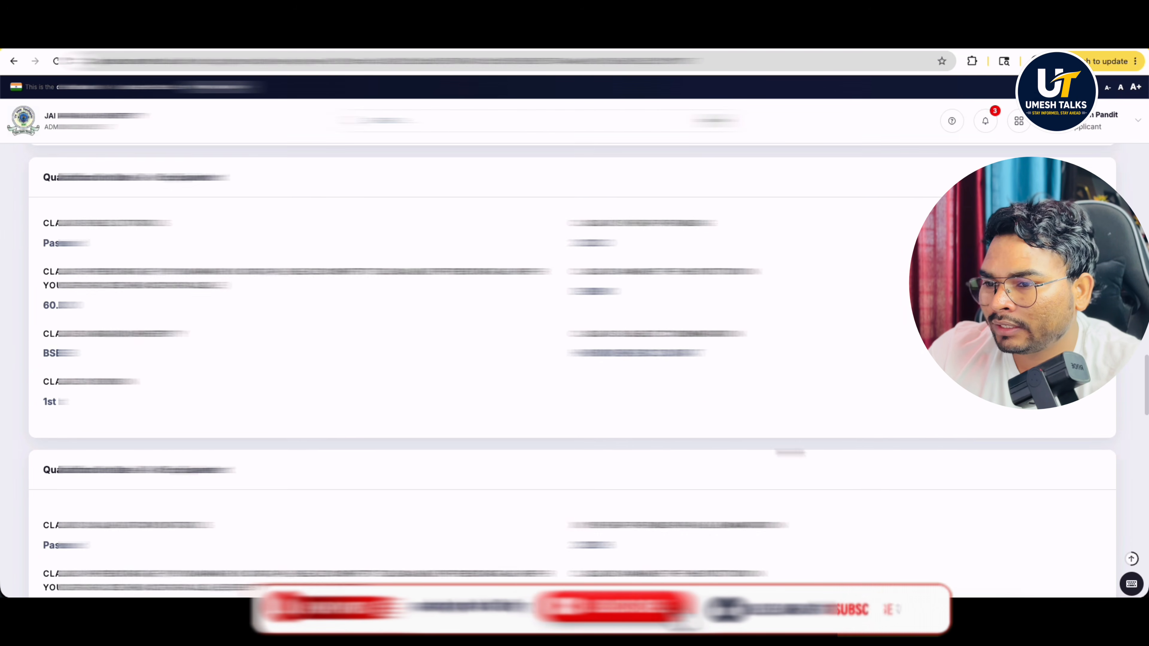
pyautogui.scroll(-15, 543, 361)
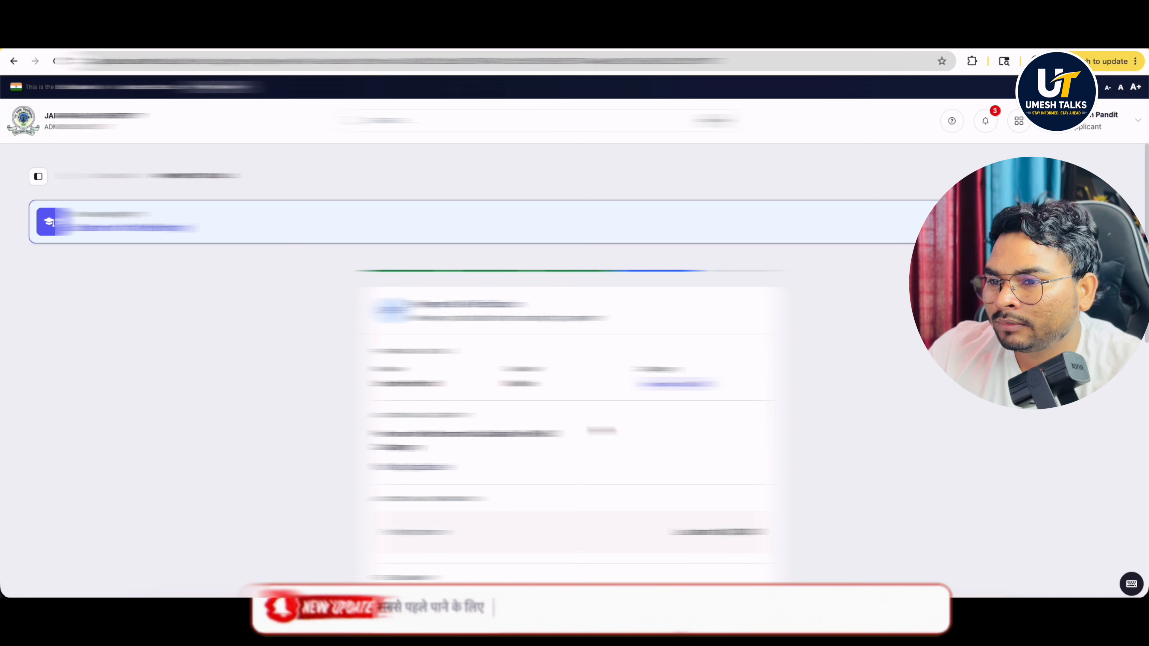
# Step: Accept the first five declarations, including those for date of birth, category, gender and mother's name
pyautogui.scroll(-2, 52, 222)
pyautogui.scroll(-3, 573, 362)
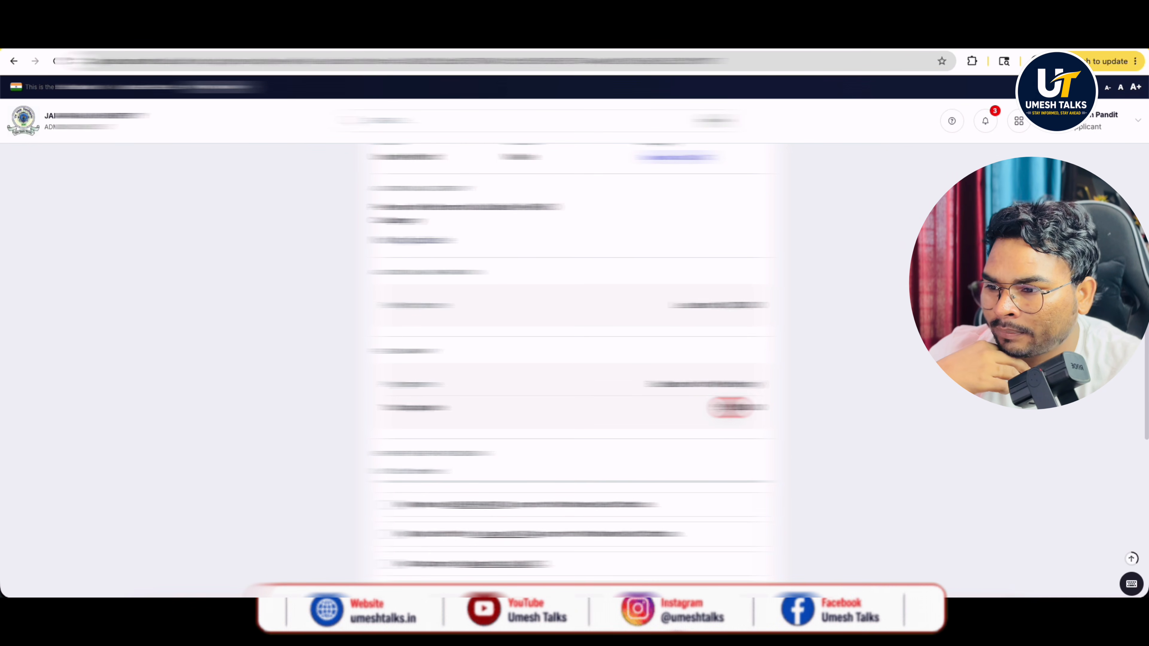
pyautogui.scroll(-3, 682, 457)
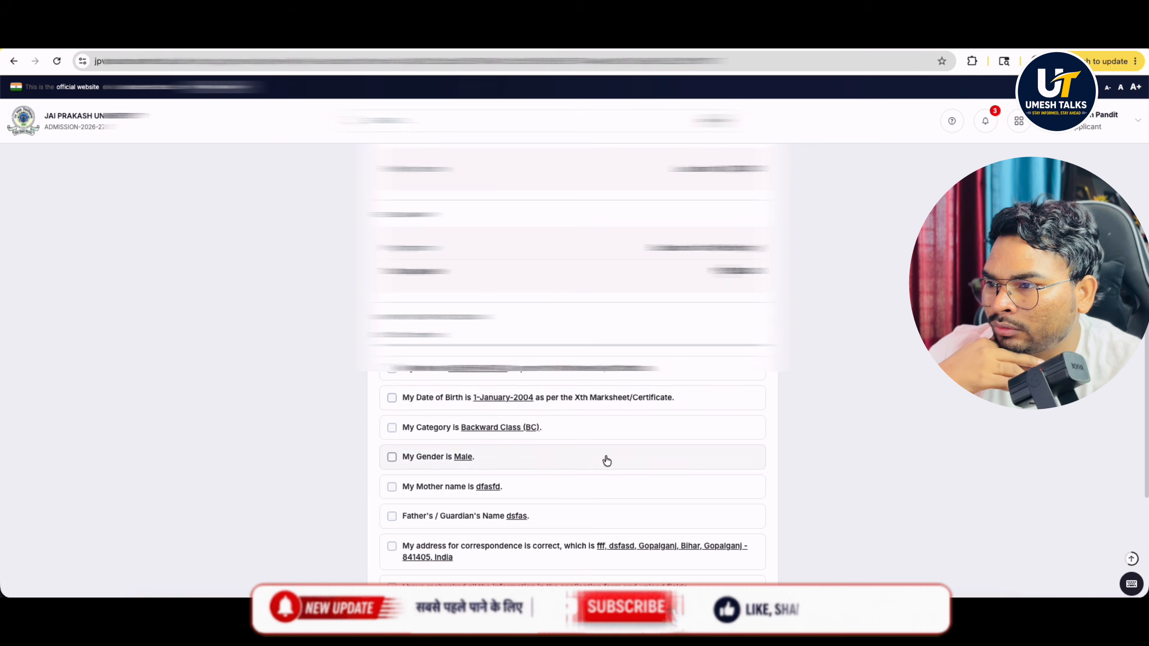
pyautogui.click(391, 370)
pyautogui.click(393, 398)
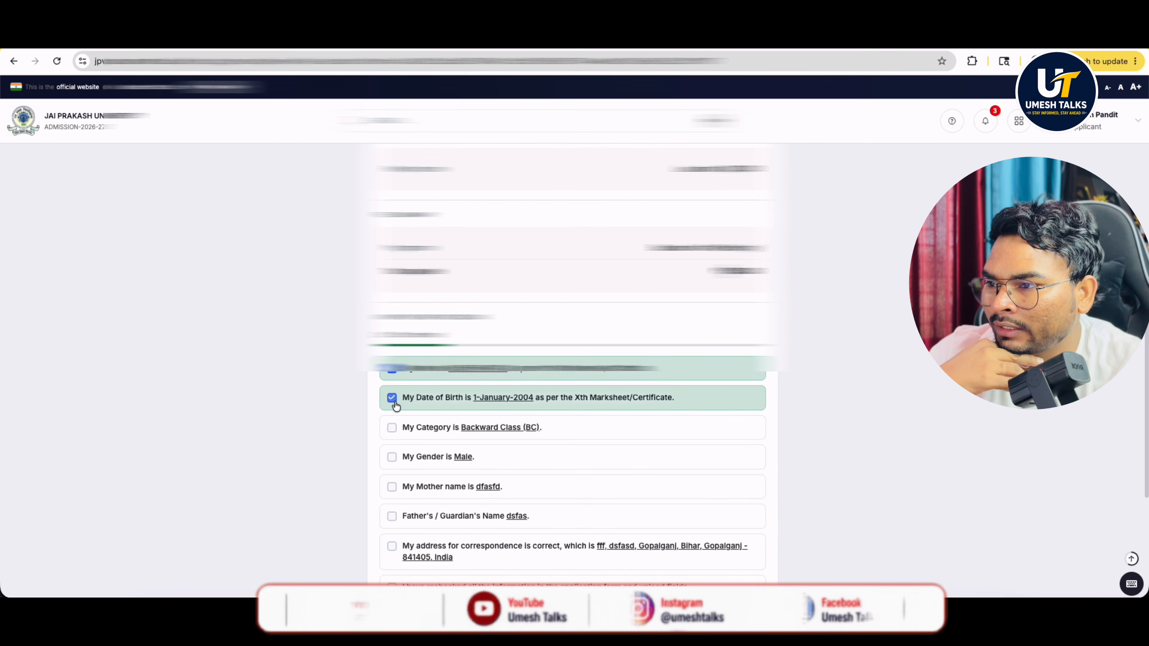
pyautogui.click(392, 428)
pyautogui.click(393, 456)
pyautogui.click(392, 486)
# Step: Accept the declarations for father's name, correspondence address, rechecked information, guidelines and the final undertaking, and proceed to the fee payment
pyautogui.scroll(-2, 504, 472)
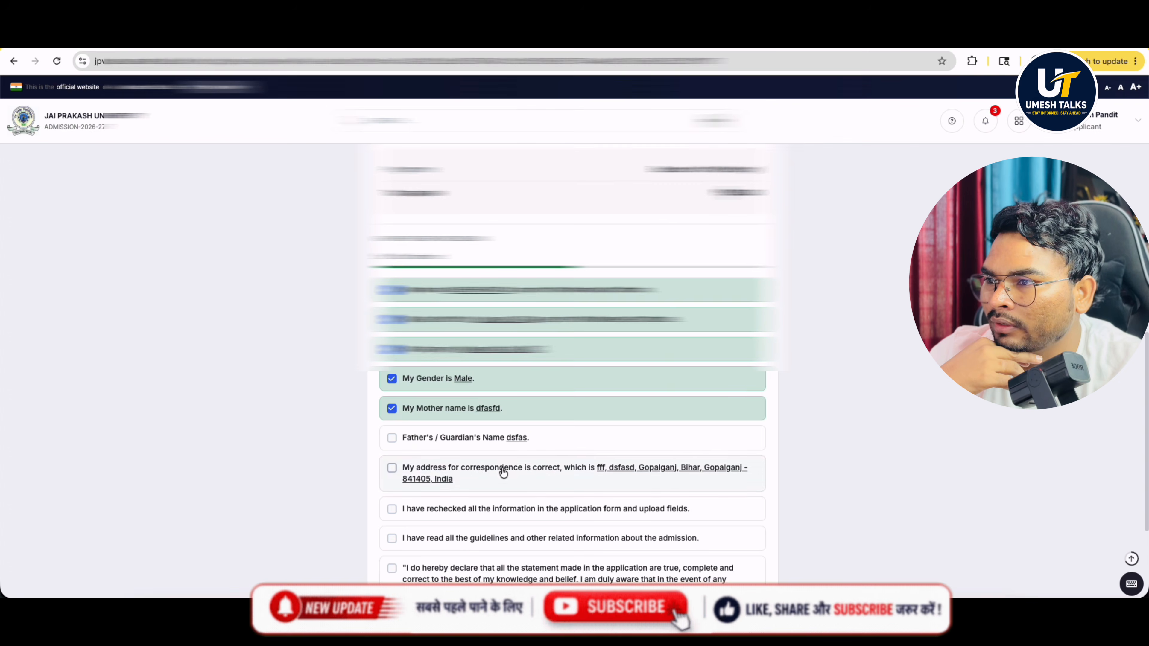
pyautogui.scroll(-1, 392, 398)
pyautogui.click(392, 398)
pyautogui.click(391, 427)
pyautogui.click(391, 469)
pyautogui.scroll(-1, 454, 471)
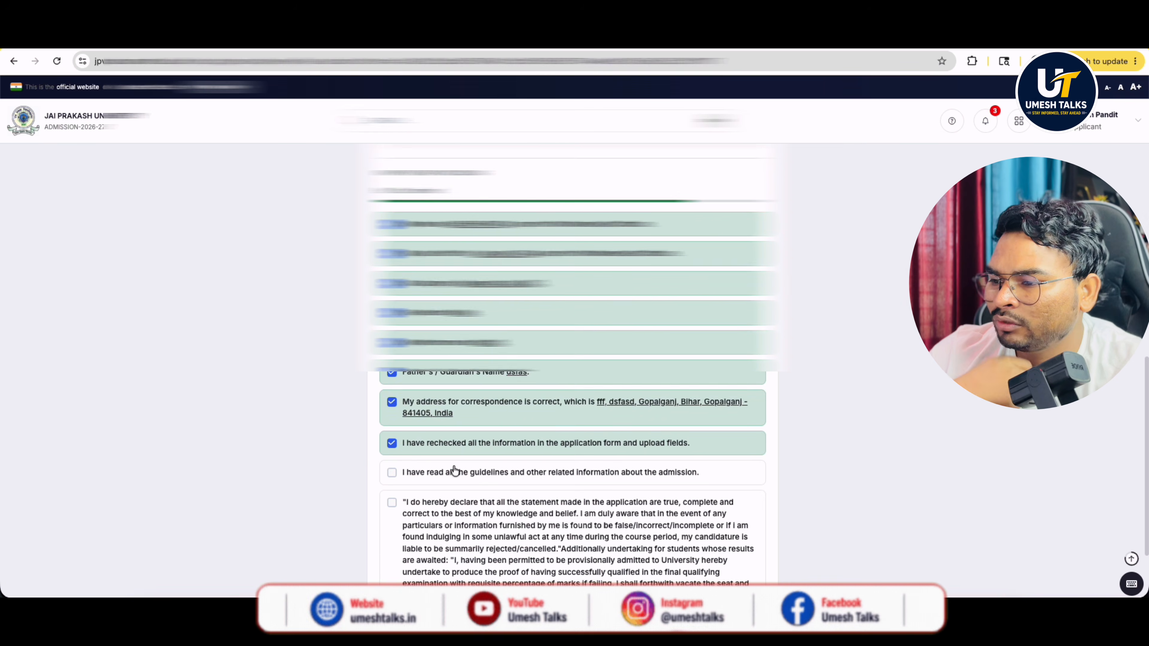
pyautogui.scroll(-1, 455, 470)
pyautogui.click(392, 422)
pyautogui.click(391, 452)
pyautogui.scroll(-2, 419, 411)
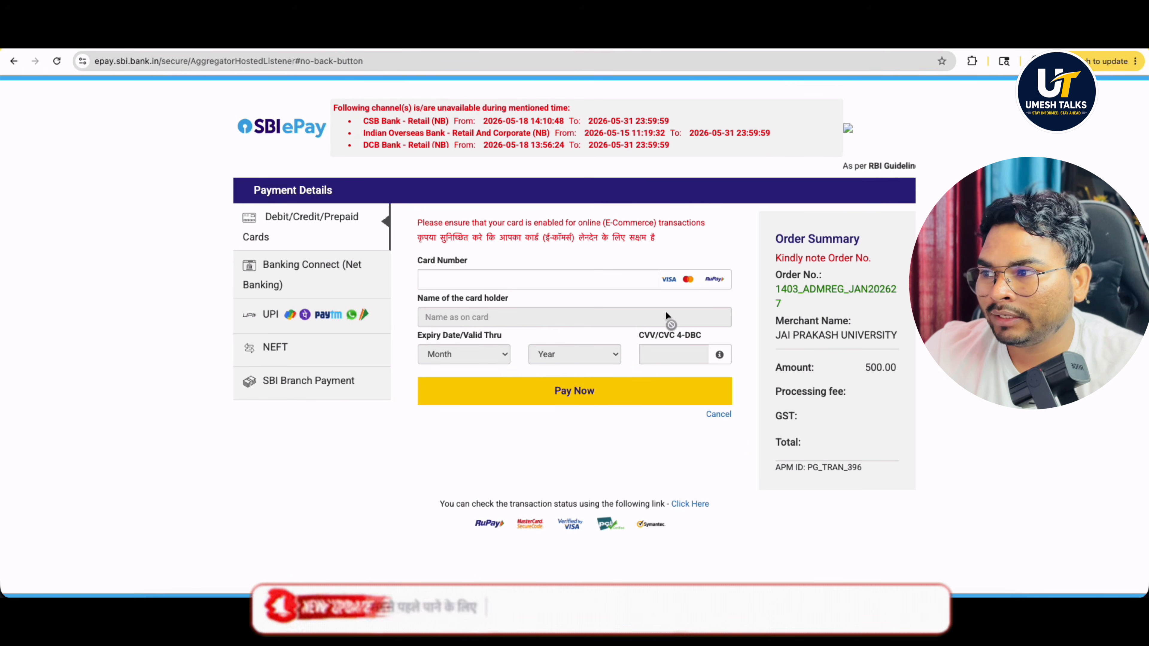
# Step: Choose UPI QR as the payment method in SBI ePay and start paying the application fee
pyautogui.click(311, 312)
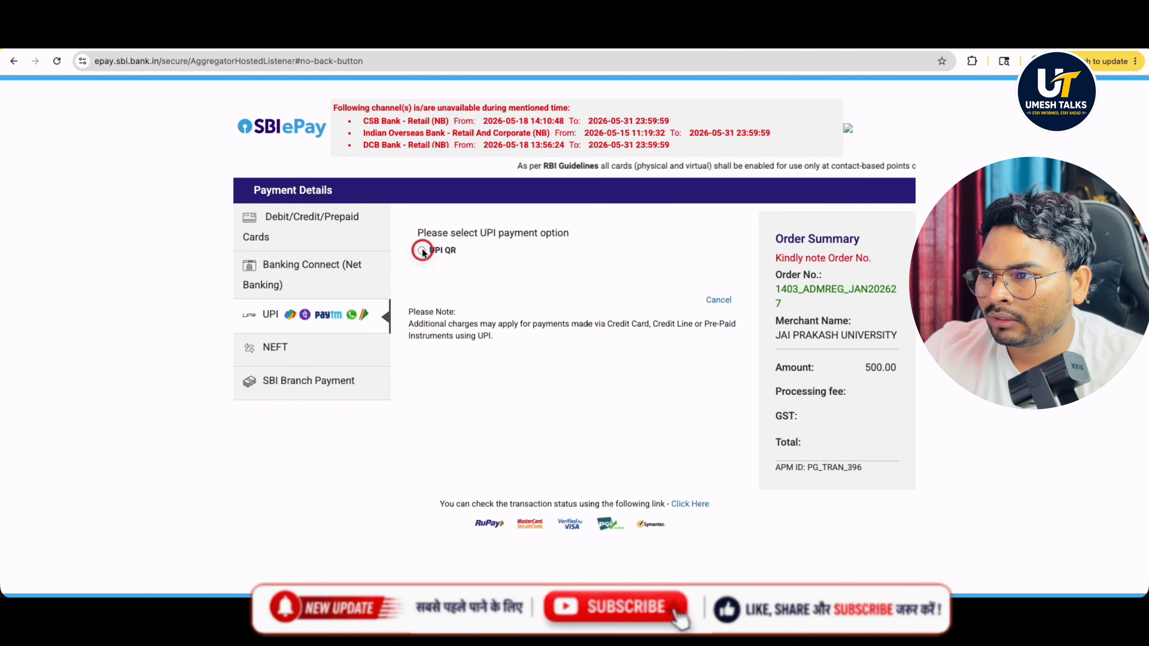
pyautogui.click(422, 251)
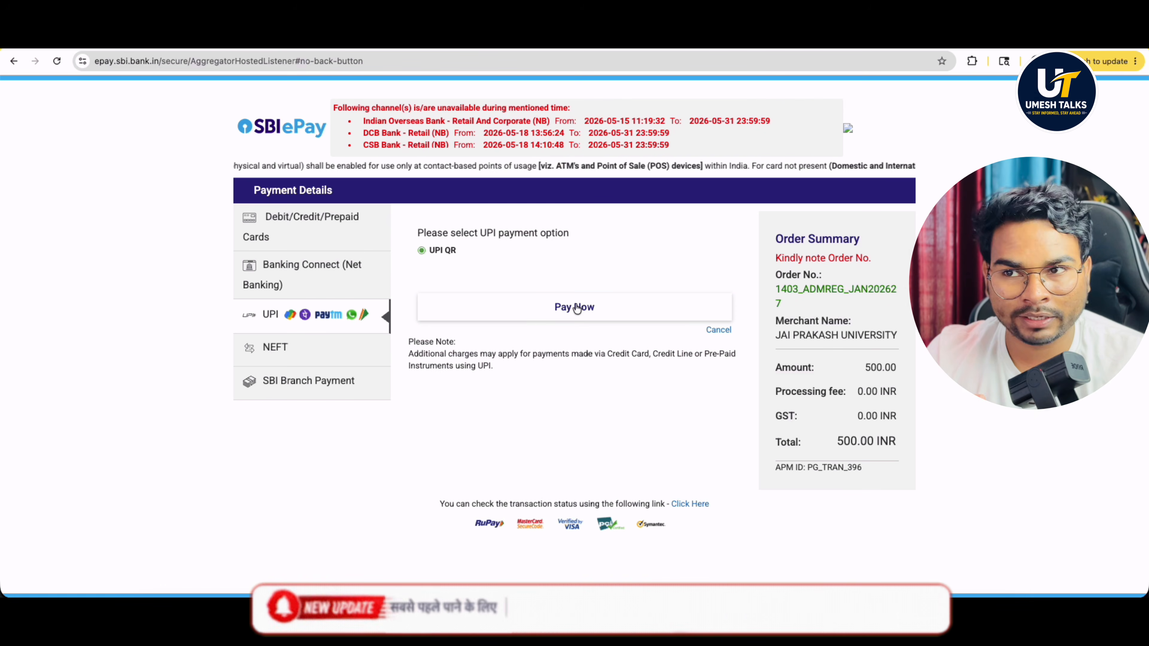
pyautogui.click(577, 308)
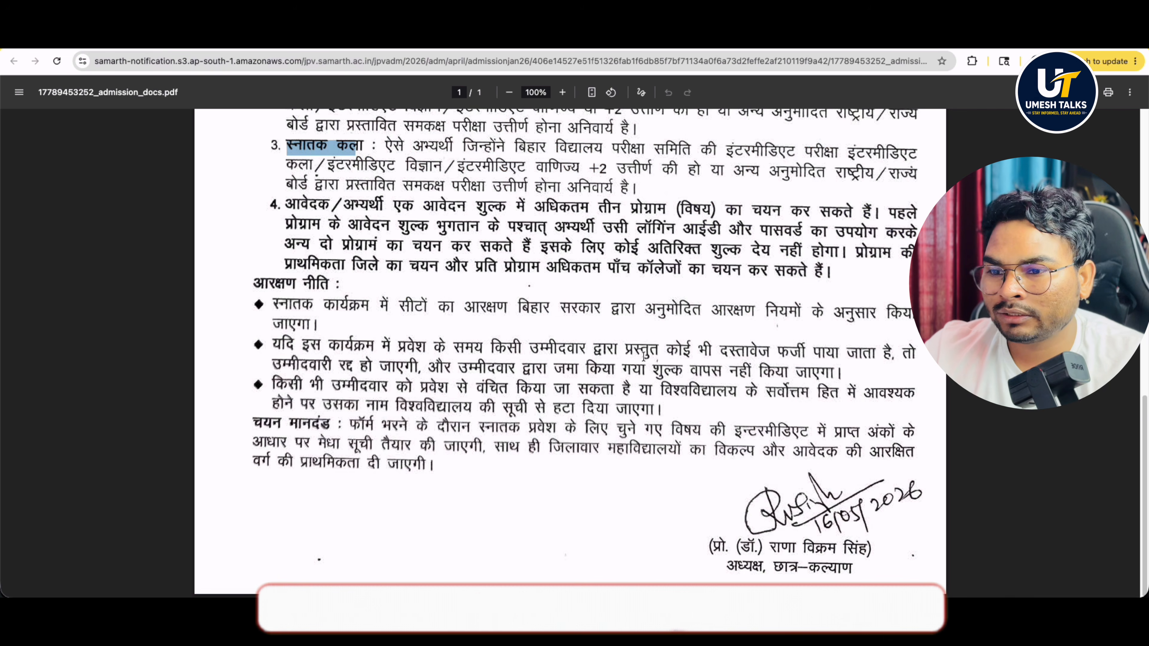
# Step: Check the first merit list publication date in the schedule of the admission notice PDF
pyautogui.scroll(8, 647, 401)
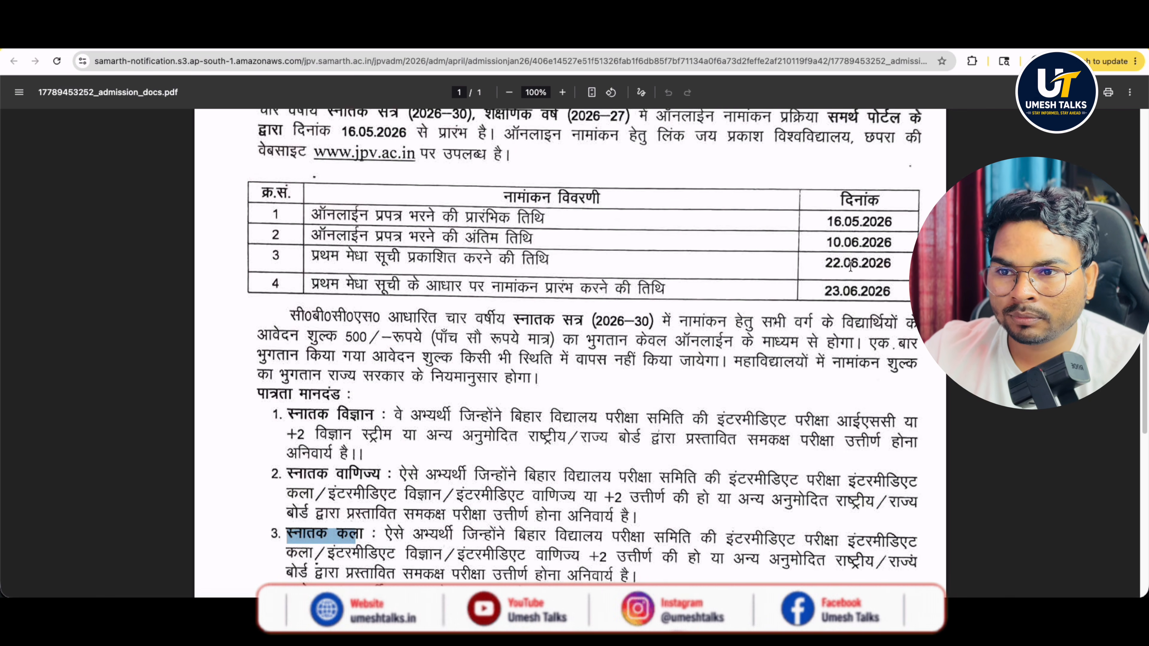
pyautogui.moveTo(878, 263); pyautogui.dragTo(826, 263)
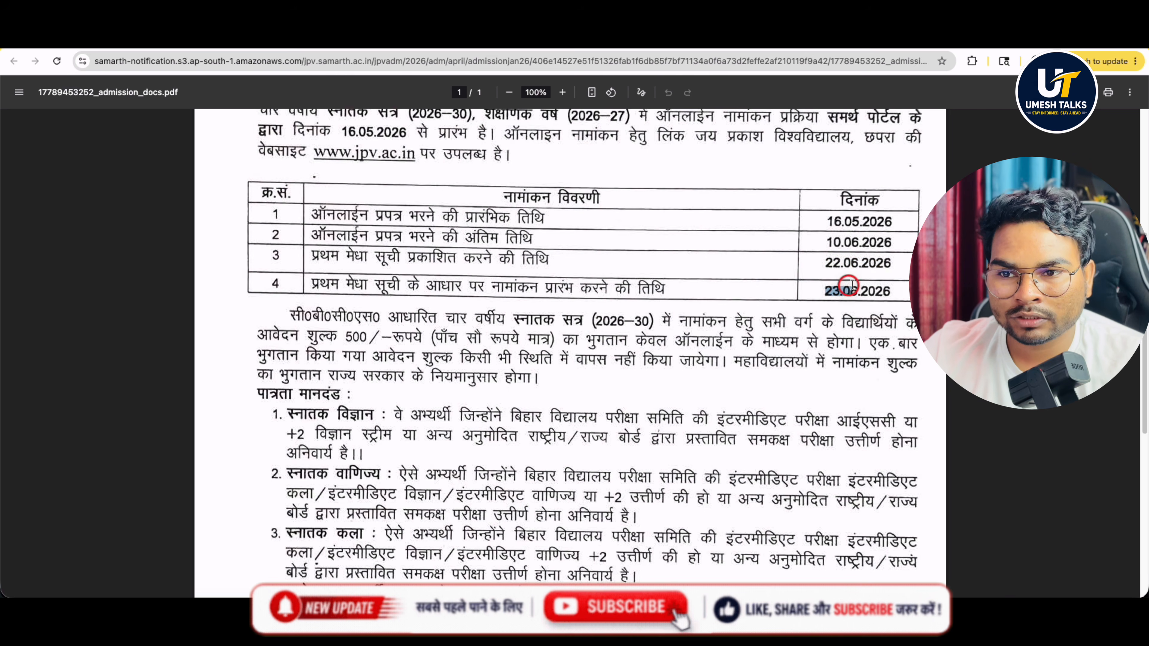